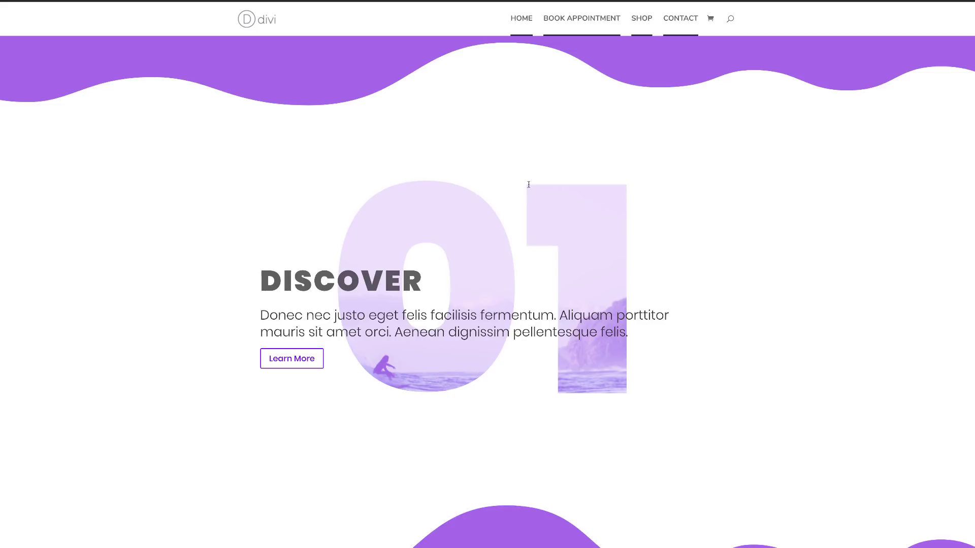
Step: Examine the finished page design with its large numbered sections and wavy coloured dividers
scroll(488, 284, "down", 3)
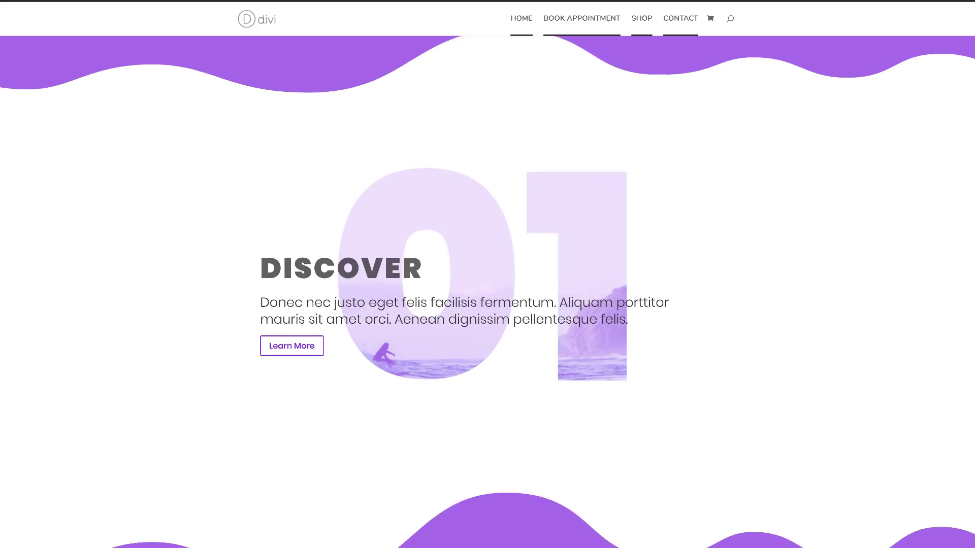
scroll(488, 274, "down", 7)
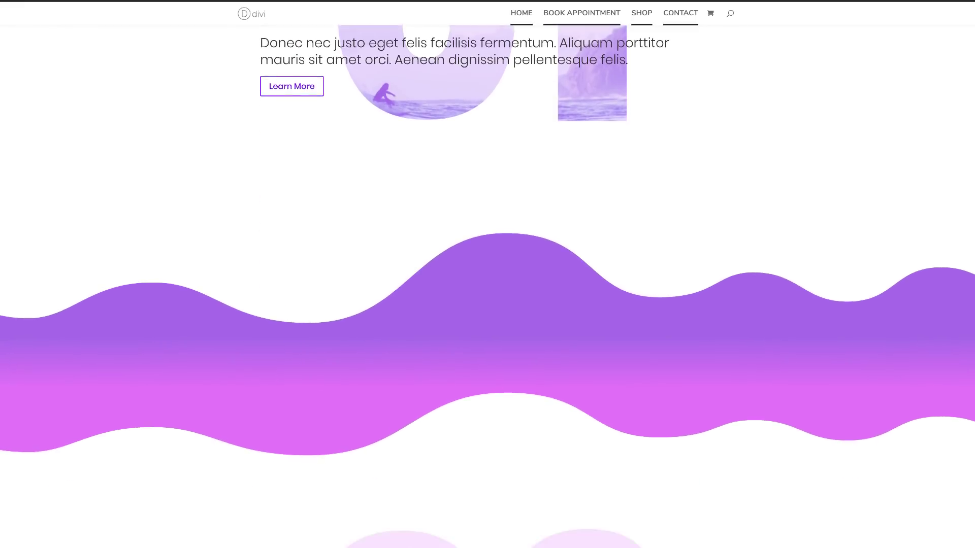
scroll(487, 274, "down", 4)
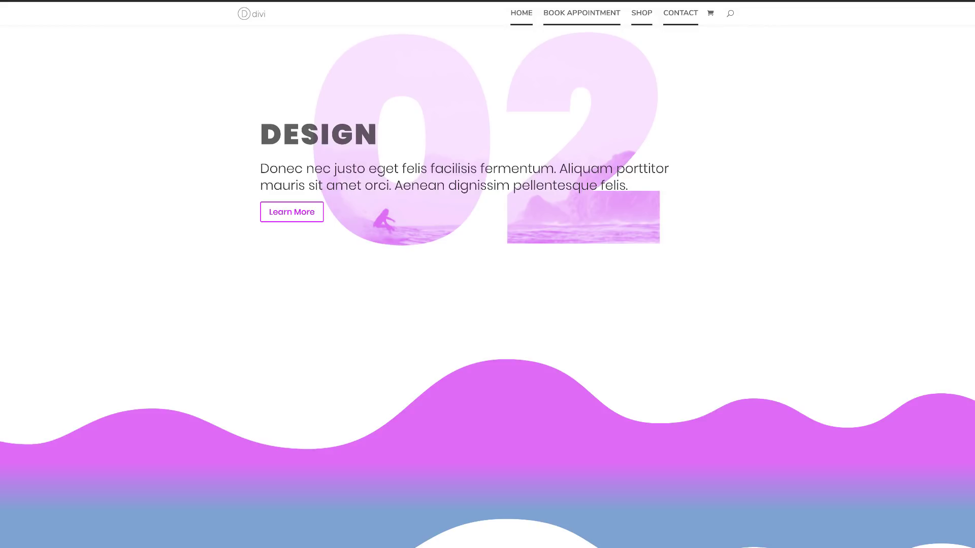
scroll(487, 275, "down", 3)
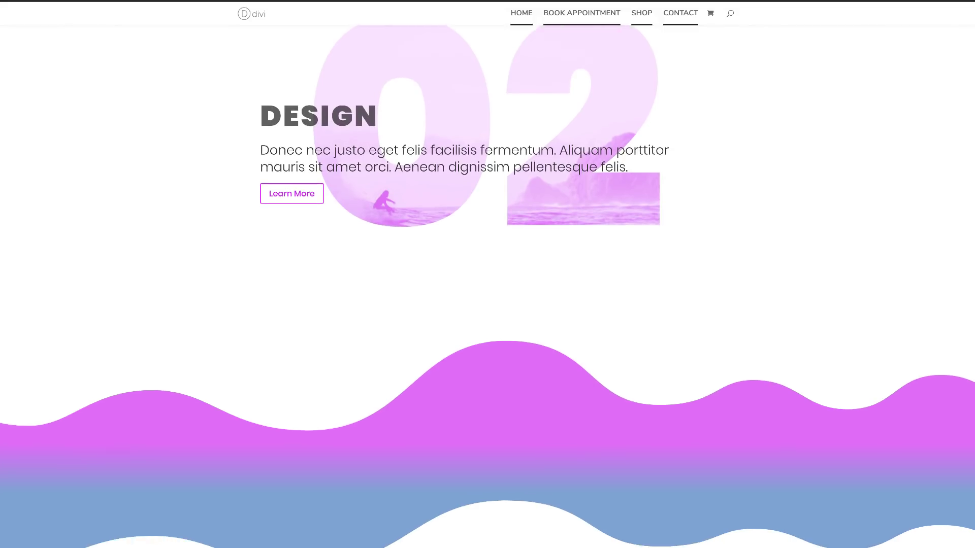
scroll(488, 275, "down", 5)
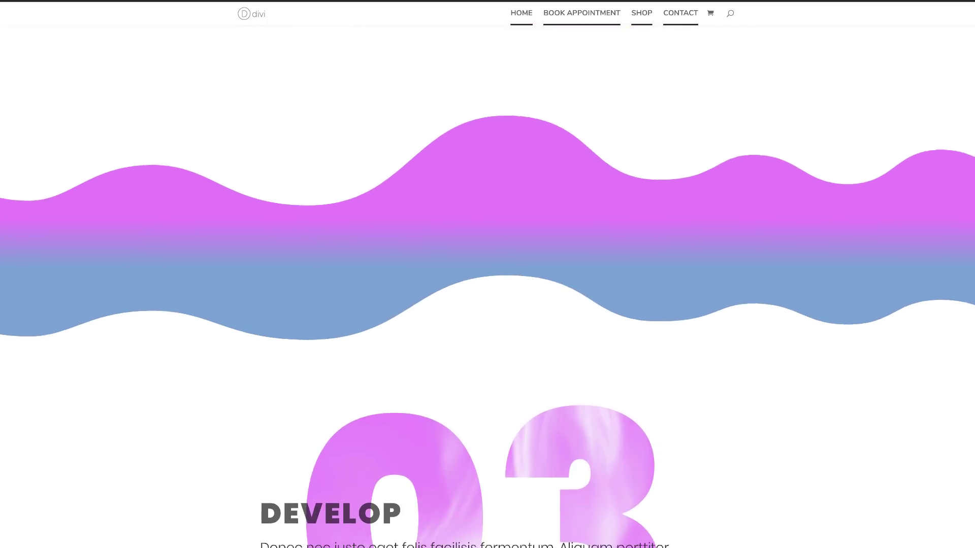
scroll(487, 274, "down", 5)
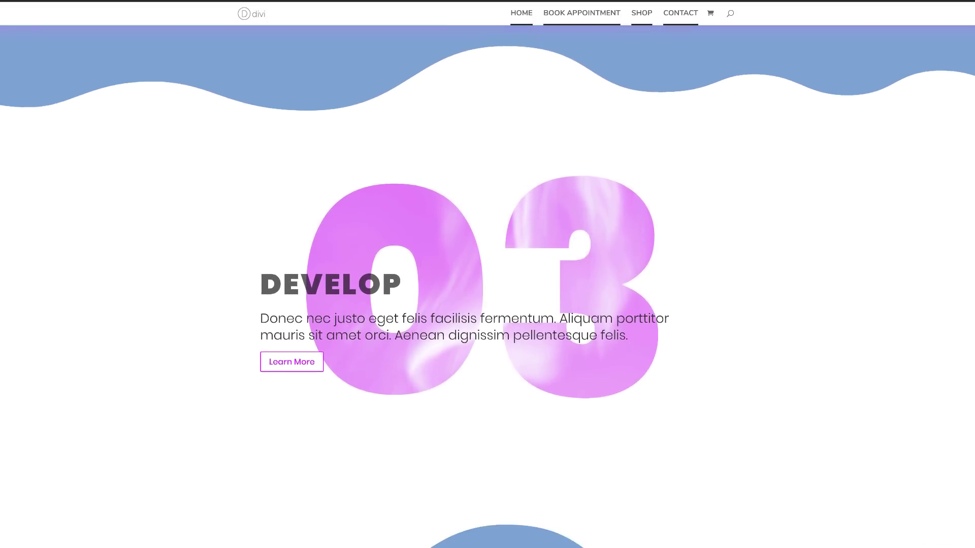
scroll(487, 274, "down", 6)
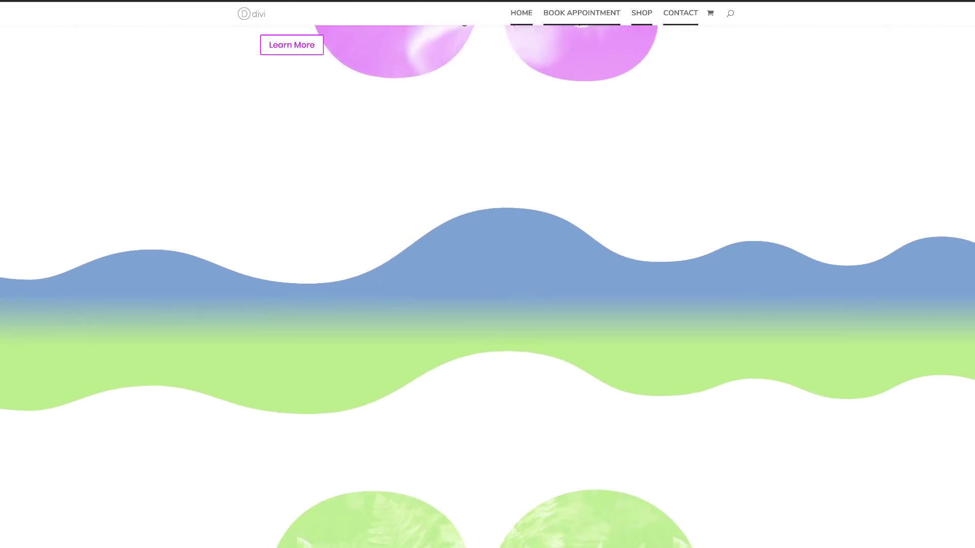
scroll(487, 275, "down", 4)
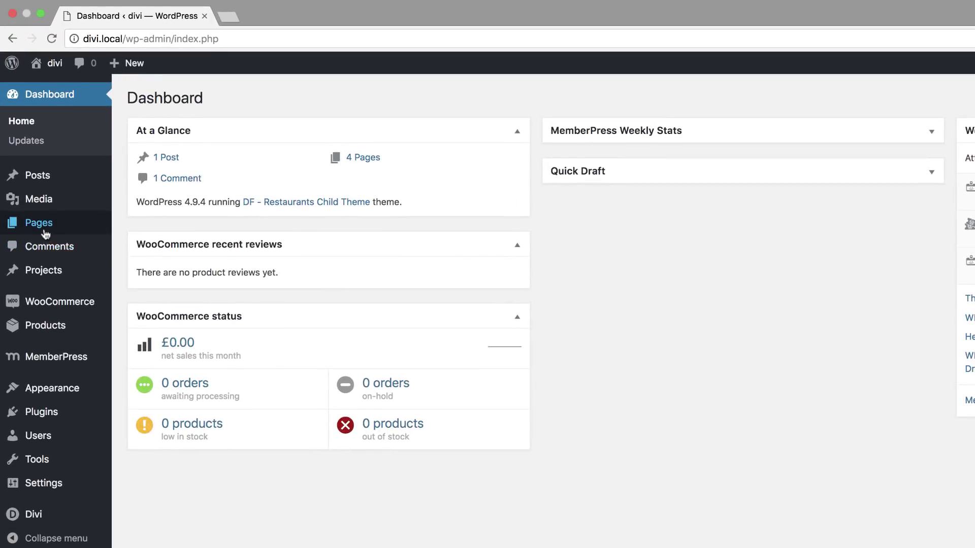
Step: Create a new page titled "Design" and open it in the Divi Visual Builder
mouse_move(24, 125)
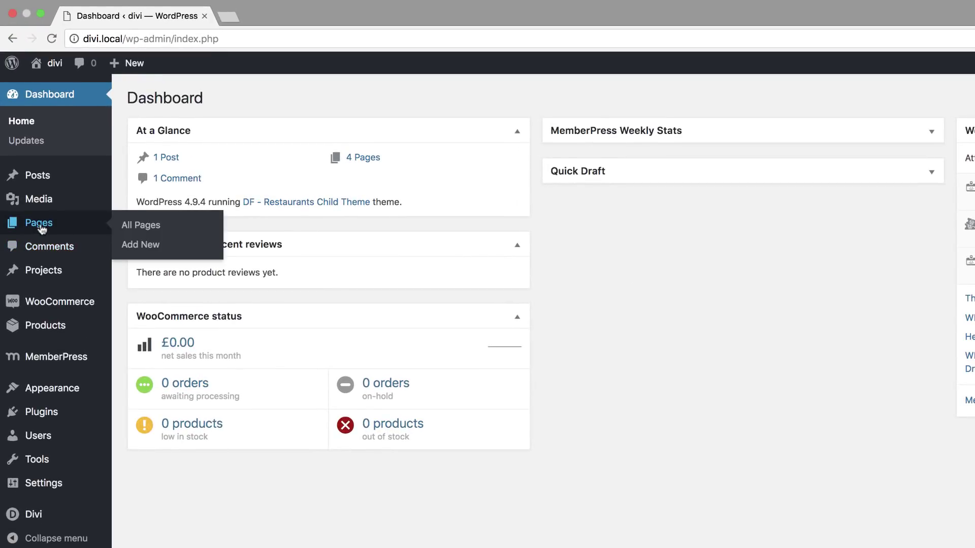
left_click(150, 246)
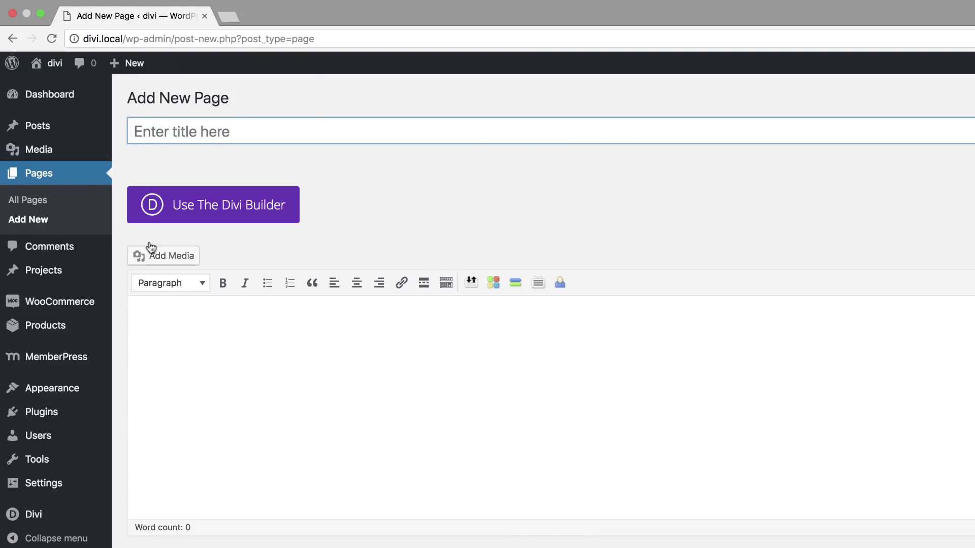
type("Design")
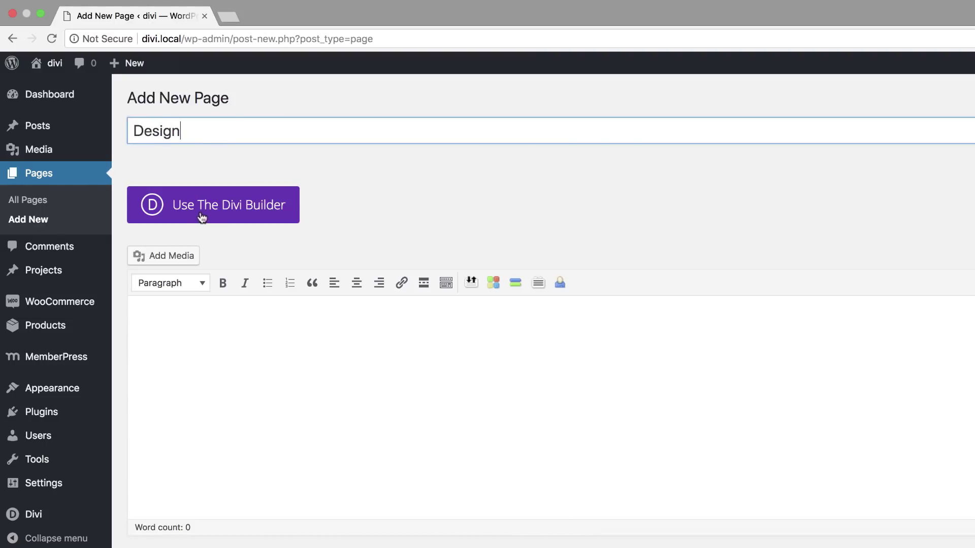
left_click(212, 210)
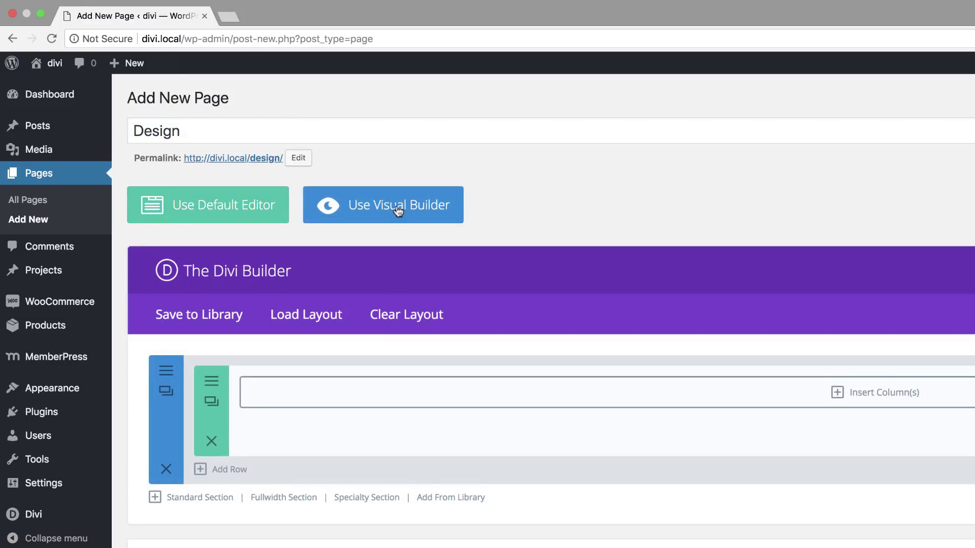
left_click(398, 210)
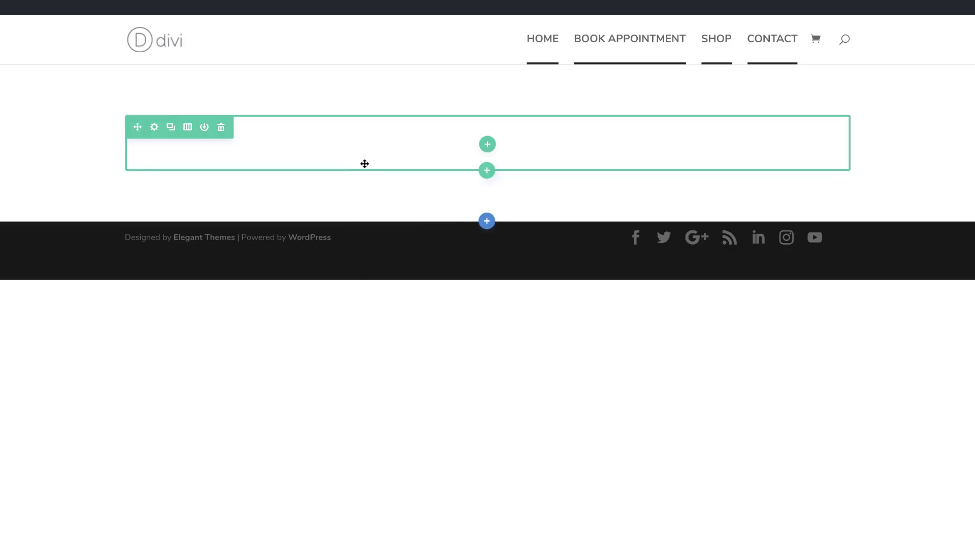
Step: Add a single-column row holding a Text module with the content "01"
left_click(488, 146)
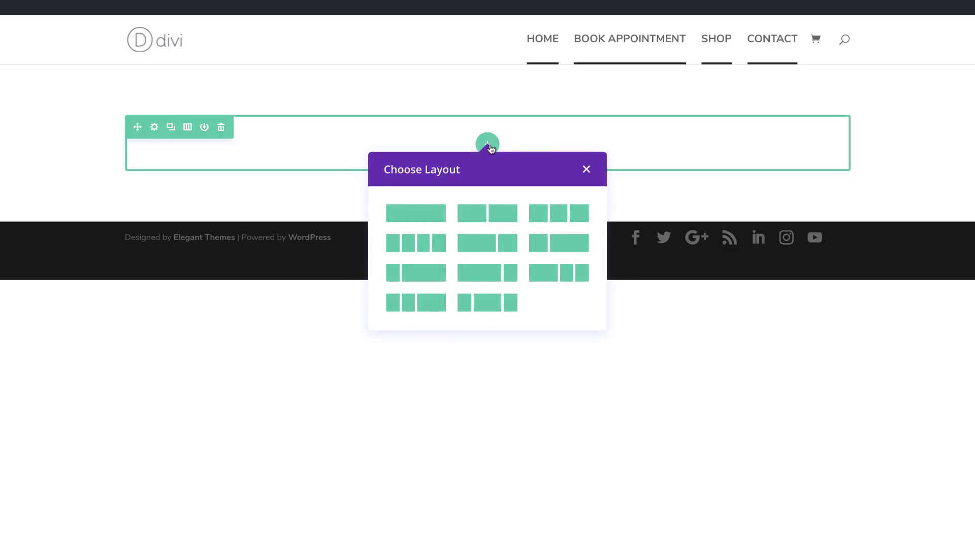
left_click(424, 218)
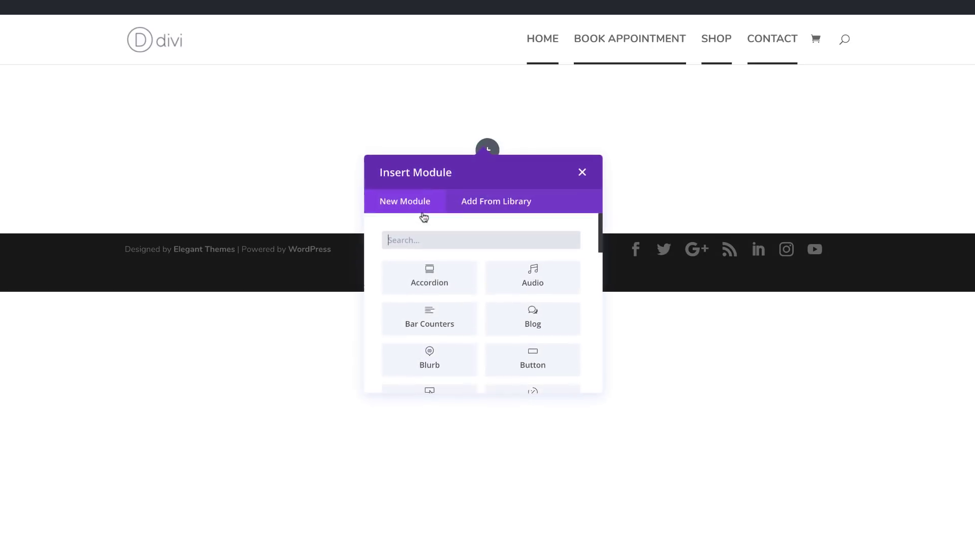
type("text")
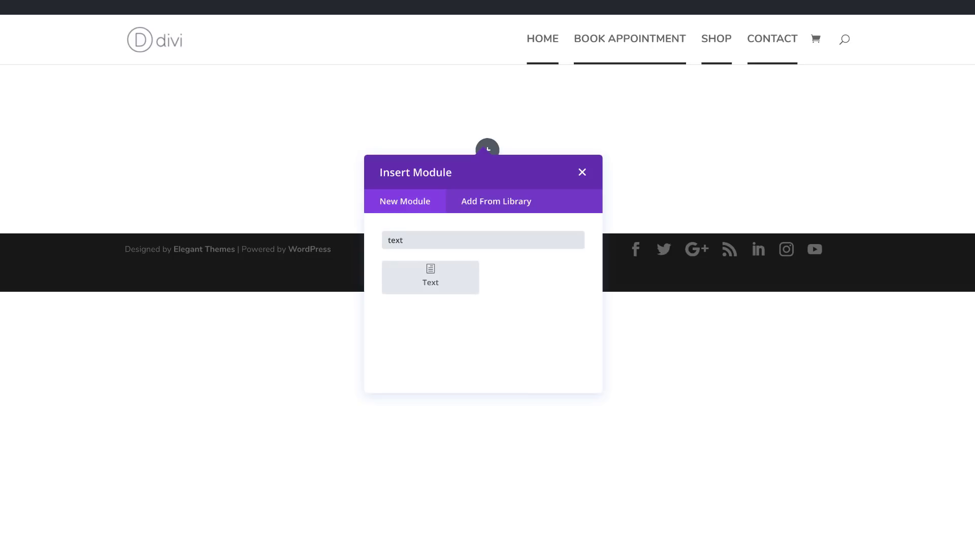
left_click(431, 278)
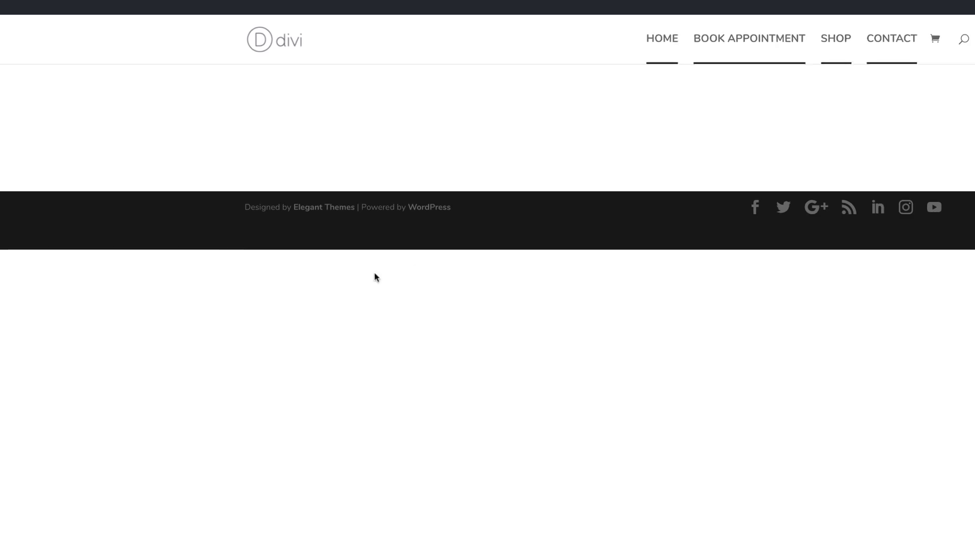
left_click(99, 167)
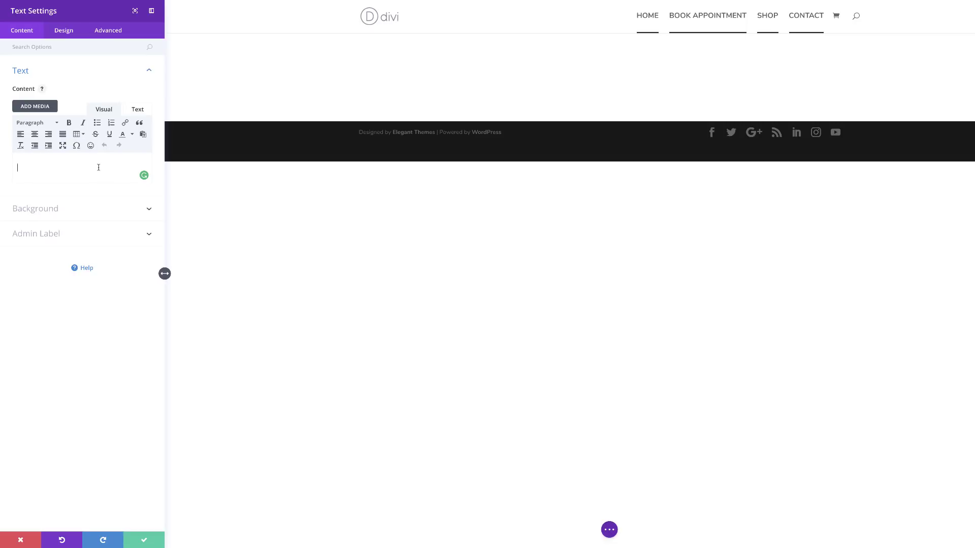
type("01")
Step: Style the module's text with the Poppins font, Heavy weight and a desktop text size of 40em
left_click(64, 30)
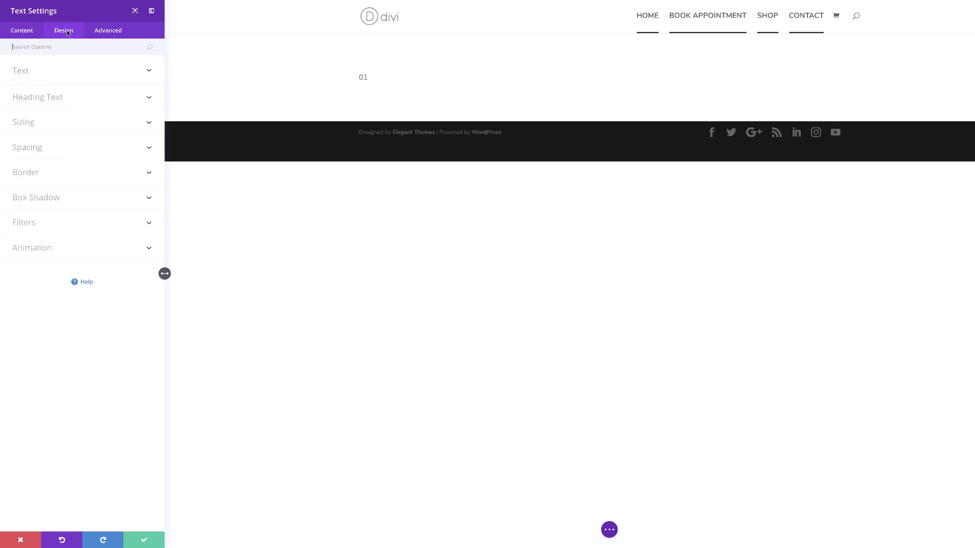
left_click(35, 74)
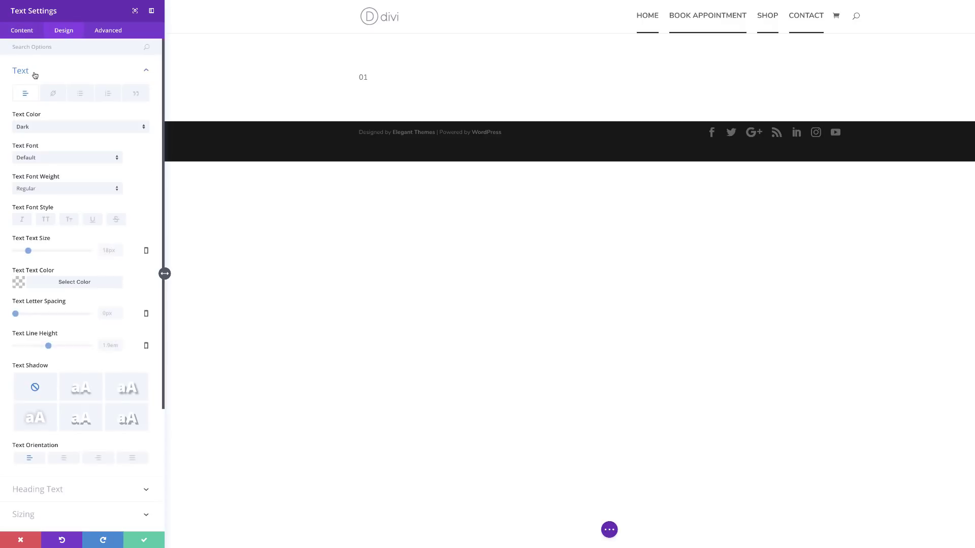
left_click(57, 157)
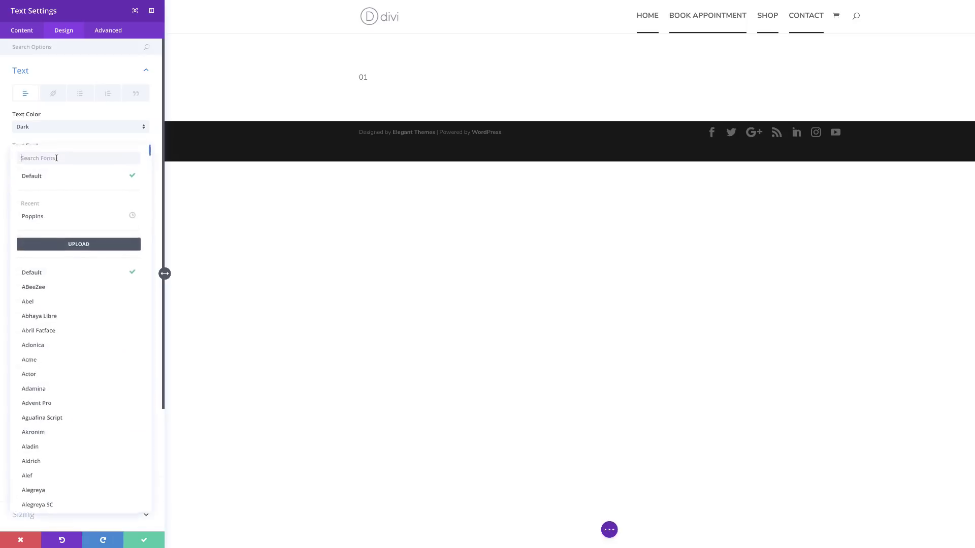
left_click(40, 220)
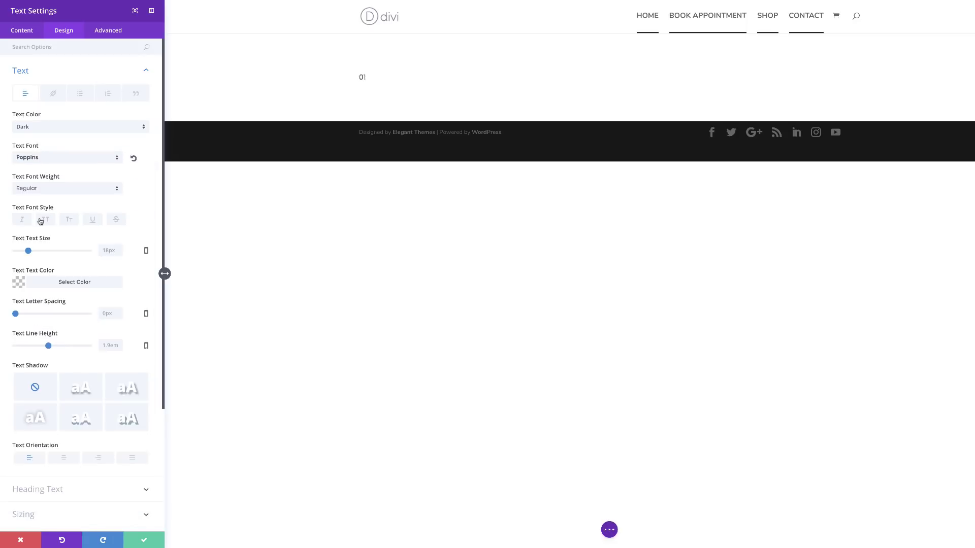
left_click(58, 190)
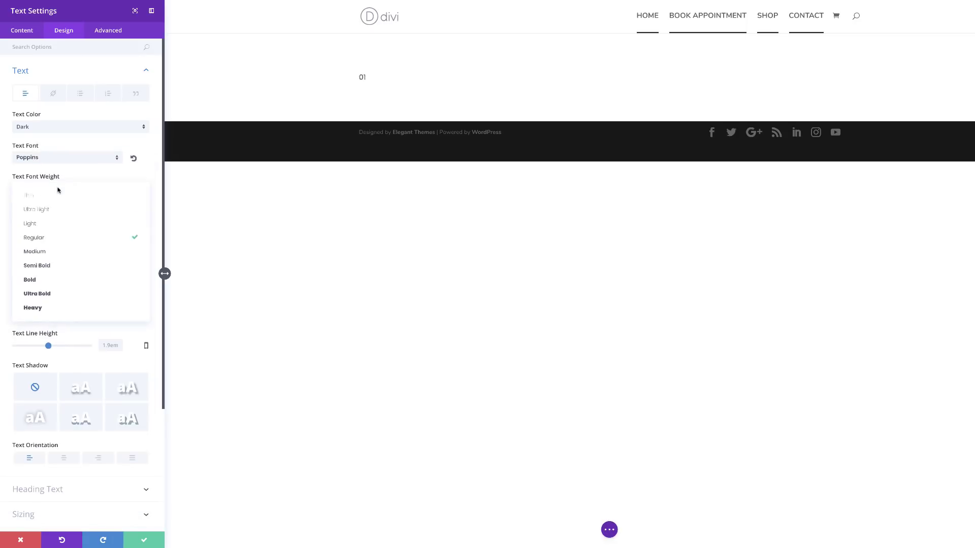
left_click(40, 308)
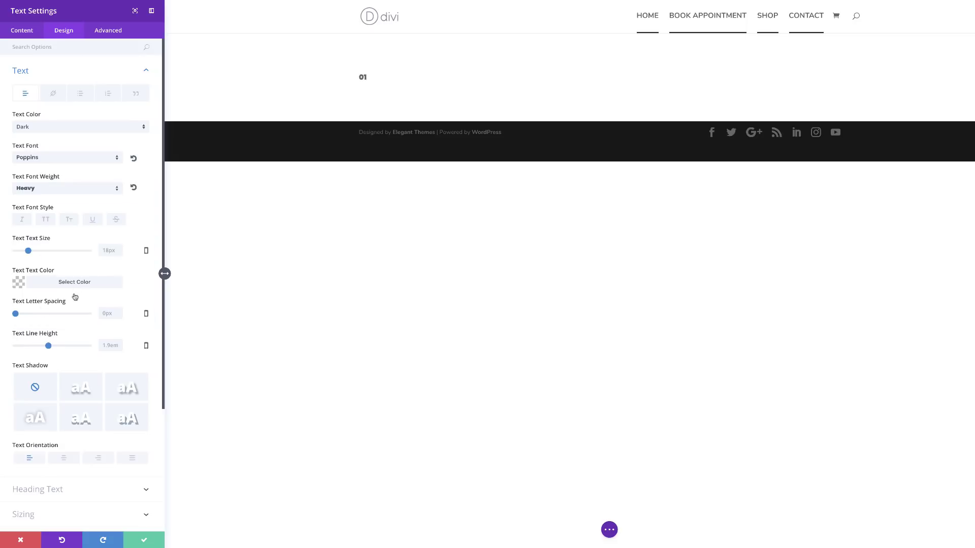
left_click(109, 251)
type("40em")
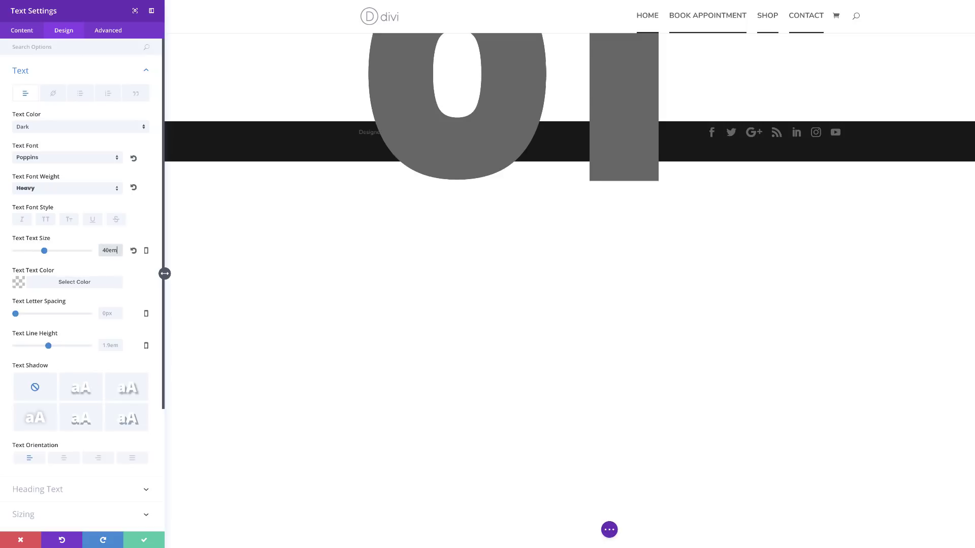
Step: Give the number responsive text sizes, with a smaller size for tablet and 15em for smartphone, then return to the desktop size
left_click(147, 253)
left_click(72, 256)
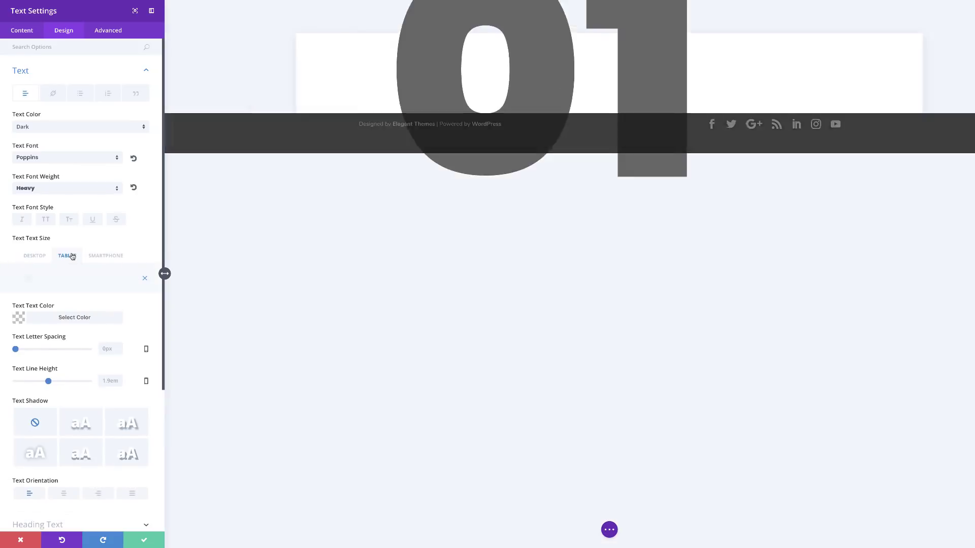
left_click(115, 278)
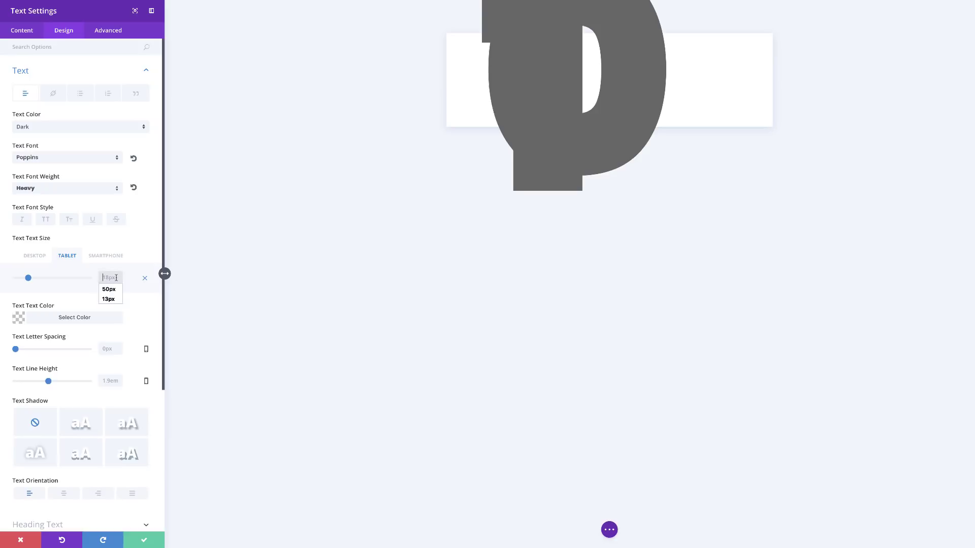
left_click(116, 256)
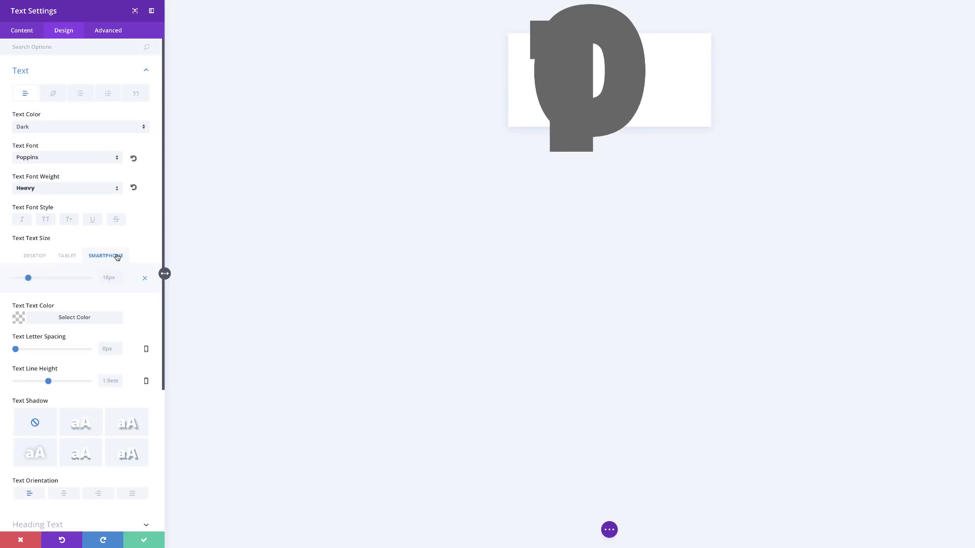
left_click(120, 275)
type("15em")
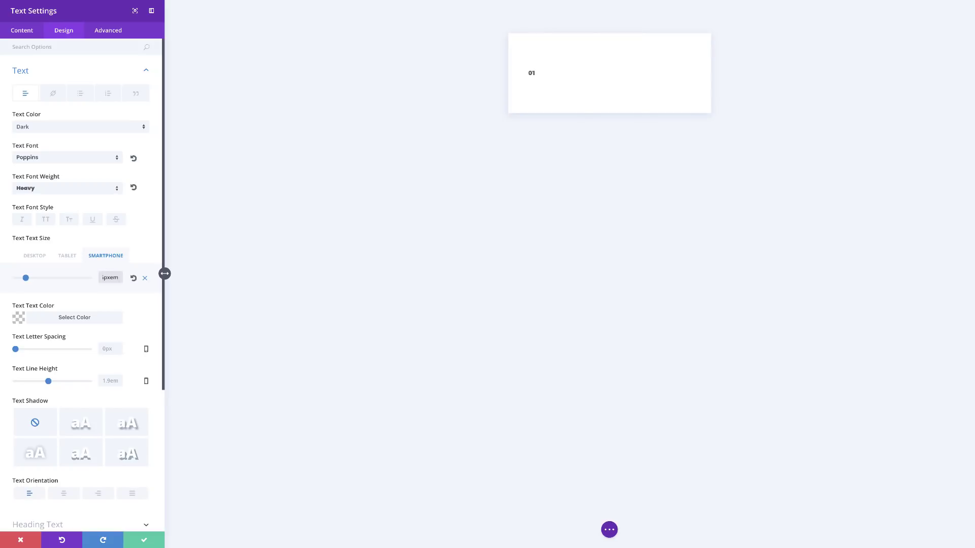
left_click(34, 256)
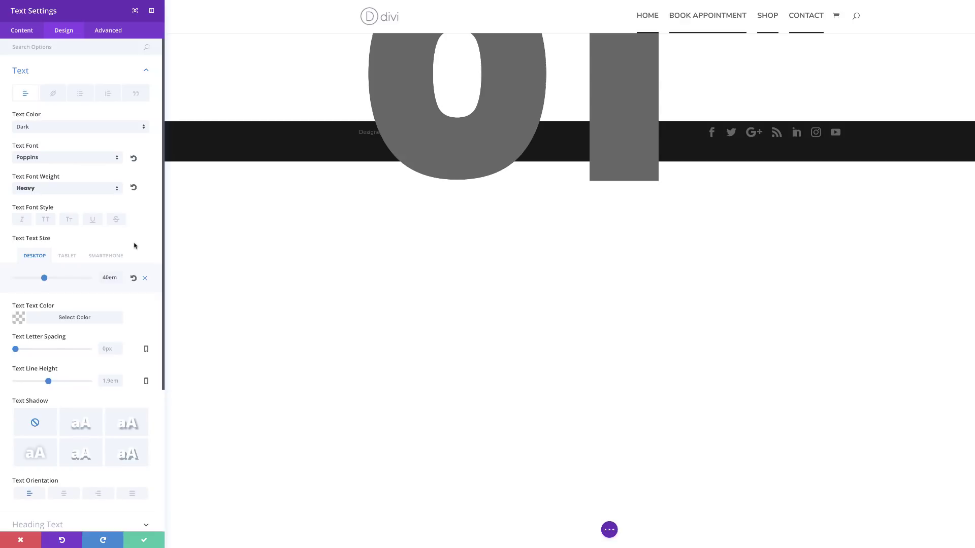
Step: Set the number's text color to the semi-transparent purple rgba(131,0,233,0.65)
scroll(133, 242, "down", 1)
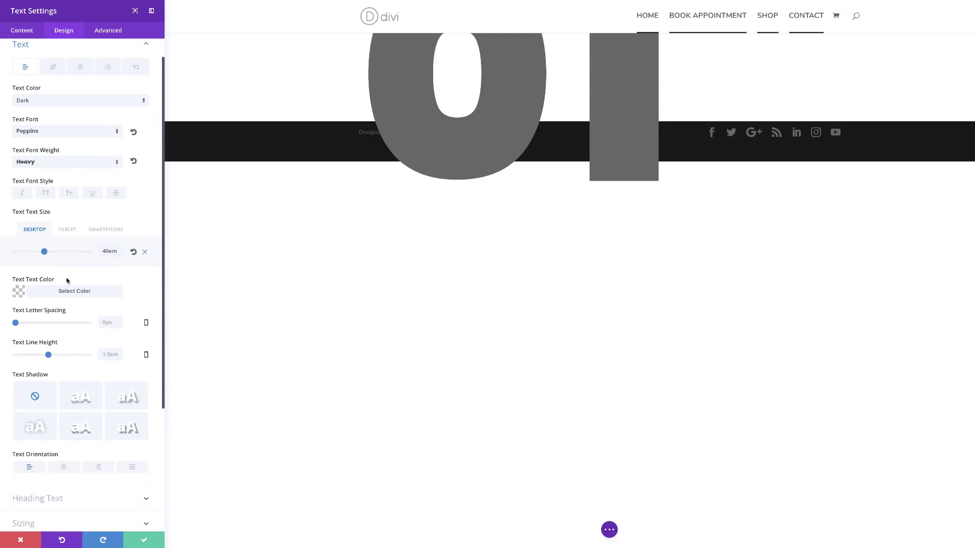
left_click(22, 294)
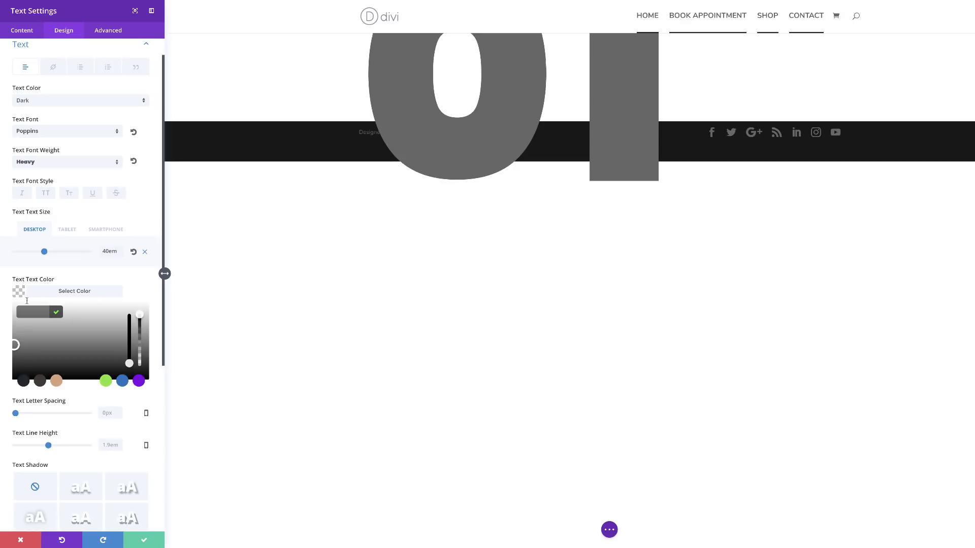
left_click(140, 316)
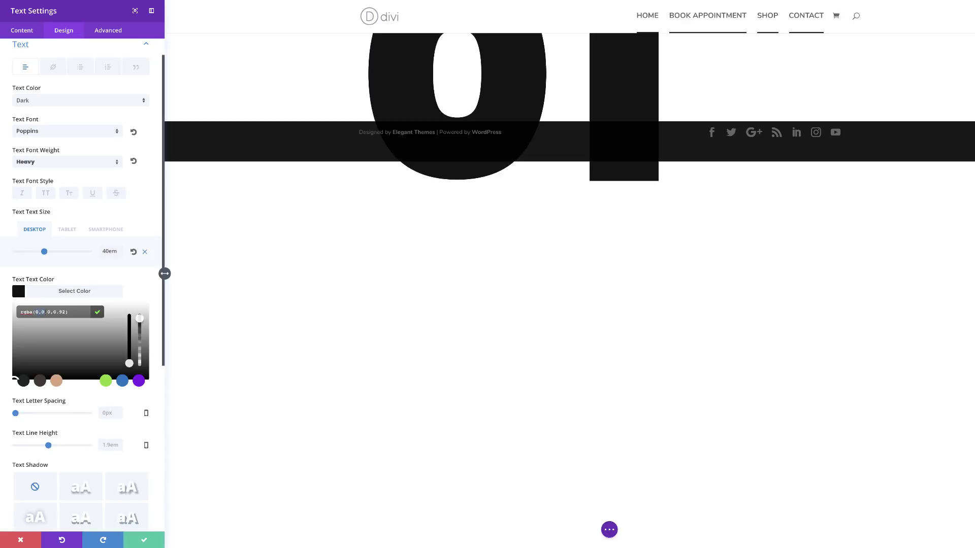
key("ctrl+a")
type("rgba(131,0,233,0.65)")
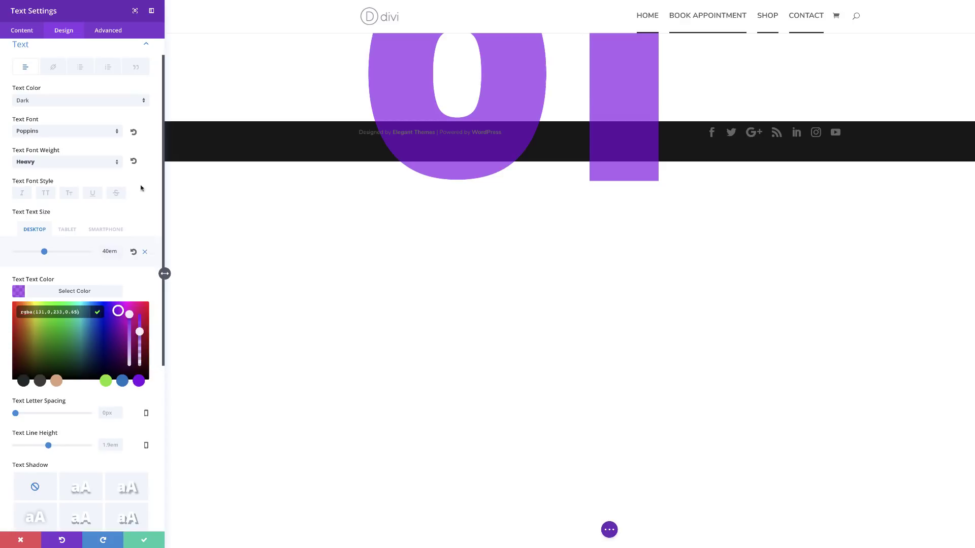
scroll(146, 384, "down", 5)
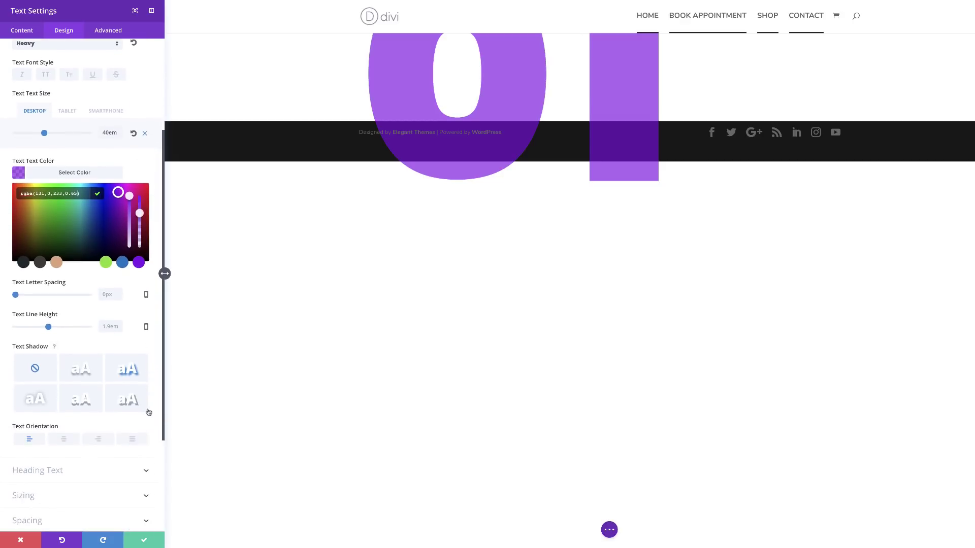
Step: Center the "01" text and give its module a custom padding of 288px above and below
left_click(63, 333)
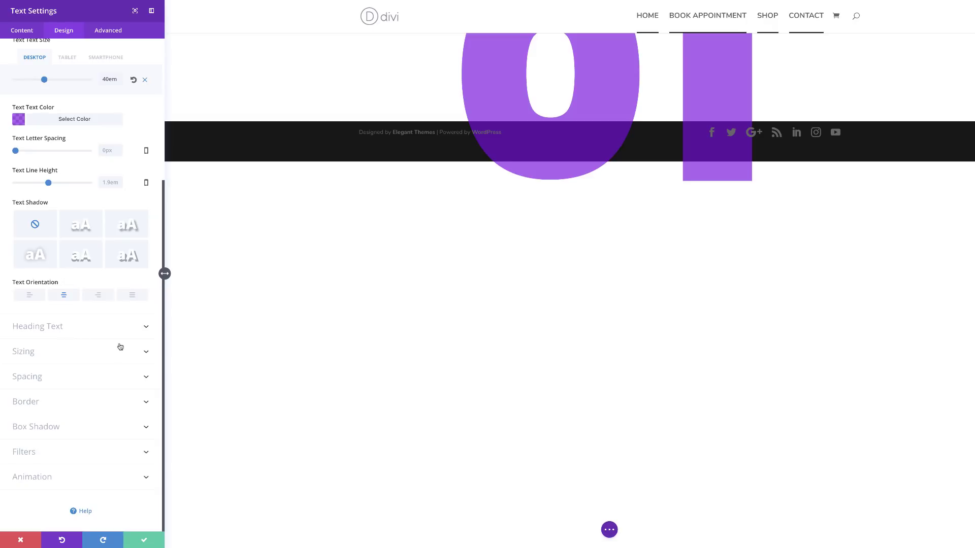
left_click(39, 381)
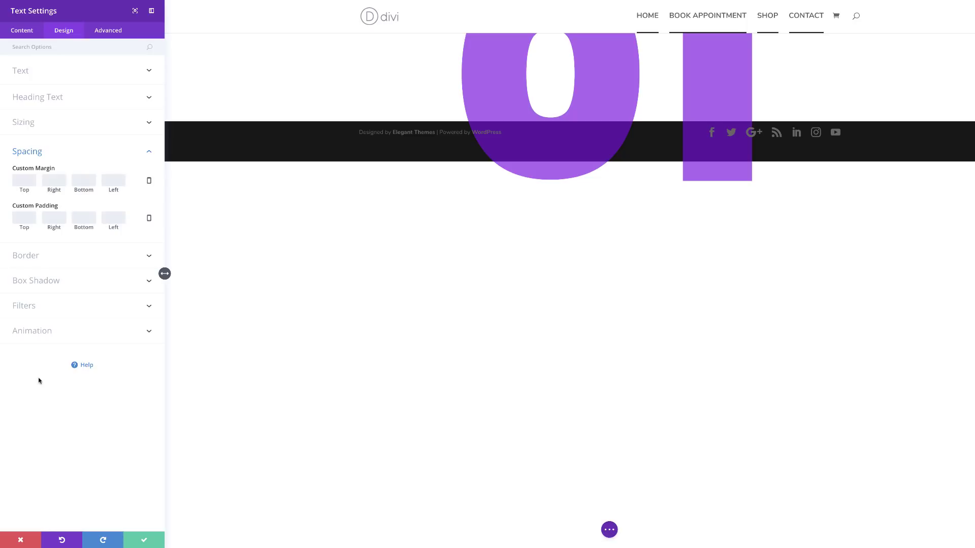
left_click(30, 220)
type("288")
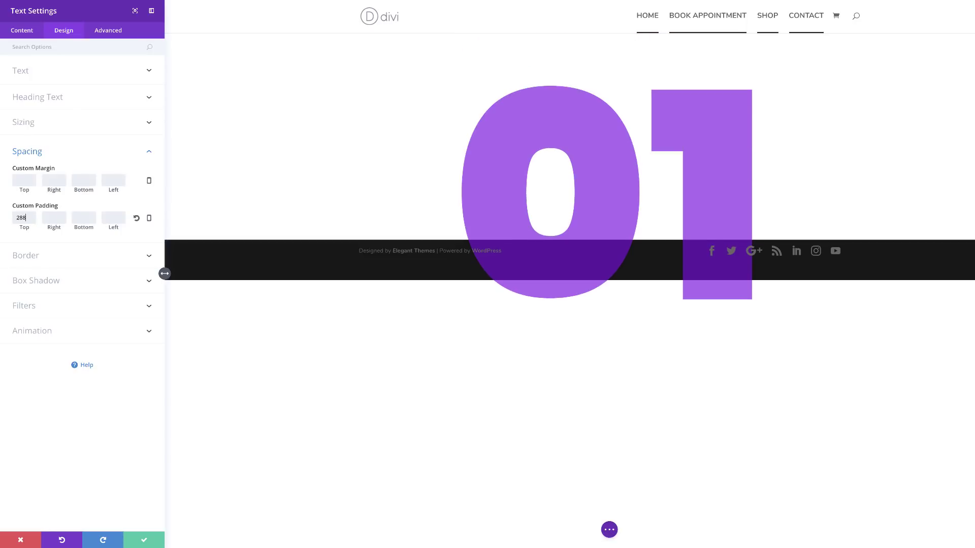
left_click(86, 219)
type("288")
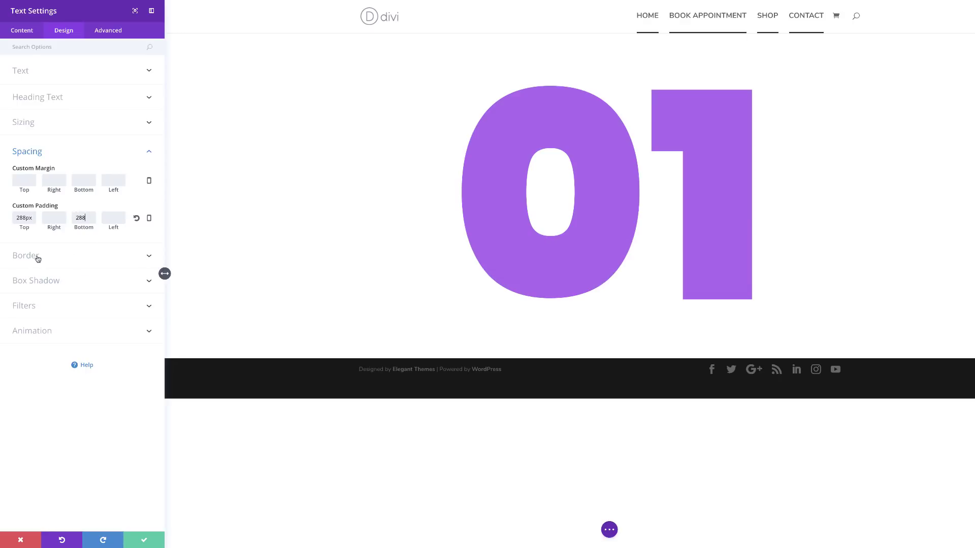
Step: Add a 1px solid border around the "01" text module and make the border color transparent
left_click(38, 256)
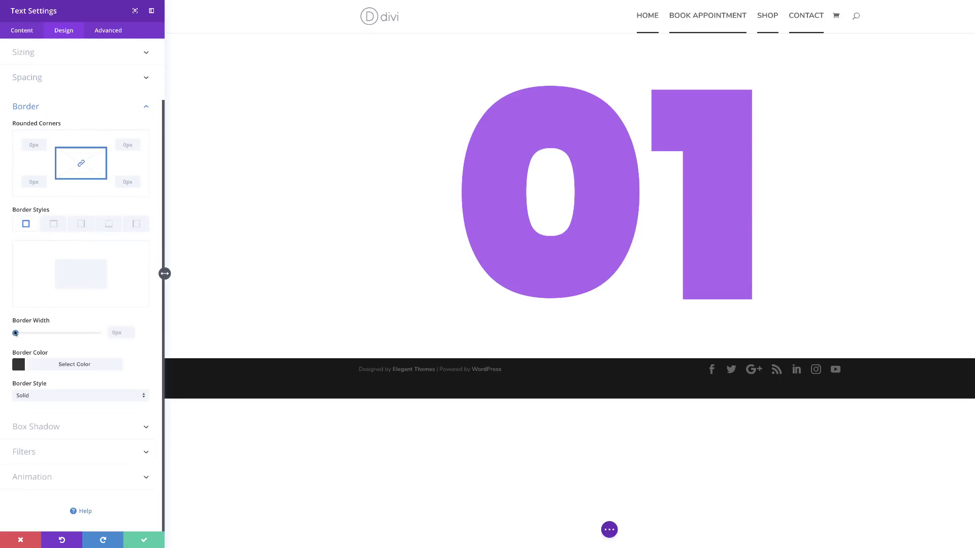
left_click_drag(16, 335, 17, 335)
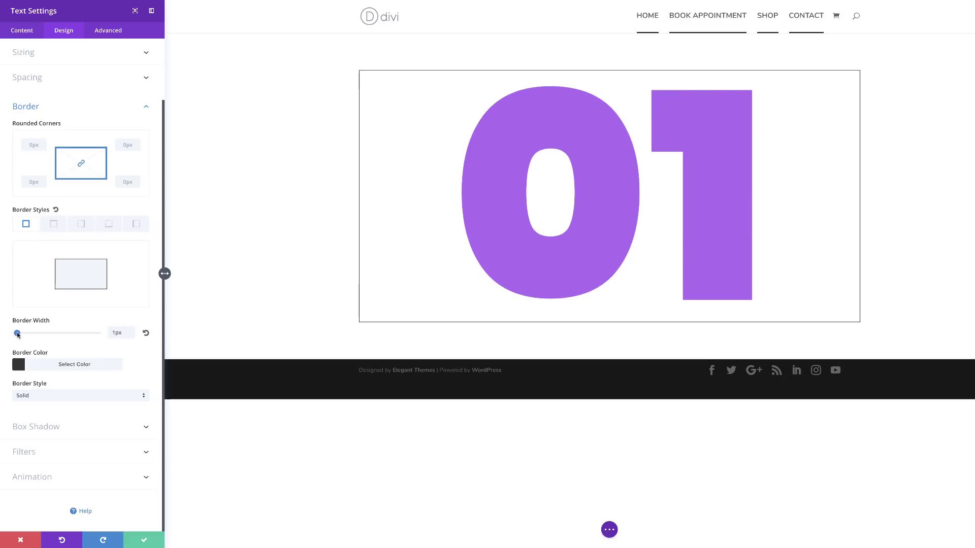
left_click(19, 366)
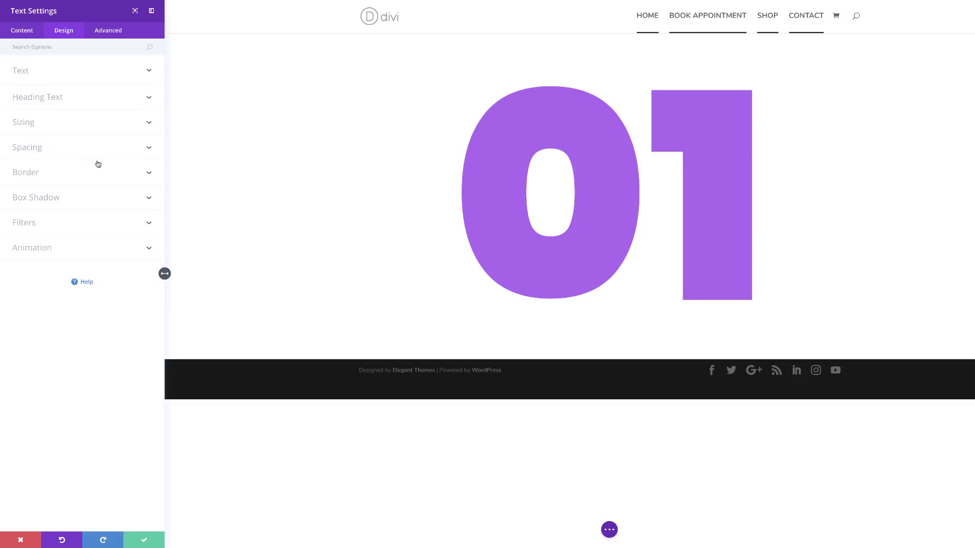
Step: Set the "01" module's filter blend mode to Screen and save the module settings
left_click(30, 227)
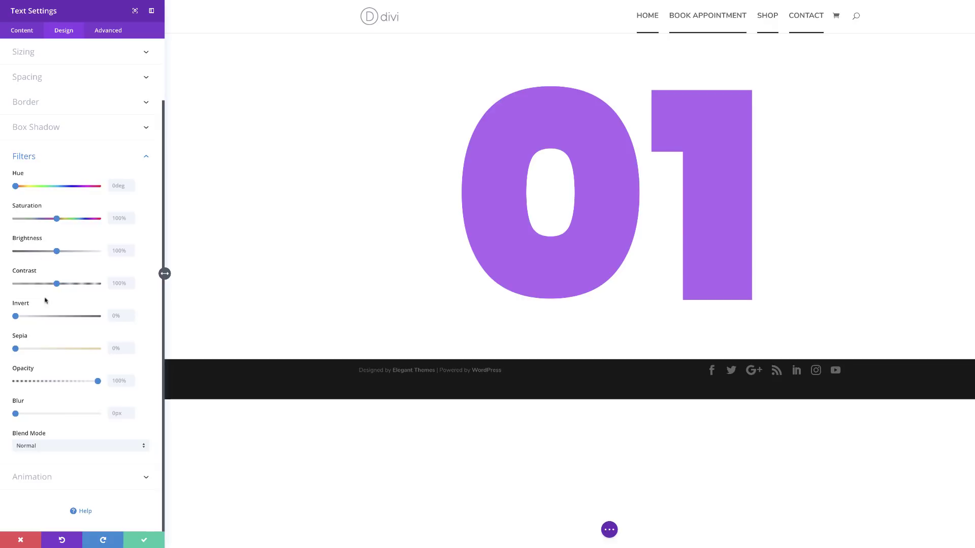
left_click(37, 445)
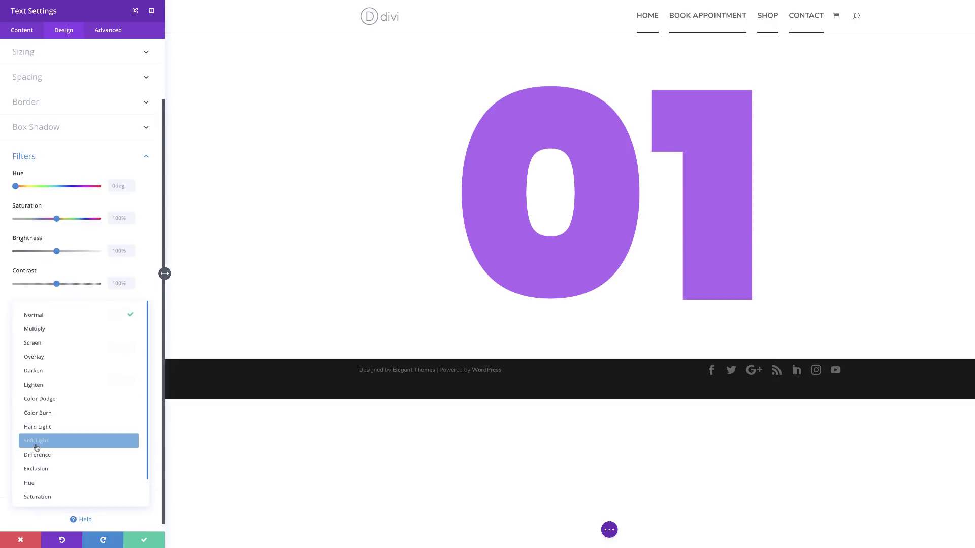
left_click(40, 343)
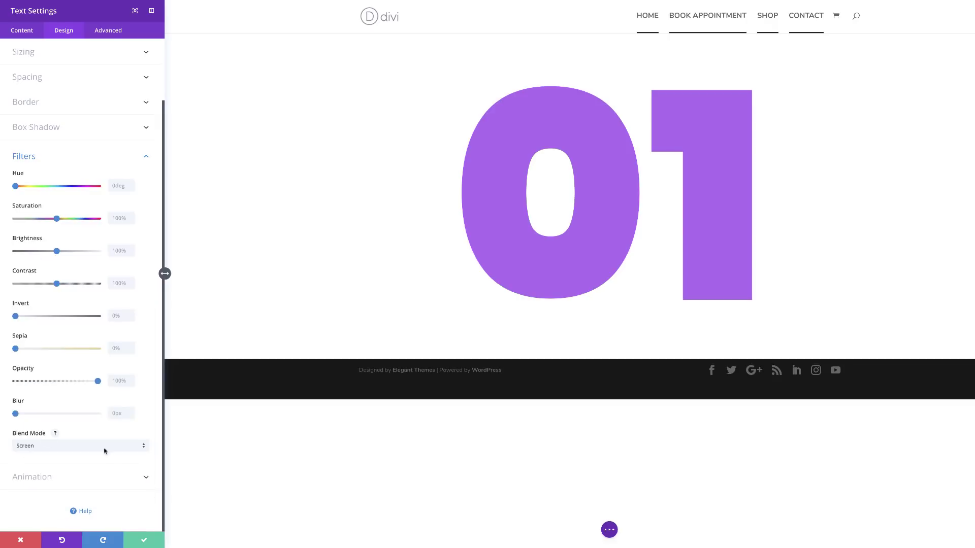
left_click(141, 542)
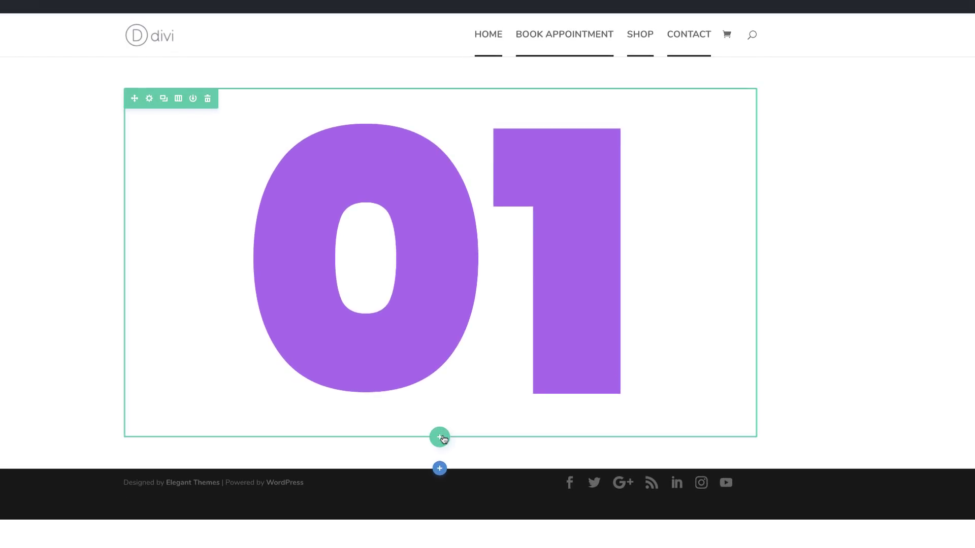
Step: Insert a single-column row below the "01" row and add a Call To Action module to it
left_click(440, 437)
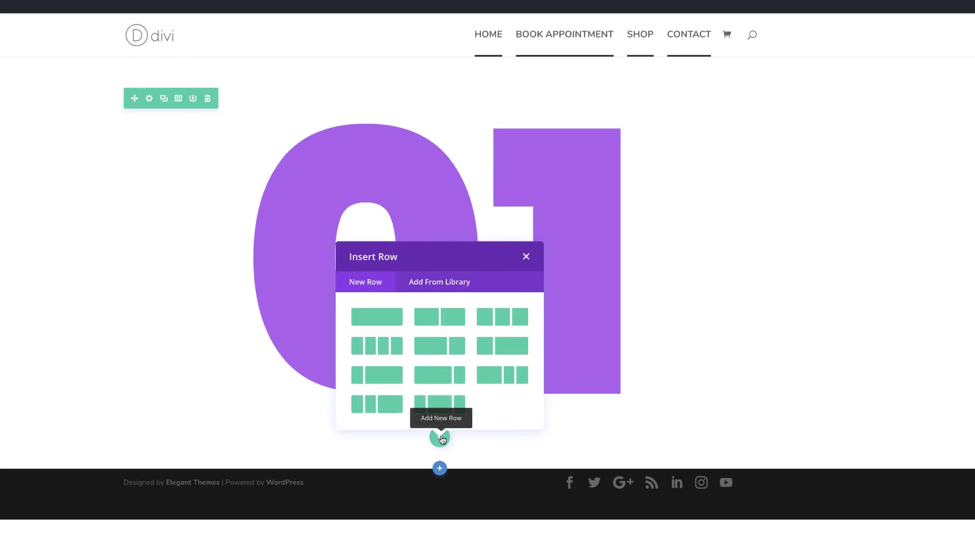
left_click(388, 322)
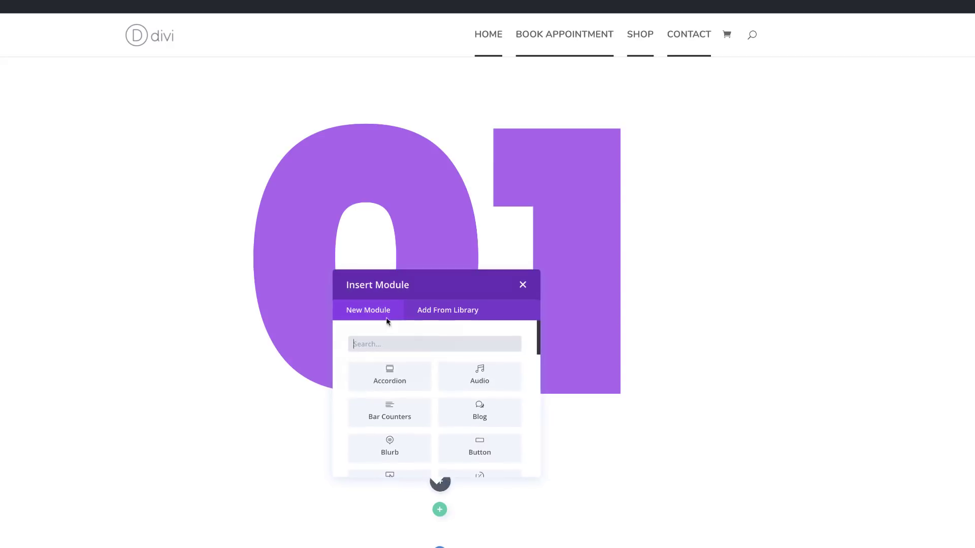
type("call")
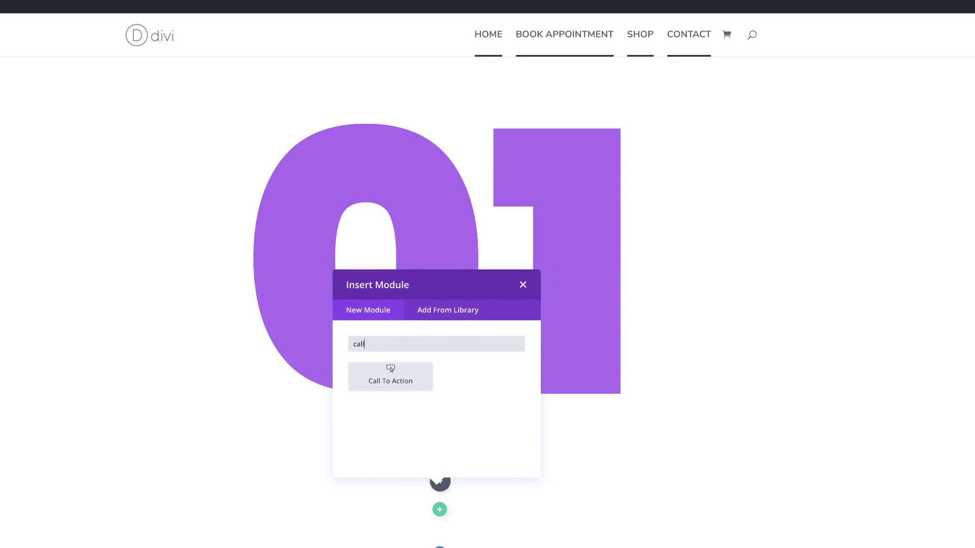
left_click(390, 376)
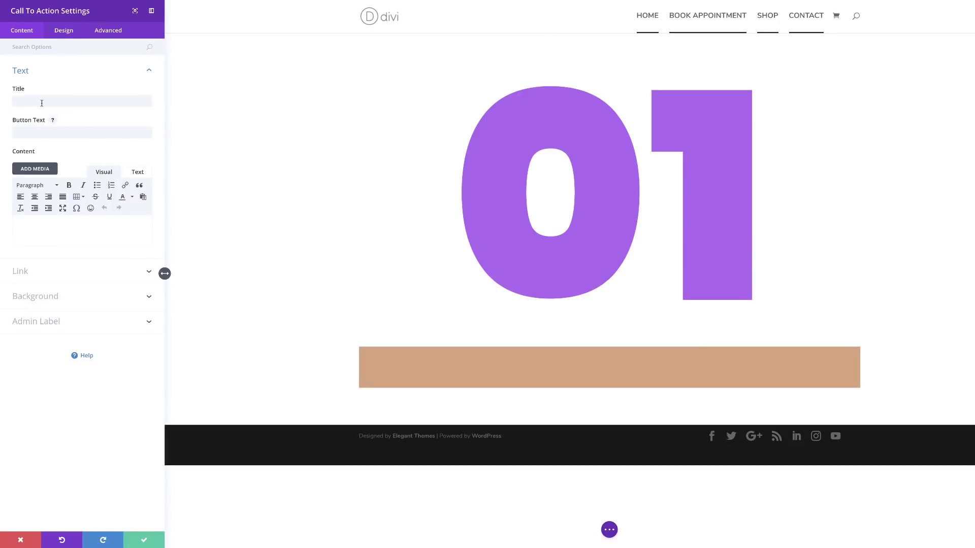
Step: Give the Call To Action module the title "Discover" and the button text "Learn More"
left_click(42, 103)
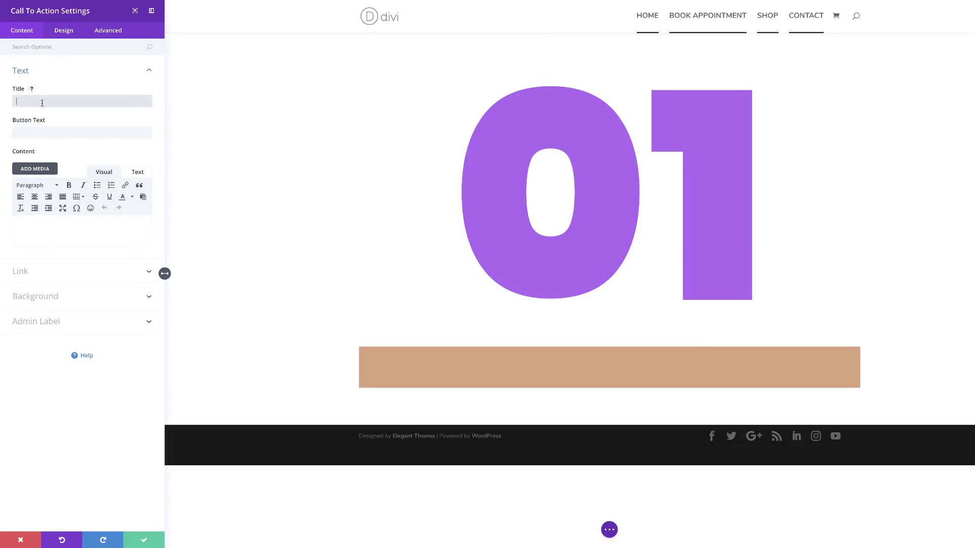
type("Discover")
left_click(37, 132)
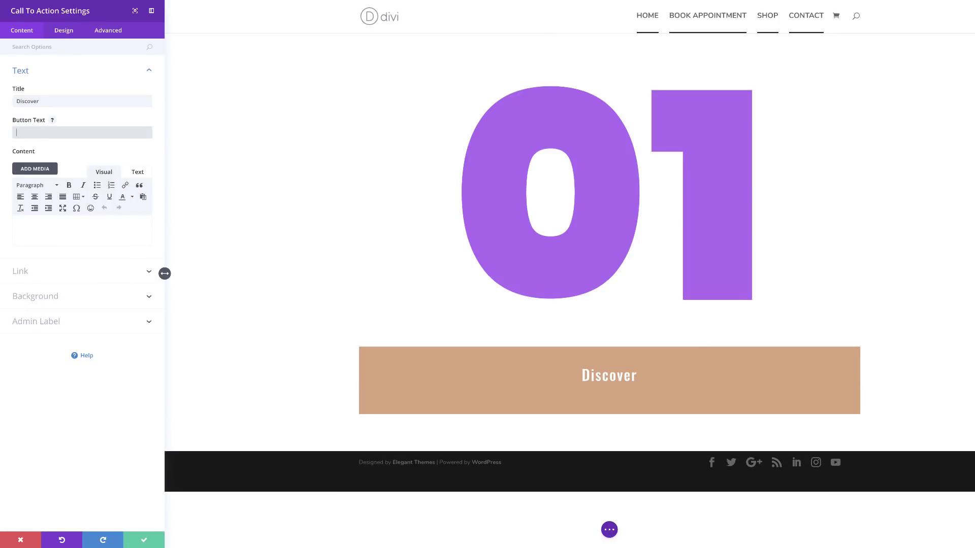
type("Learn More")
Step: Make the Call To Action background fully transparent, using the color rgba(219,219,219,0)
left_click(56, 299)
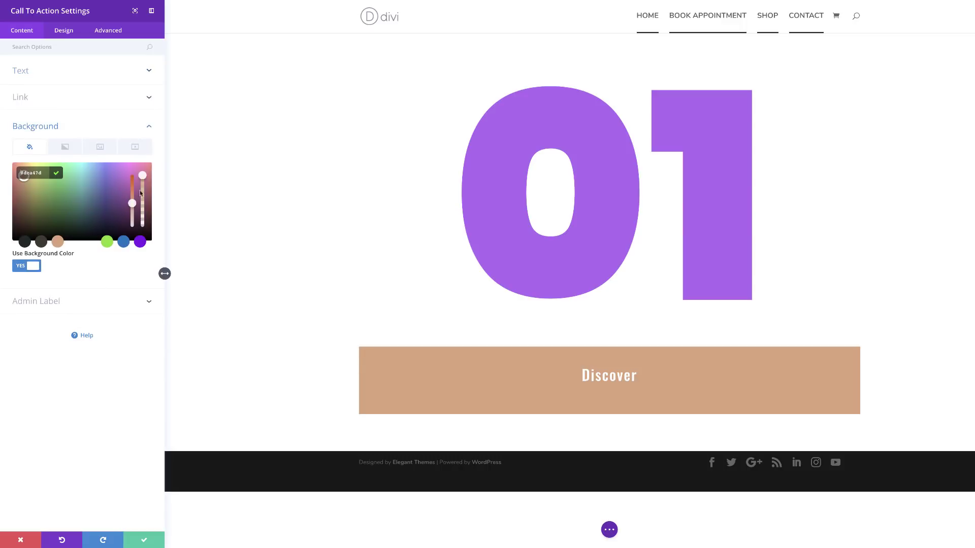
left_click_drag(142, 176, 152, 239)
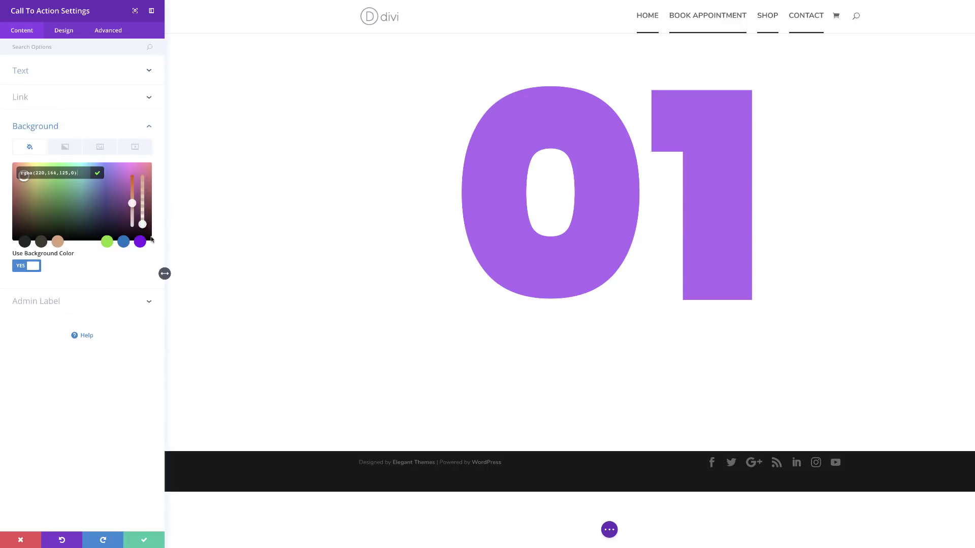
left_click_drag(132, 203, 136, 234)
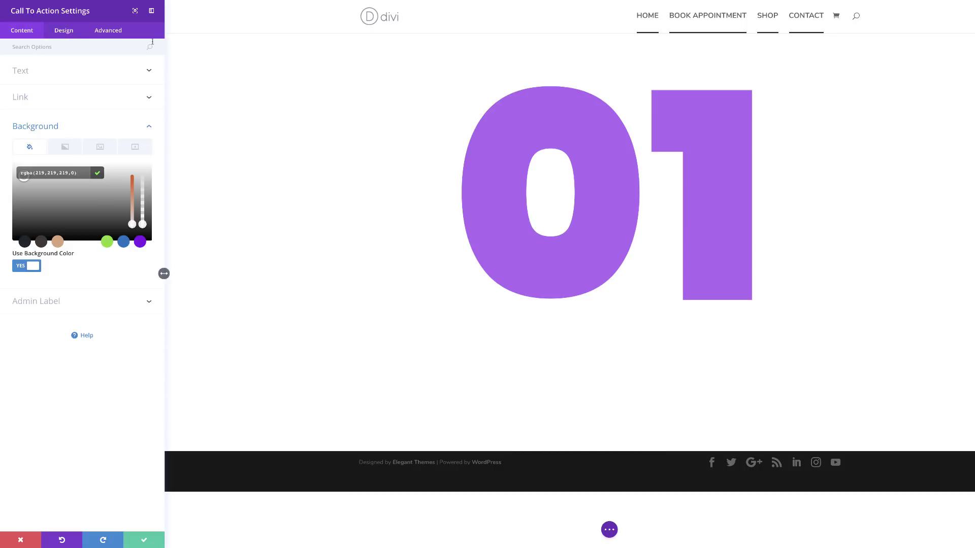
Step: Switch the Call To Action module's text color to Dark
left_click(62, 32)
left_click(30, 75)
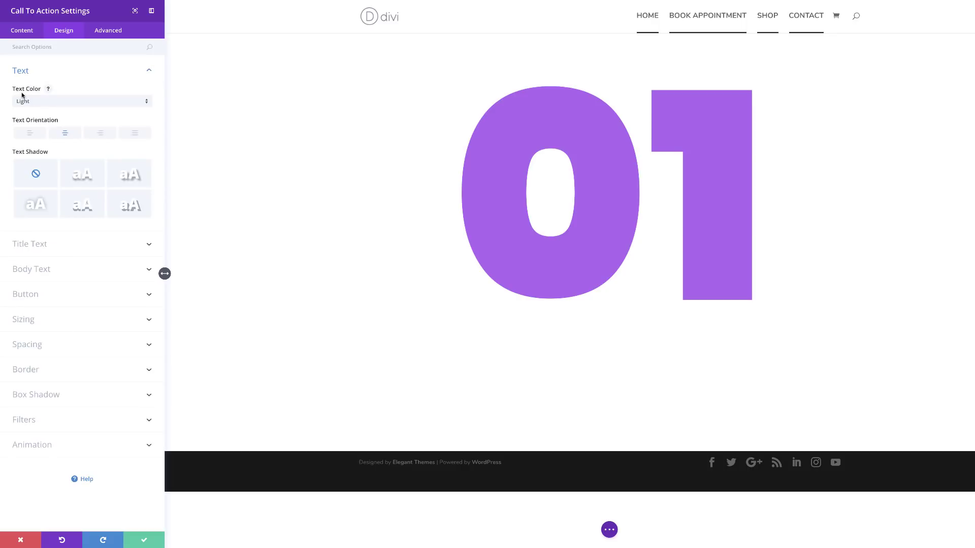
left_click(39, 102)
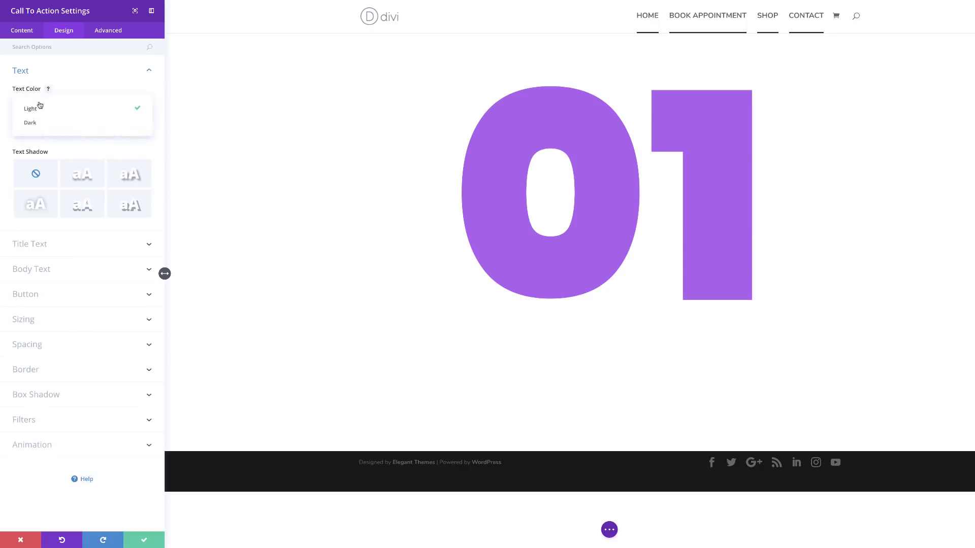
left_click(30, 122)
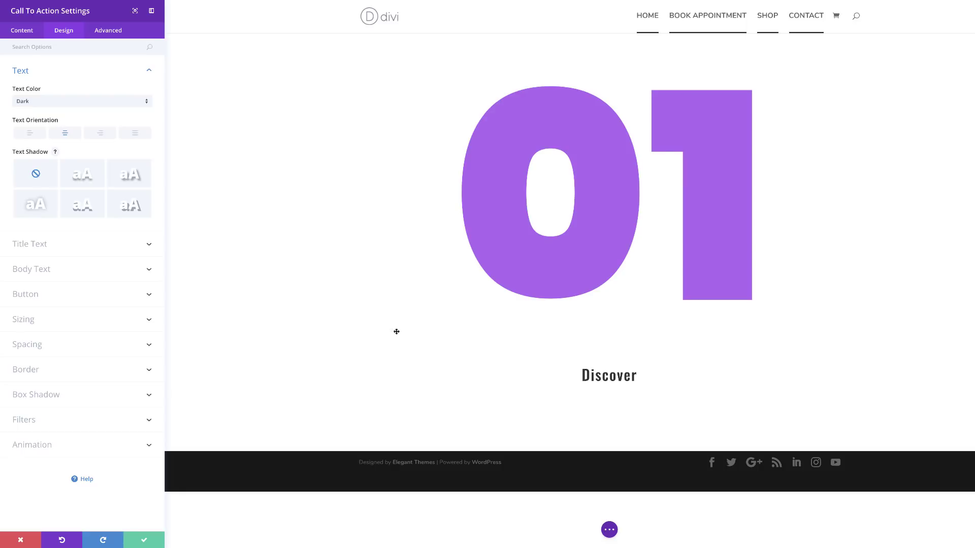
Step: Set the Call To Action module's button URL to "#"
left_click(23, 31)
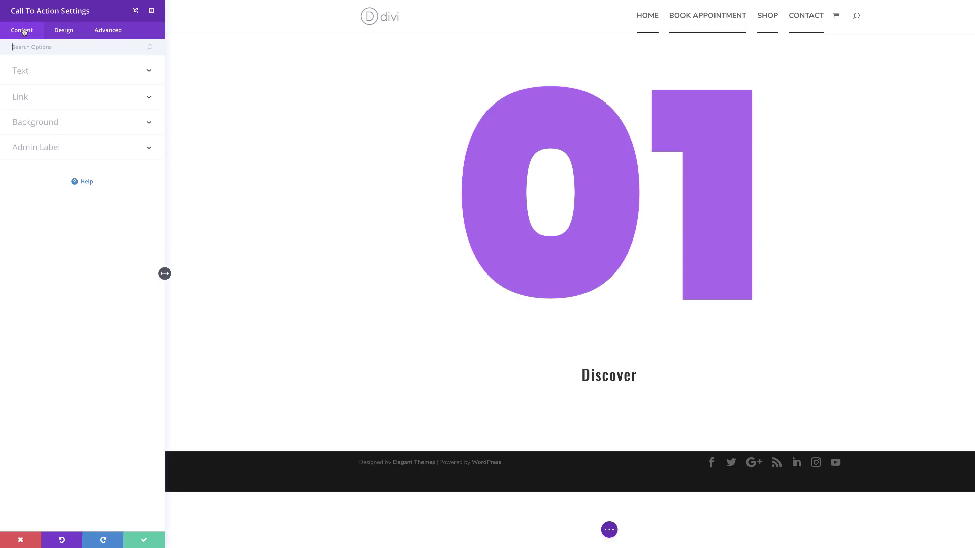
left_click(31, 98)
left_click(34, 130)
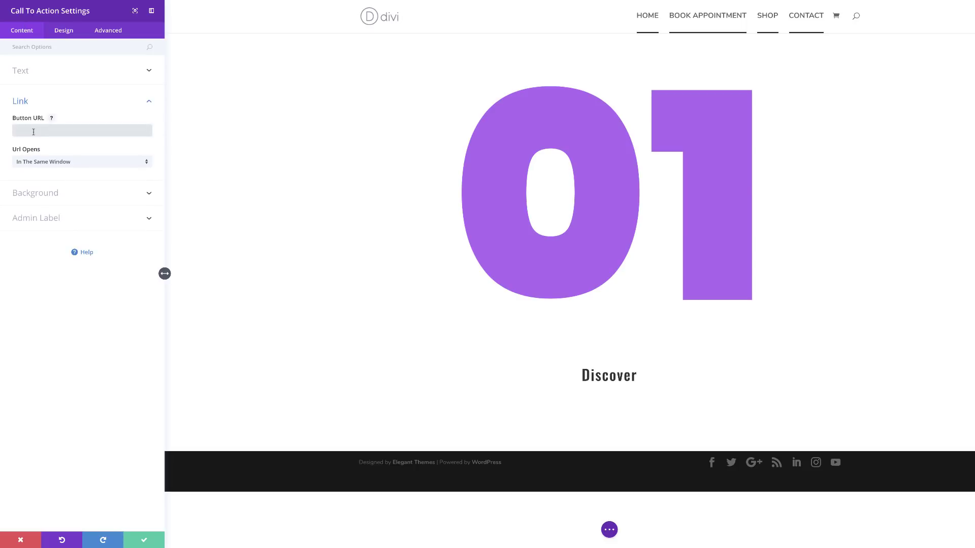
type("#")
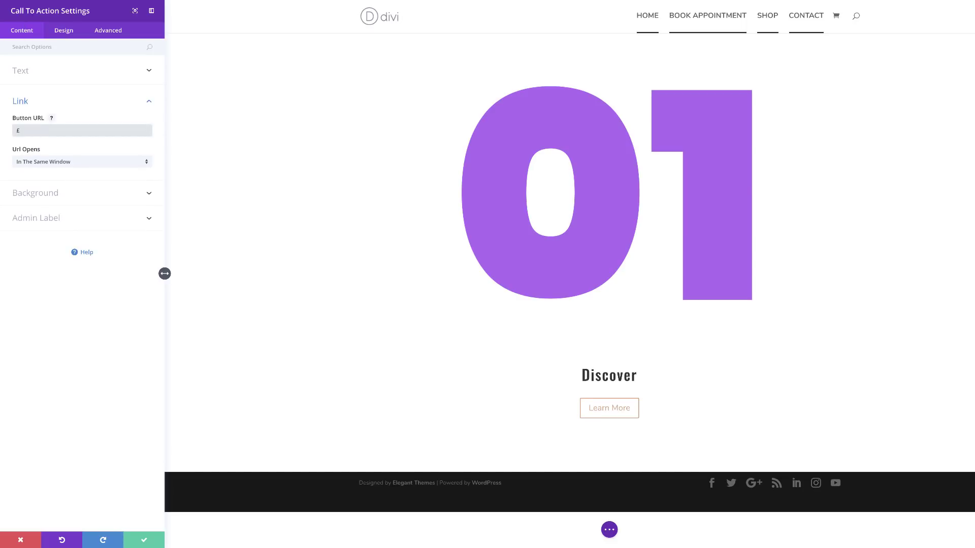
left_click(73, 302)
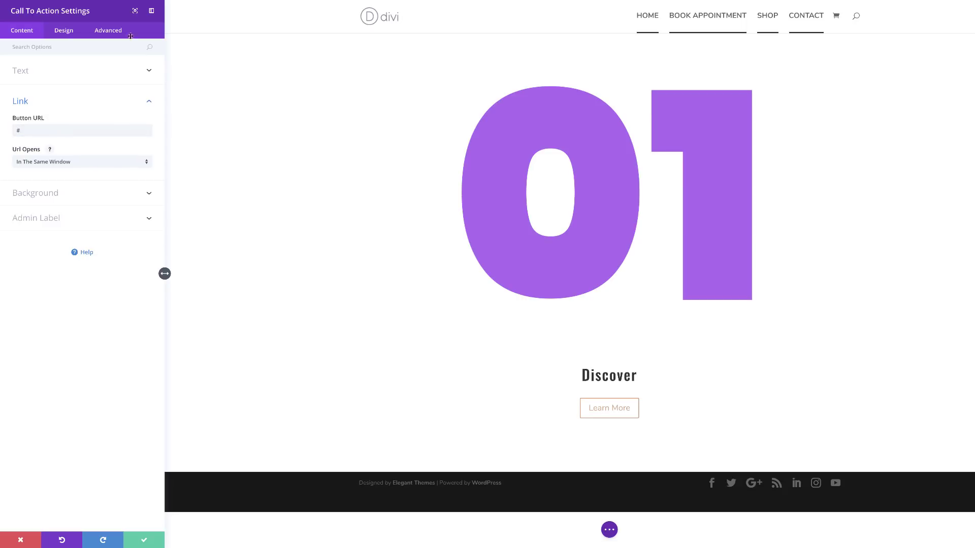
Step: Set the Call To Action module's text orientation to left-aligned
left_click(68, 31)
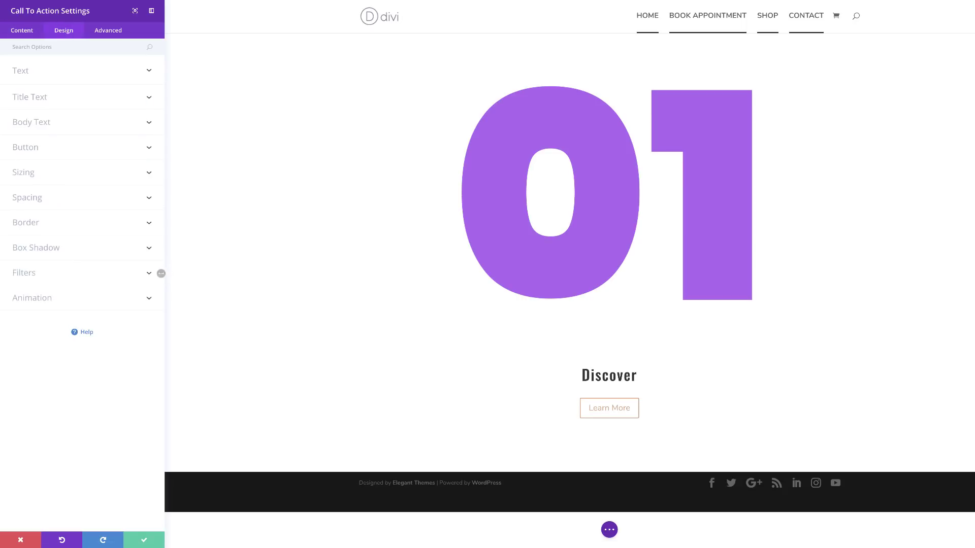
left_click(32, 74)
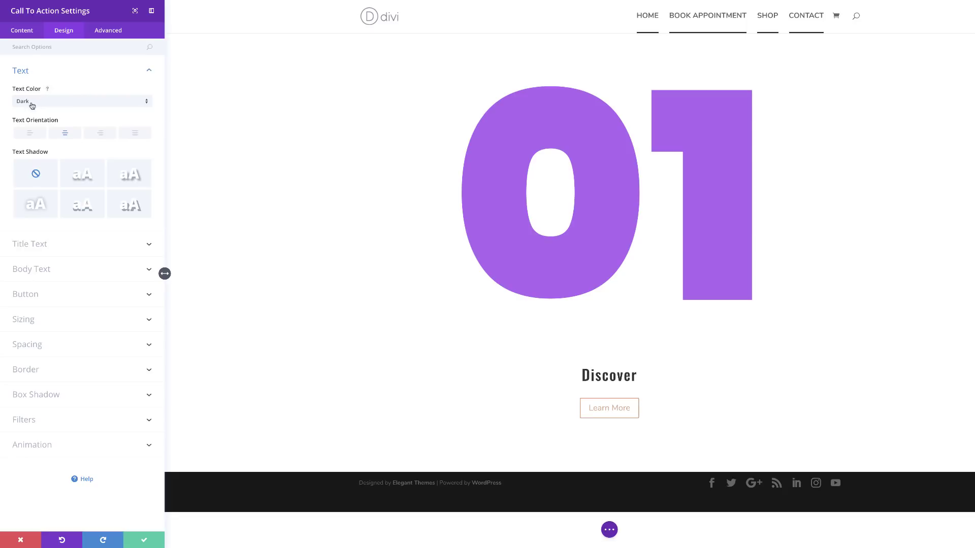
left_click(30, 134)
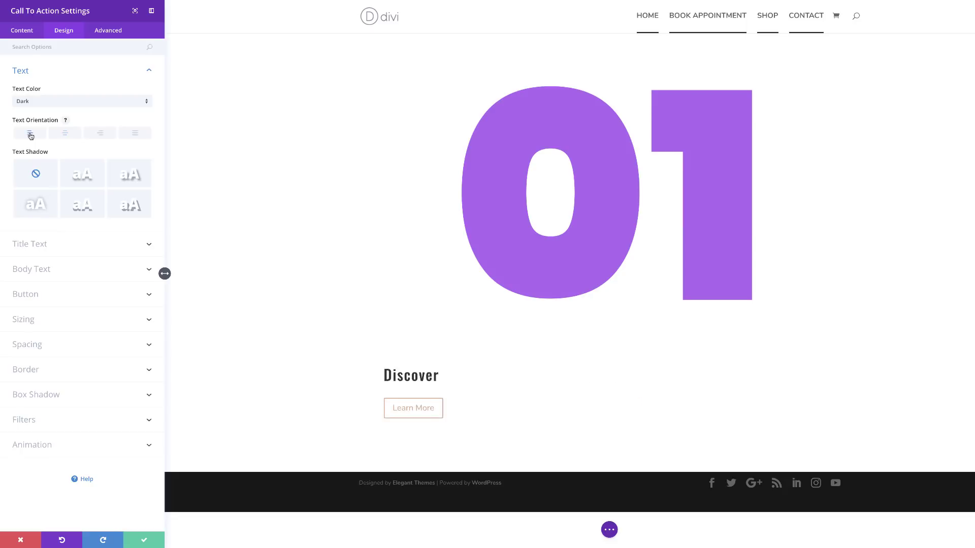
Step: Style the Call To Action title with the Poppins font in Heavy weight
left_click(44, 247)
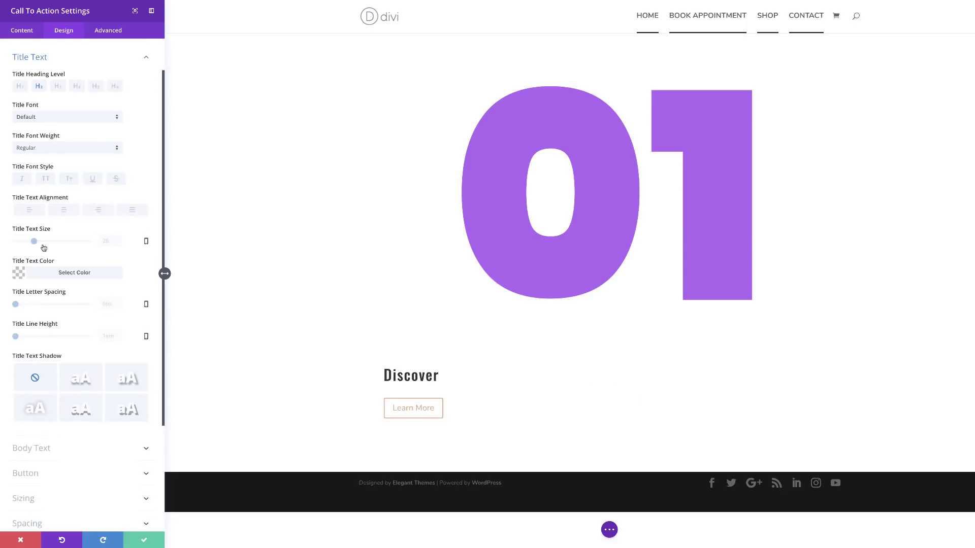
left_click(38, 147)
left_click(82, 114)
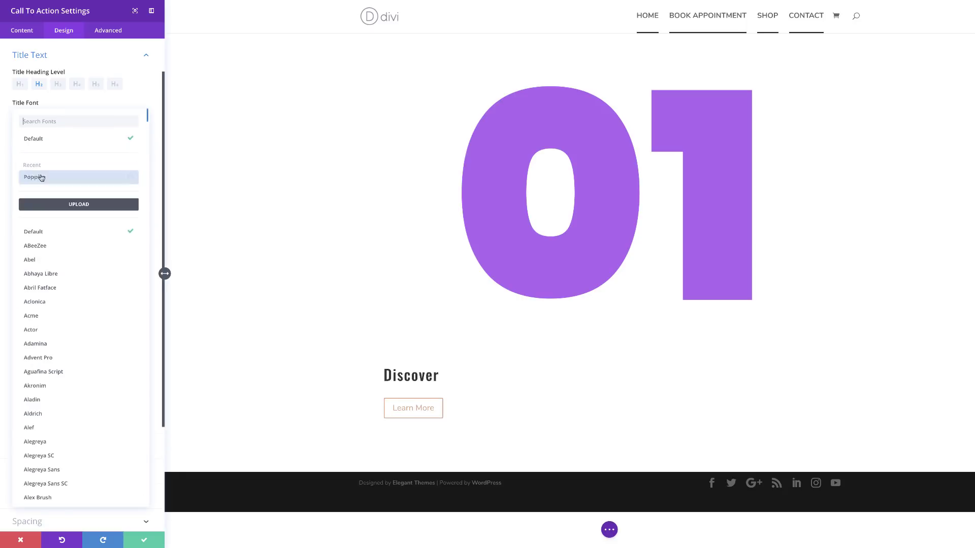
left_click(42, 177)
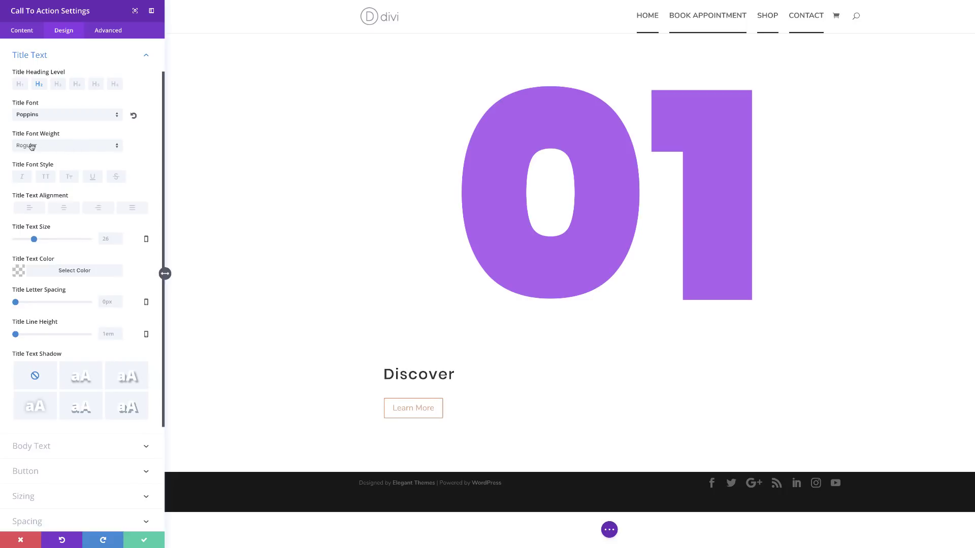
left_click(49, 146)
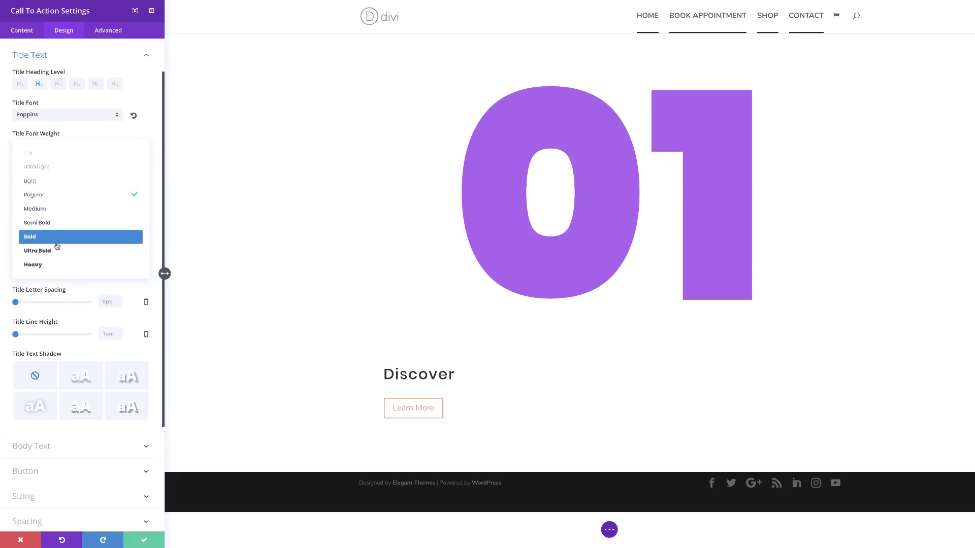
left_click(58, 264)
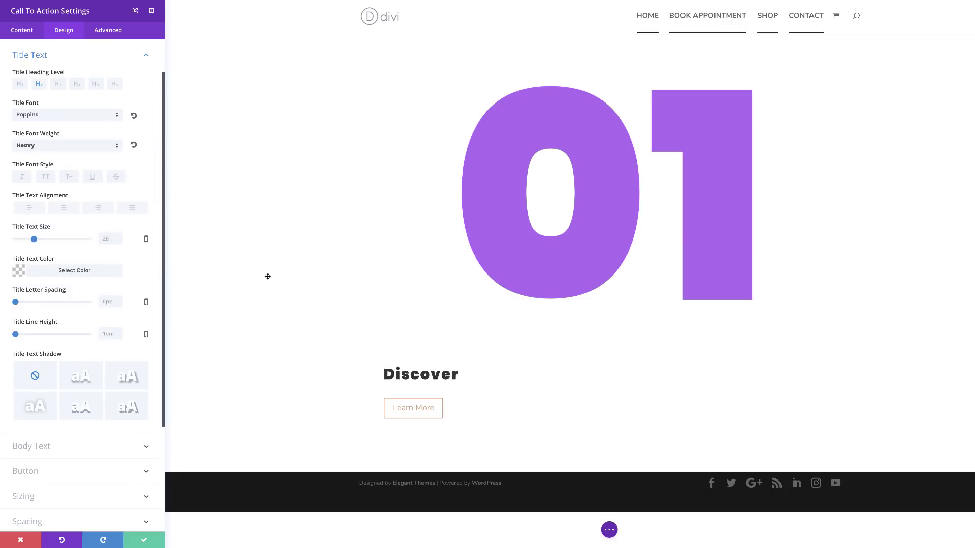
Step: Make the title uppercase and enter the body content "Donec nec justo eget felis facilisis fermentum. Aliquam porttitor mauris sit amet orci. Aenean dignissim pellentesque felis."
left_click(45, 179)
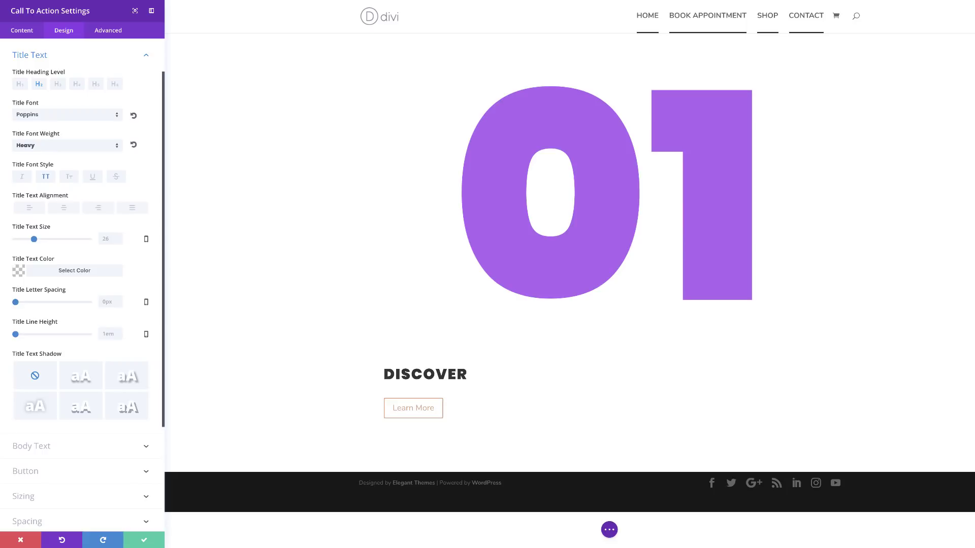
left_click(18, 35)
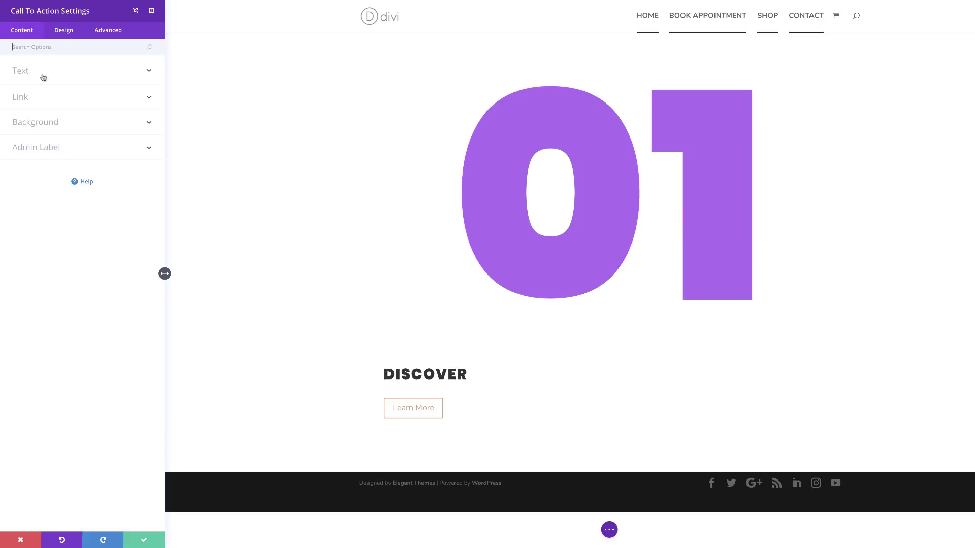
left_click(28, 75)
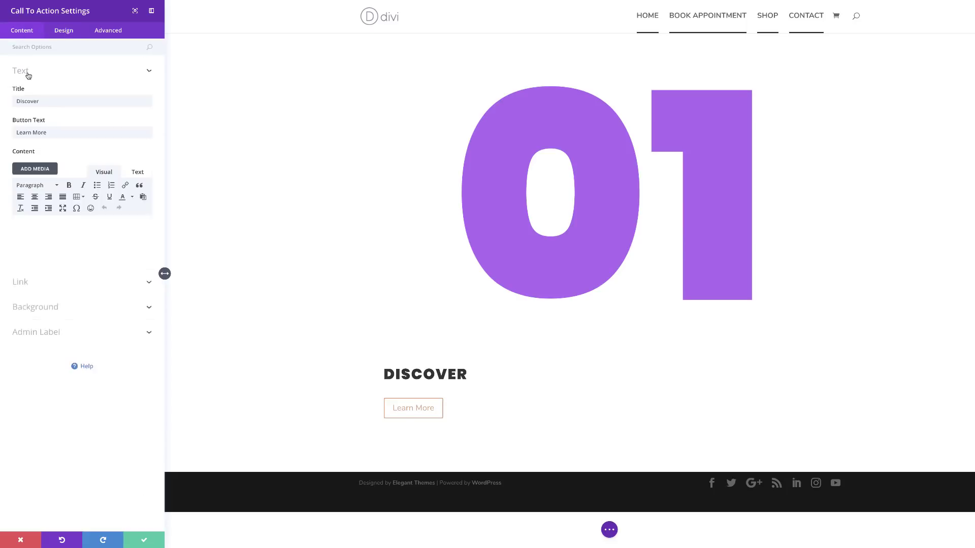
left_click(49, 224)
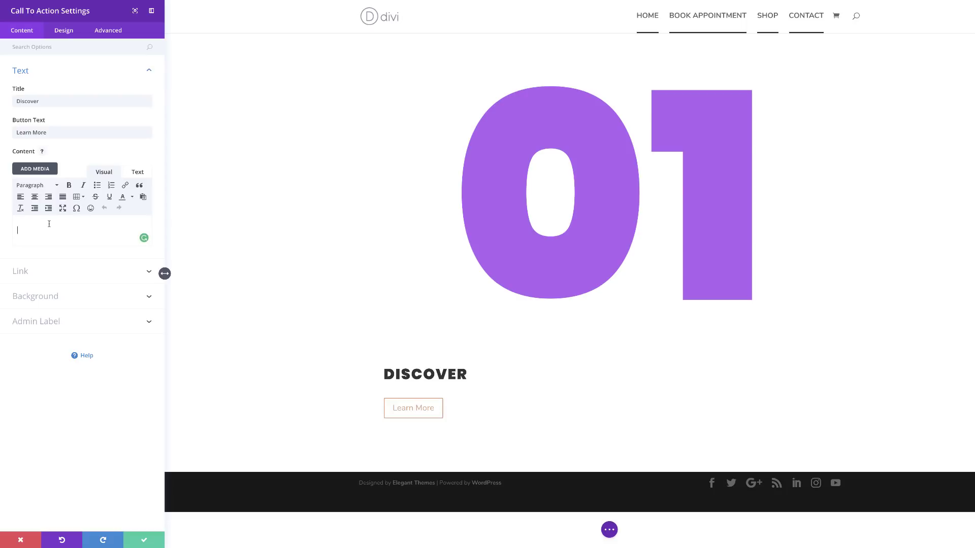
type("Donec nec justo eget felis facilisis fermentum. Aliquam porttitor mauris sit amet orci. Aenean dignissim pellentesque felis.")
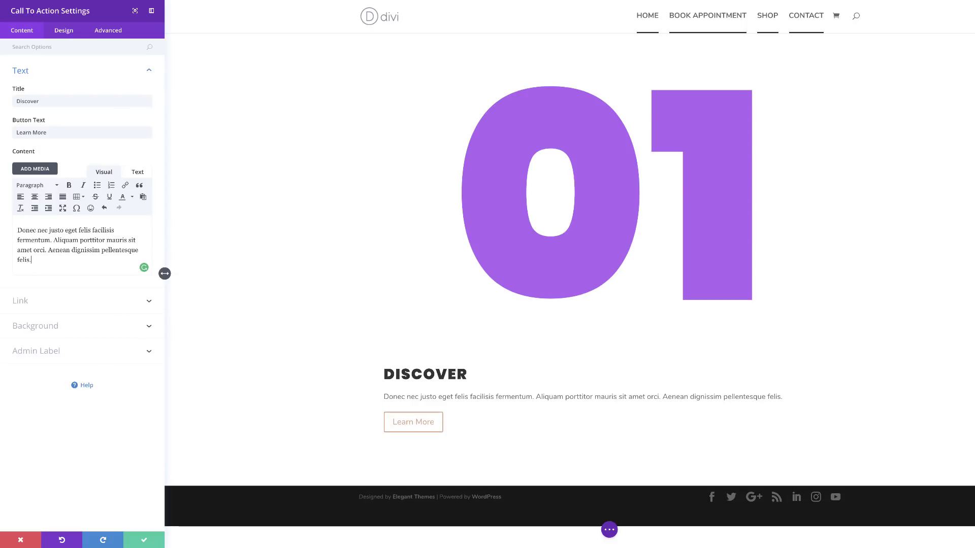
Step: Set the Call To Action title text size to 70px on desktop and 40px on smartphone
left_click(69, 34)
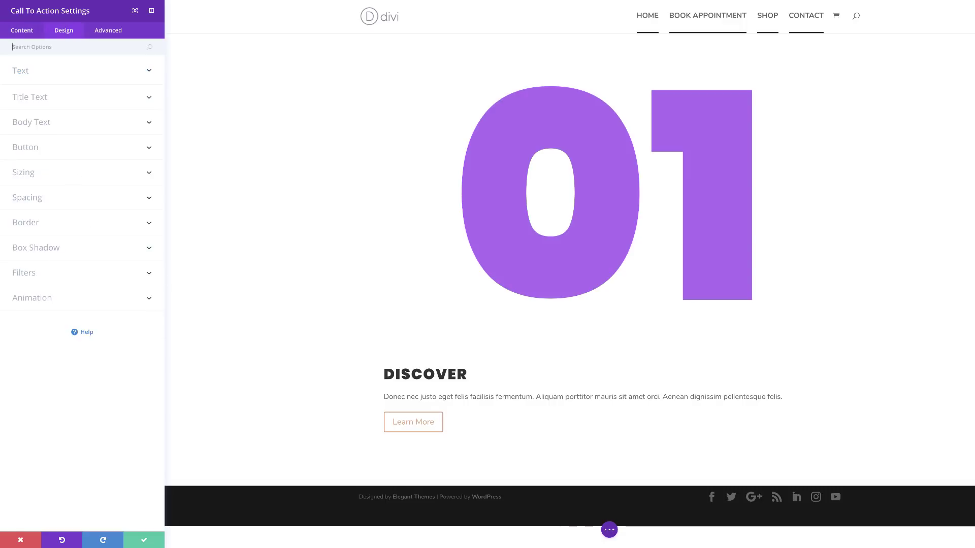
left_click(37, 97)
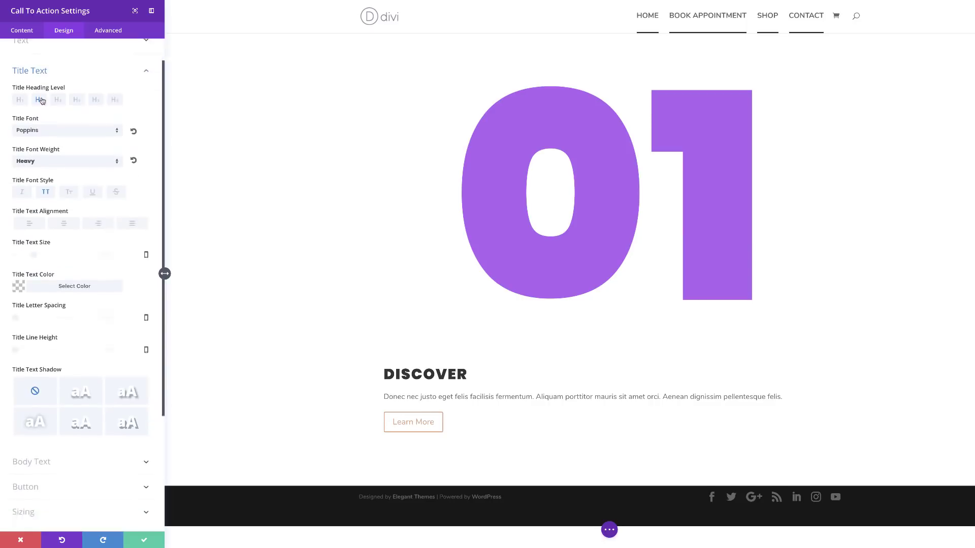
left_click_drag(34, 239, 66, 242)
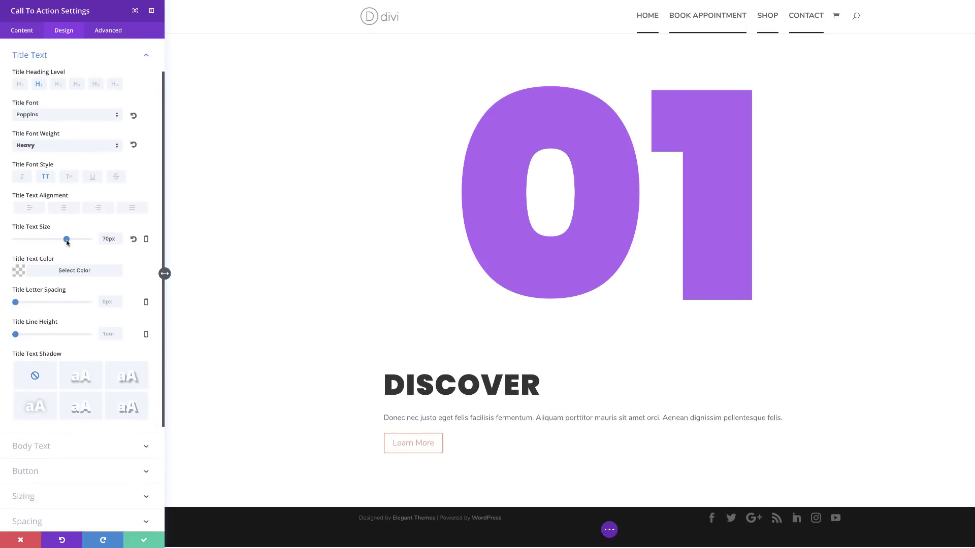
left_click(147, 241)
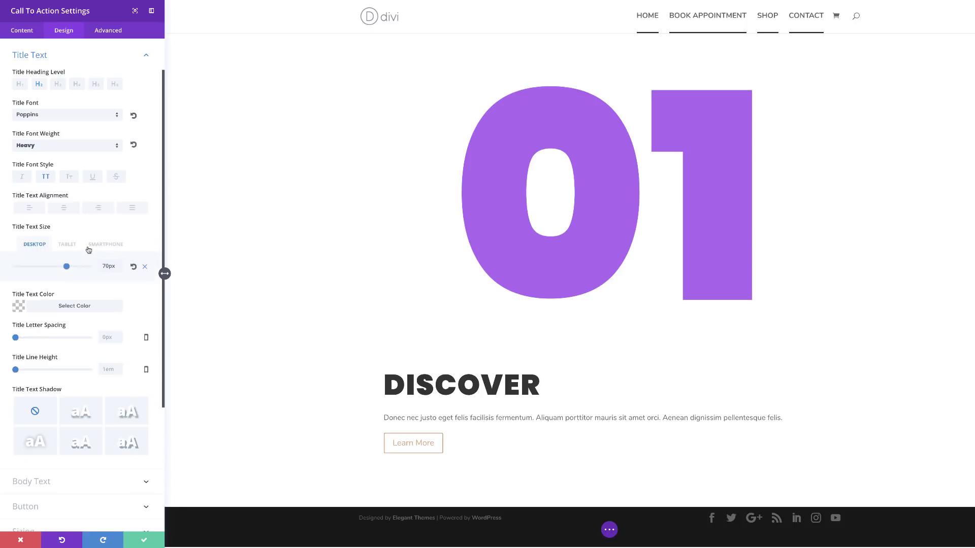
left_click(67, 246)
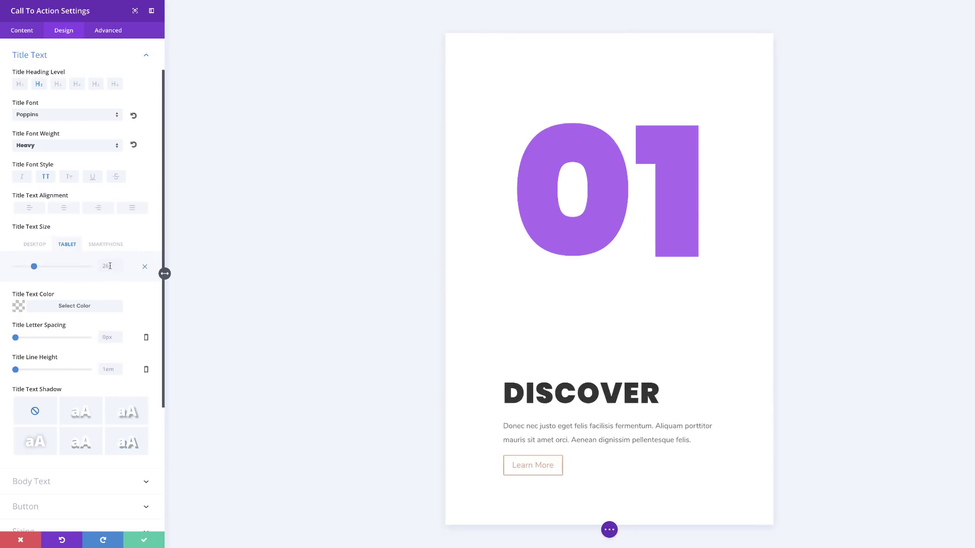
left_click(111, 265)
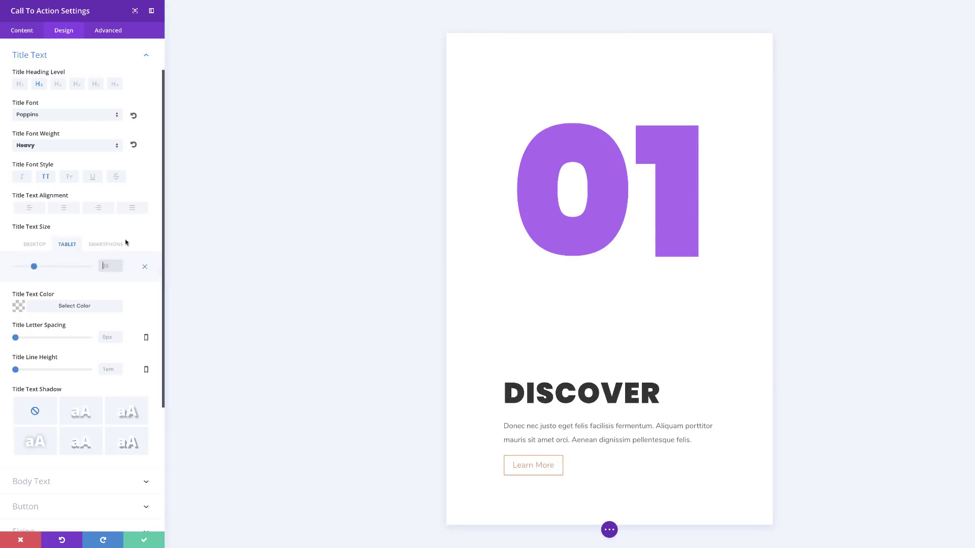
left_click(123, 247)
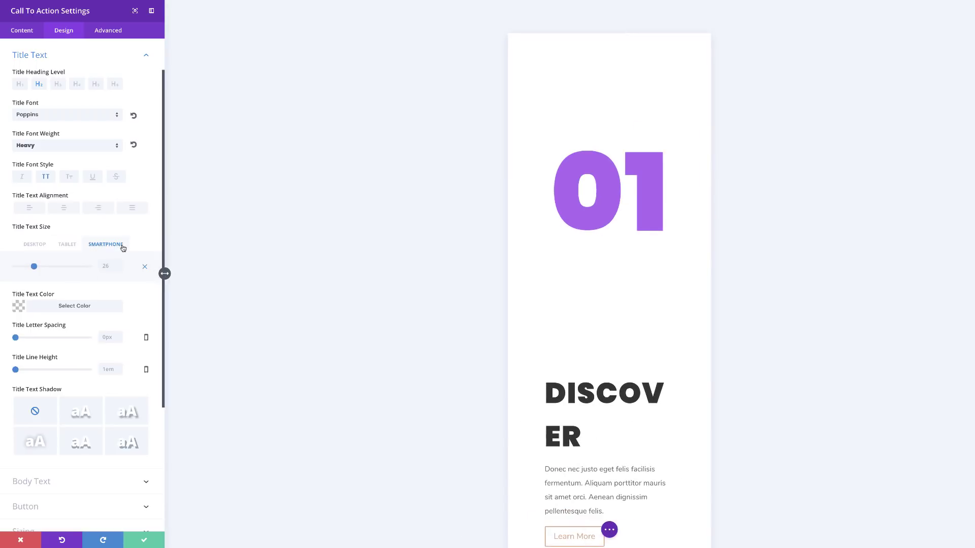
left_click(110, 266)
type("40")
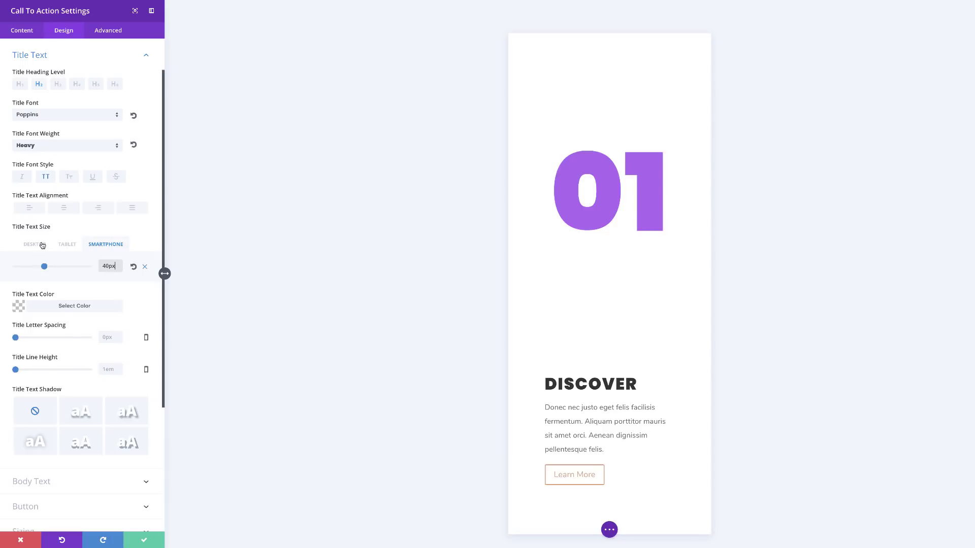
left_click(42, 246)
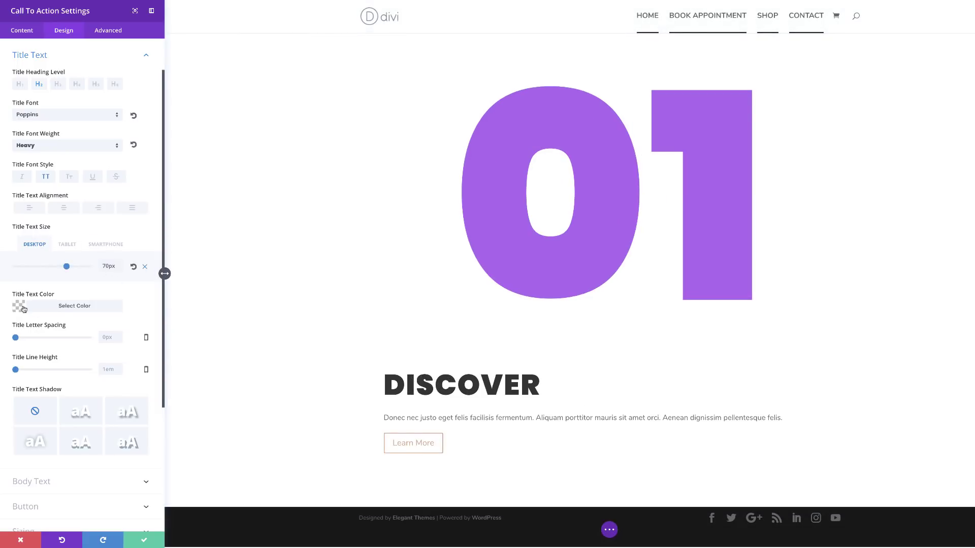
Step: Set the title text color to rgba(0,0,0,0.62) and the title letter spacing to 4px
left_click(19, 307)
left_click_drag(140, 335, 143, 345)
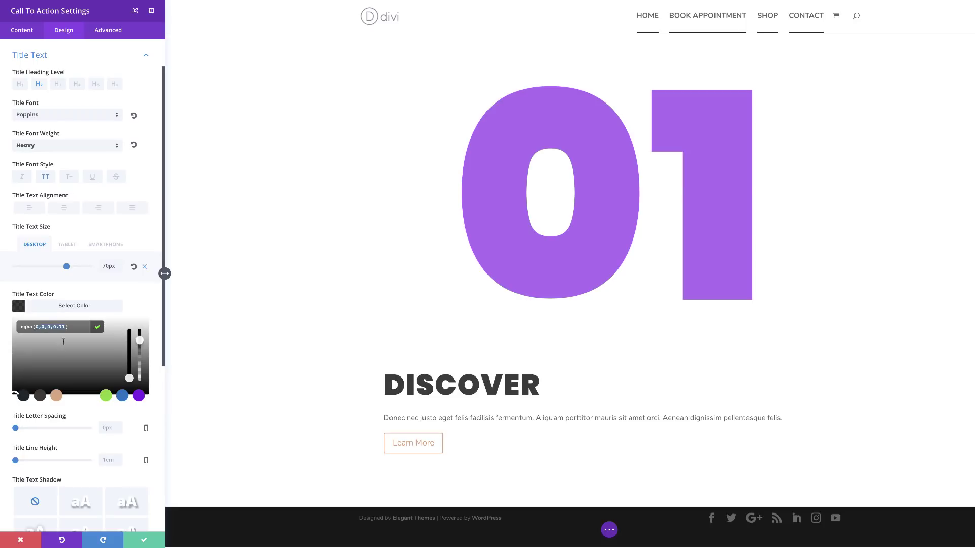
type("0,0,0,0.62")
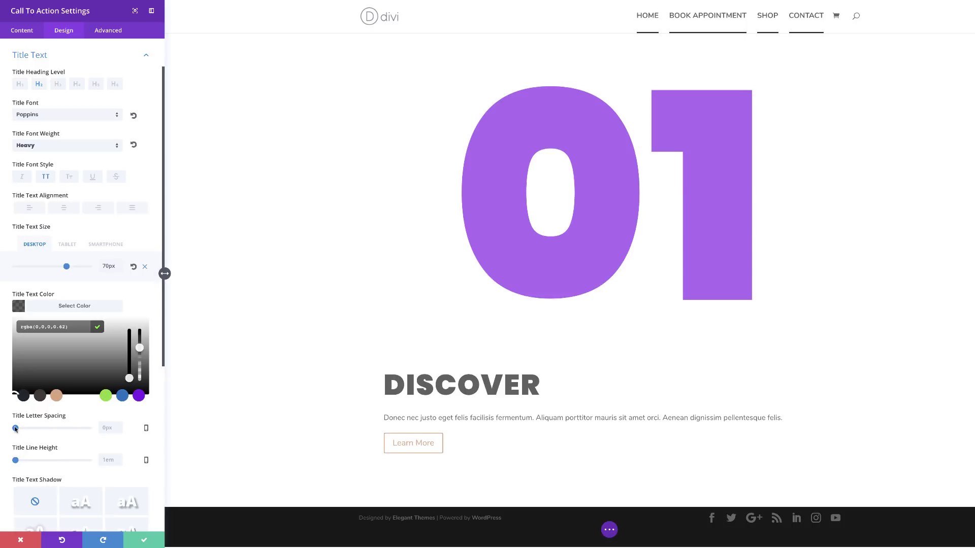
left_click_drag(15, 428, 17, 431)
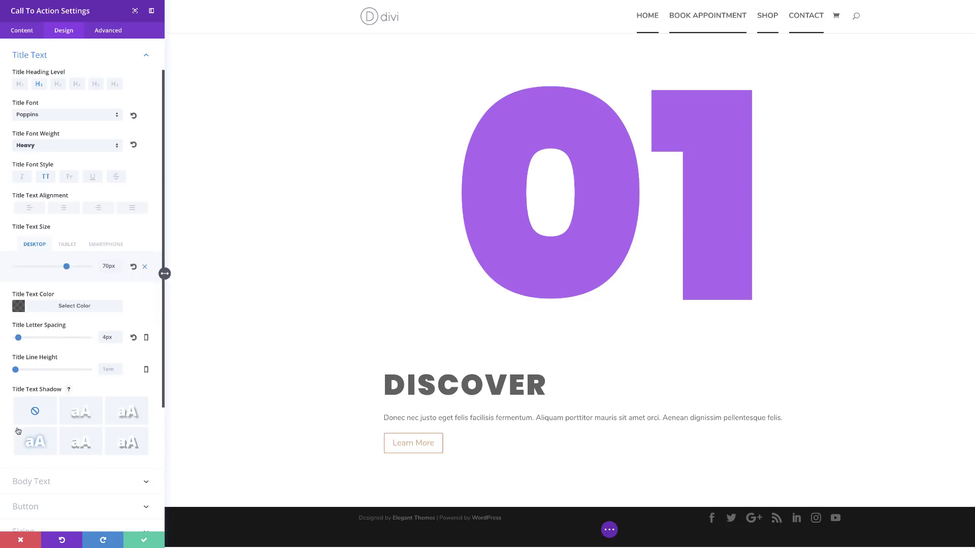
Step: Style the Call To Action body text with the Poppins font in Light weight
scroll(102, 404, "down", 3)
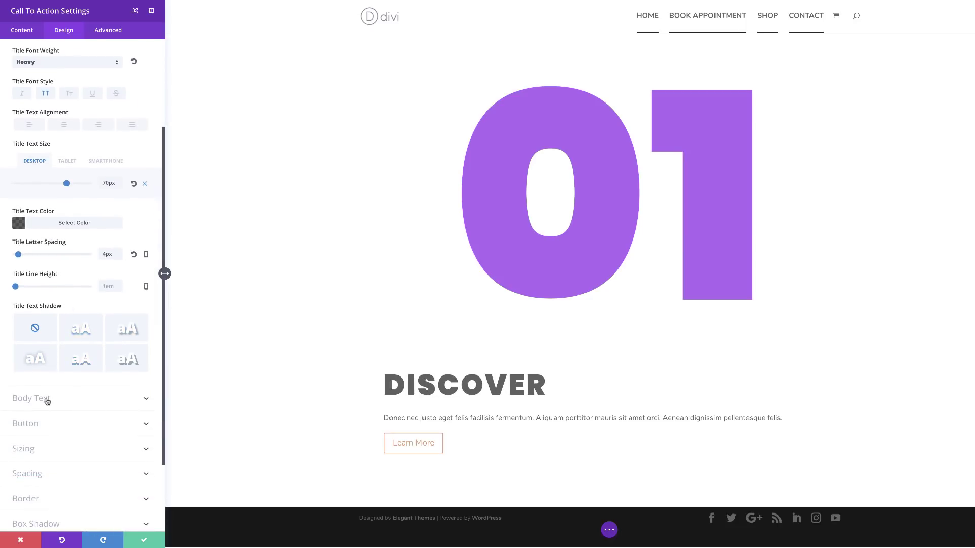
left_click(47, 402)
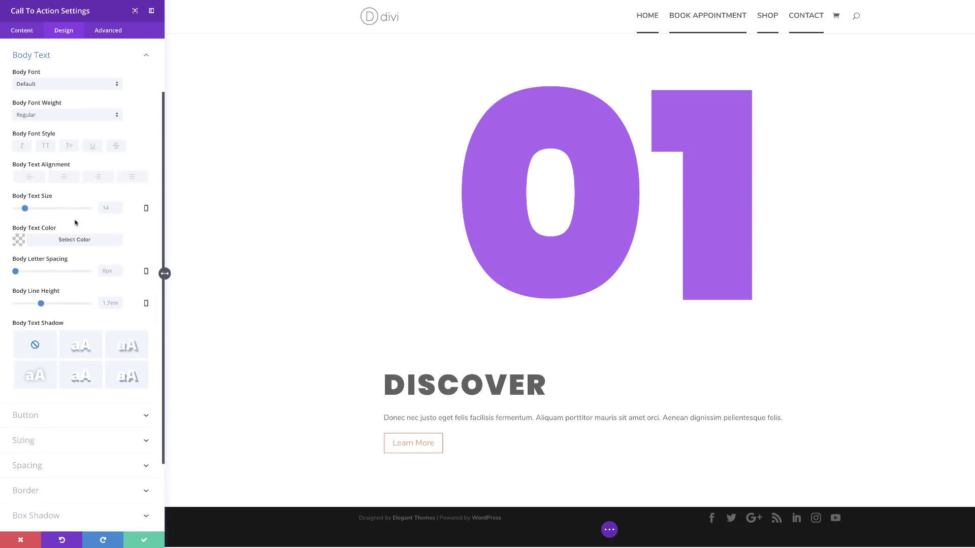
left_click(45, 86)
left_click(51, 147)
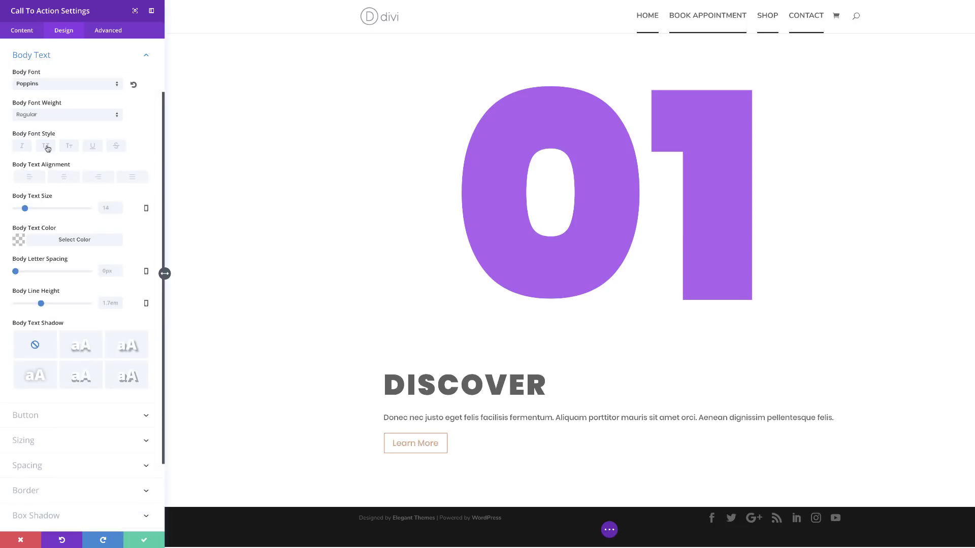
left_click(48, 116)
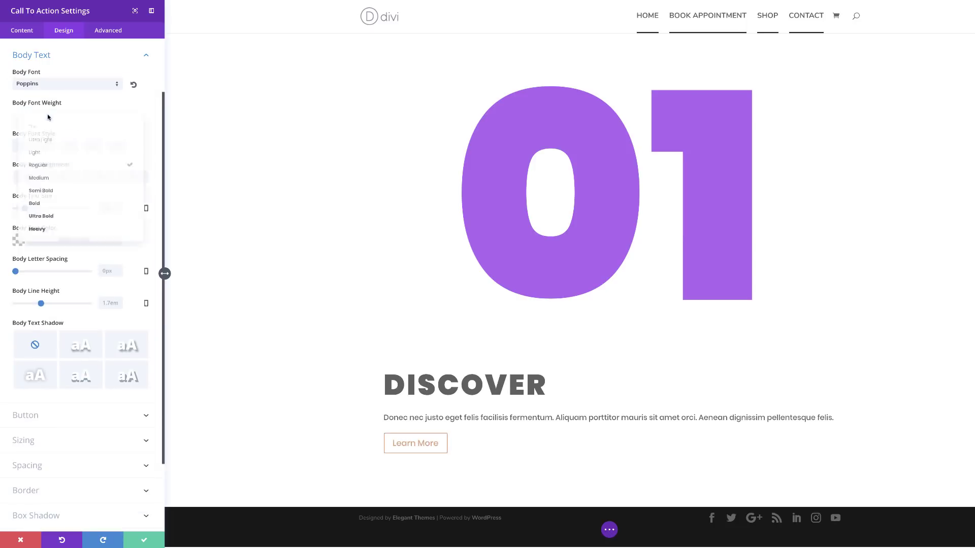
left_click(57, 154)
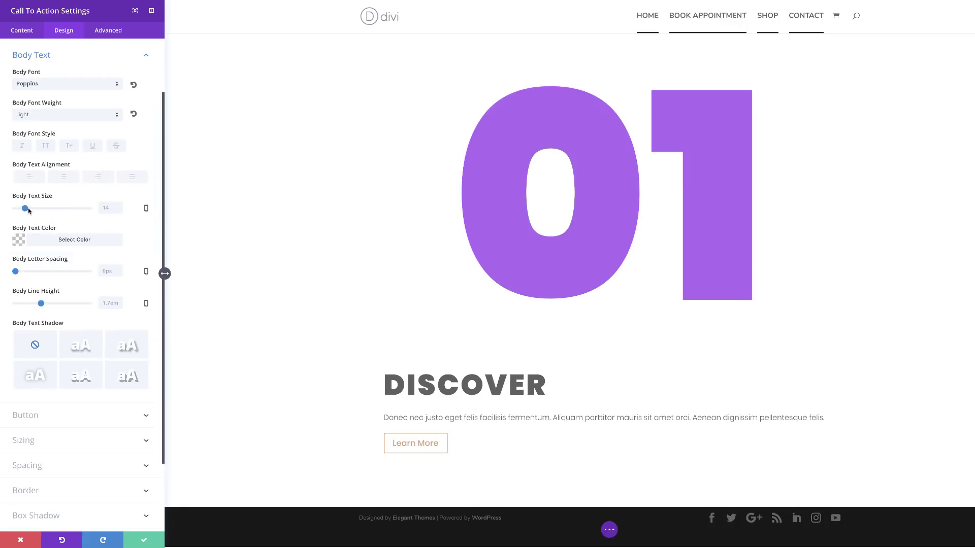
Step: Set the body text size to 32px on desktop and 24px on both tablet and smartphone
left_click(122, 209)
type("32")
left_click(146, 209)
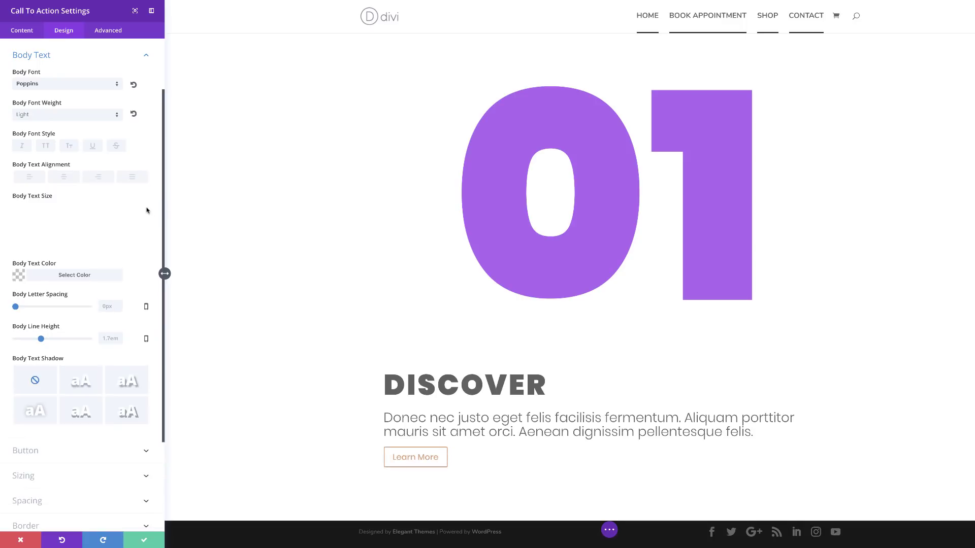
left_click(68, 216)
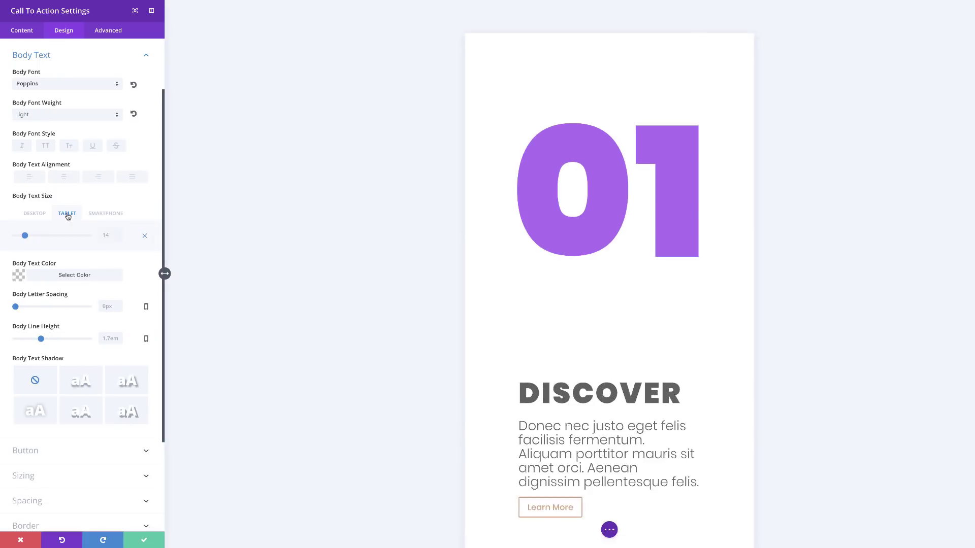
left_click(110, 235)
type("24")
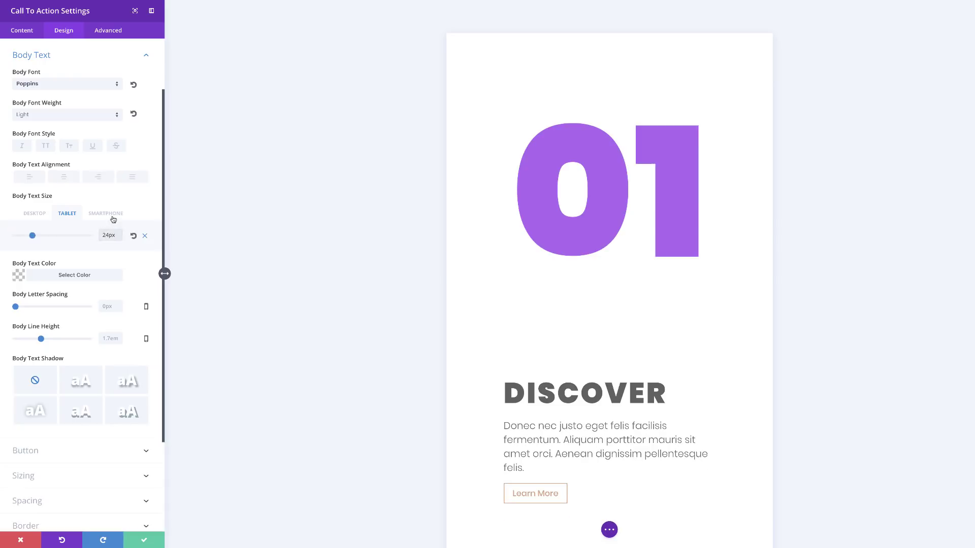
left_click(106, 214)
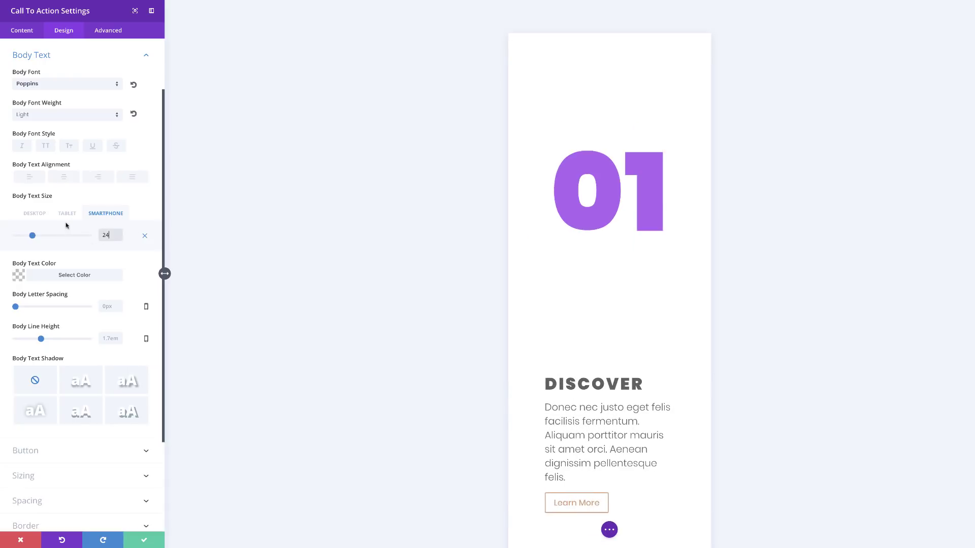
left_click(36, 214)
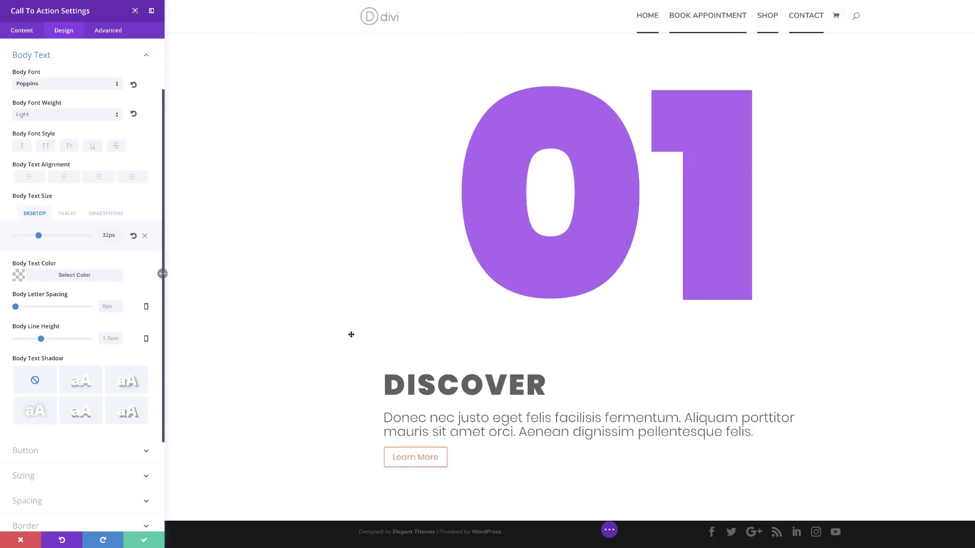
Step: Set the body text line height to 1.3em and the body text color to #333333
scroll(344, 335, "down", 1)
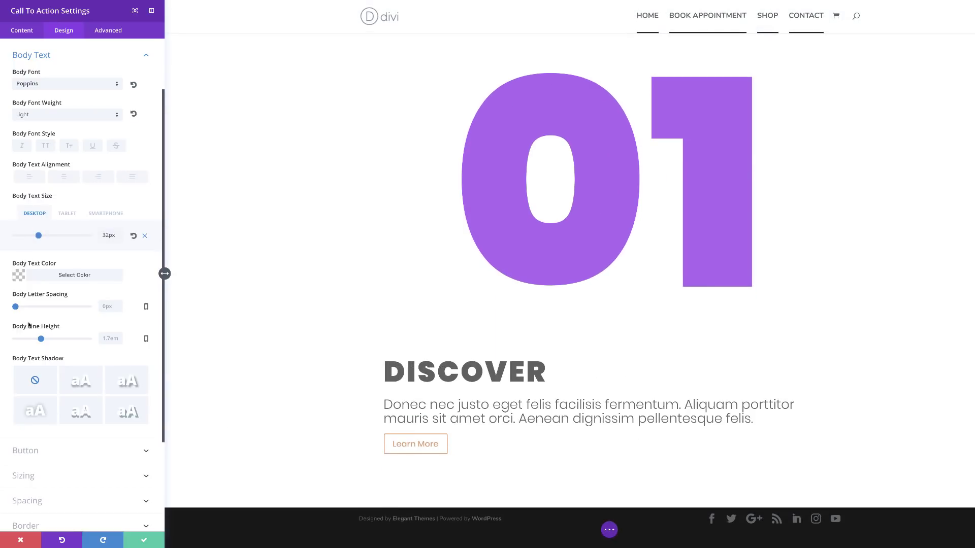
left_click_drag(41, 339, 28, 342)
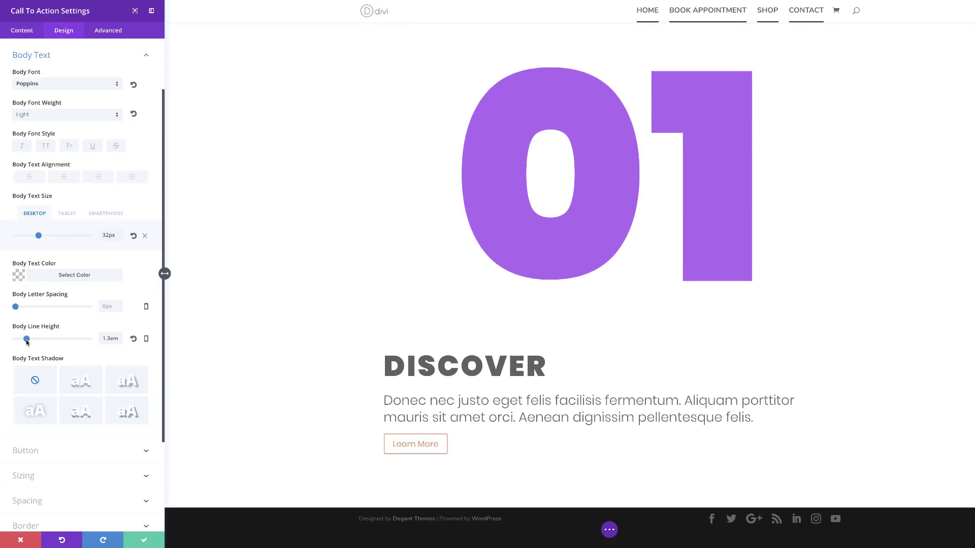
left_click(19, 276)
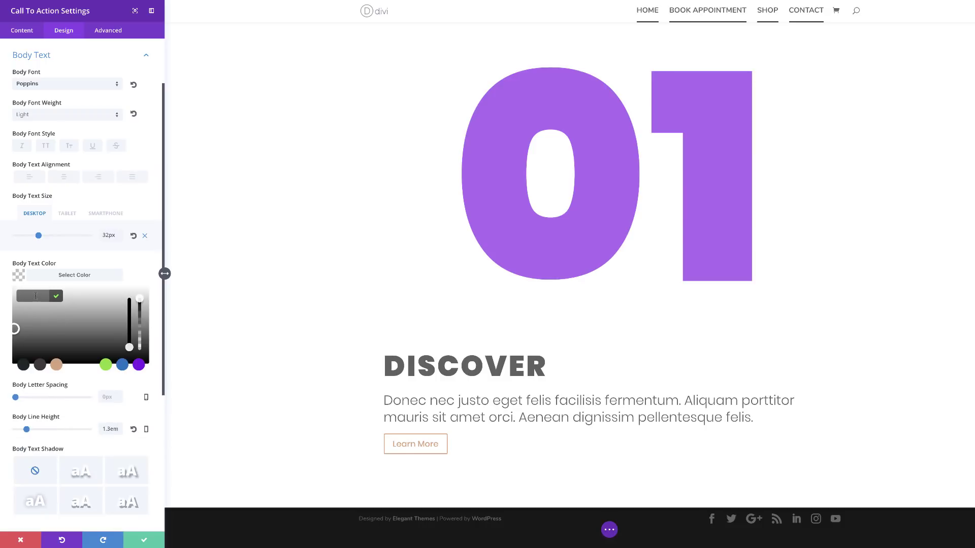
type("333333")
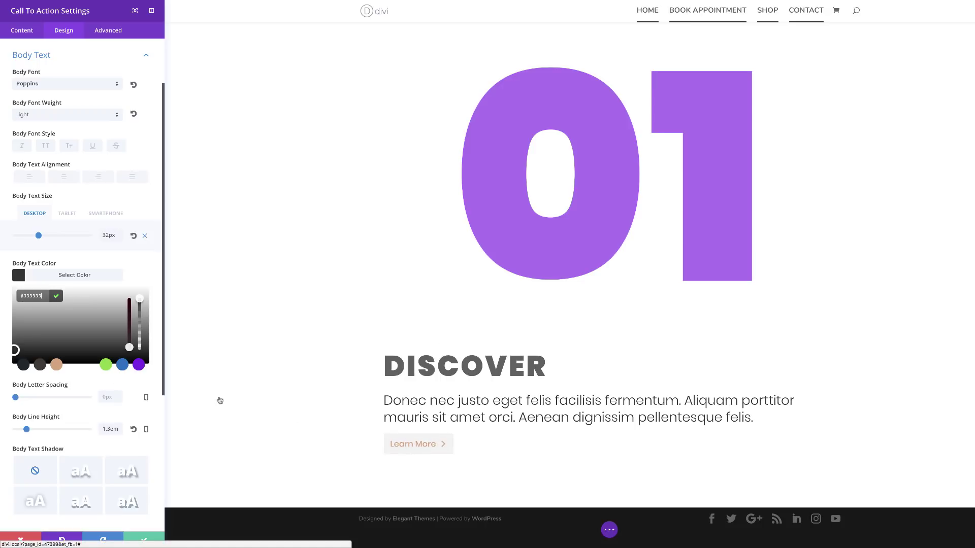
Step: Enable custom styles for the Call To Action button and set its text color to purple #8300e9
scroll(113, 391, "down", 5)
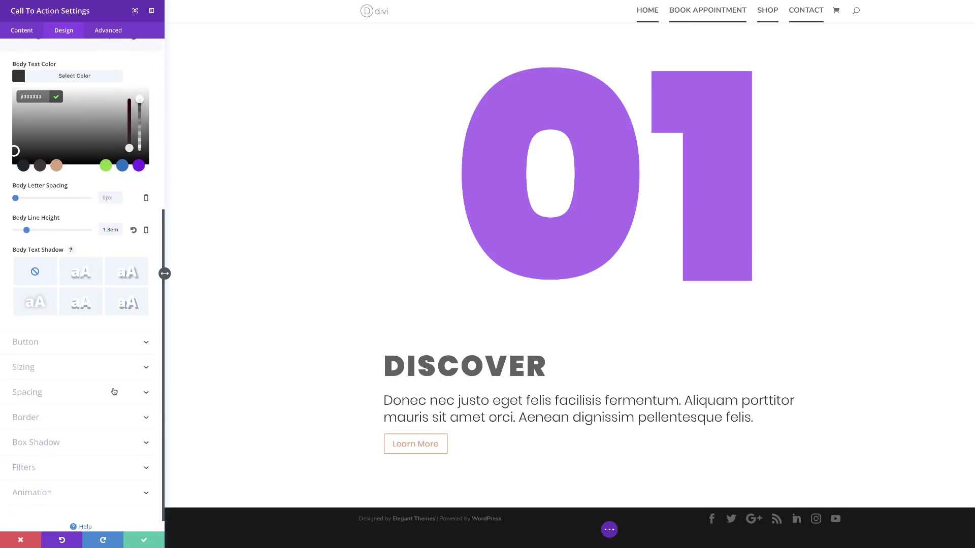
left_click(60, 330)
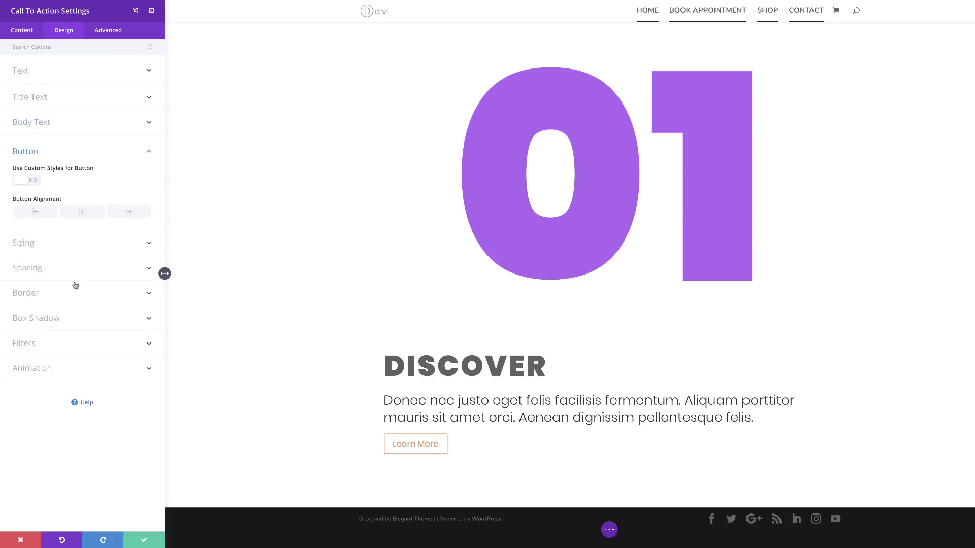
left_click(35, 181)
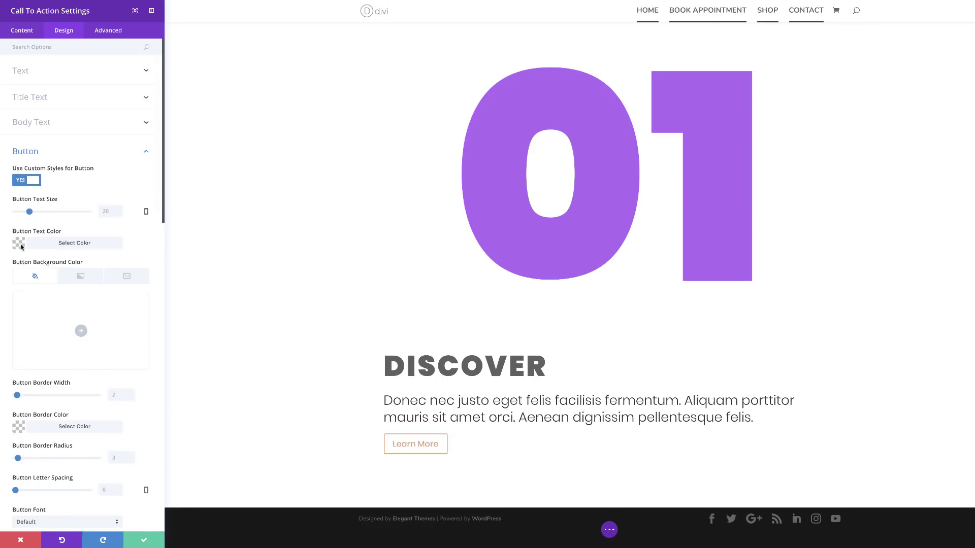
left_click(51, 247)
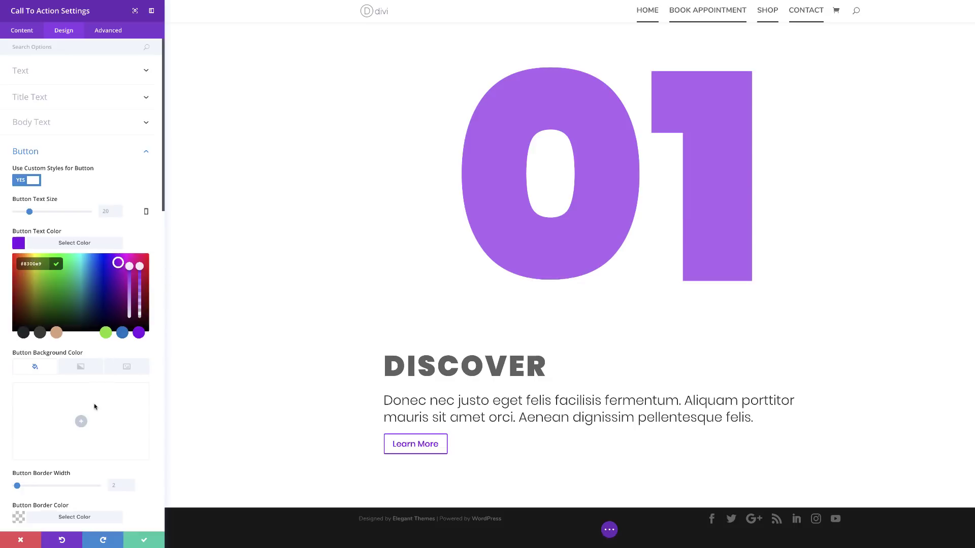
Step: Set the Call To Action button's background color to translucent white, rgba(255,255,255,0.85)
scroll(84, 412, "down", 1)
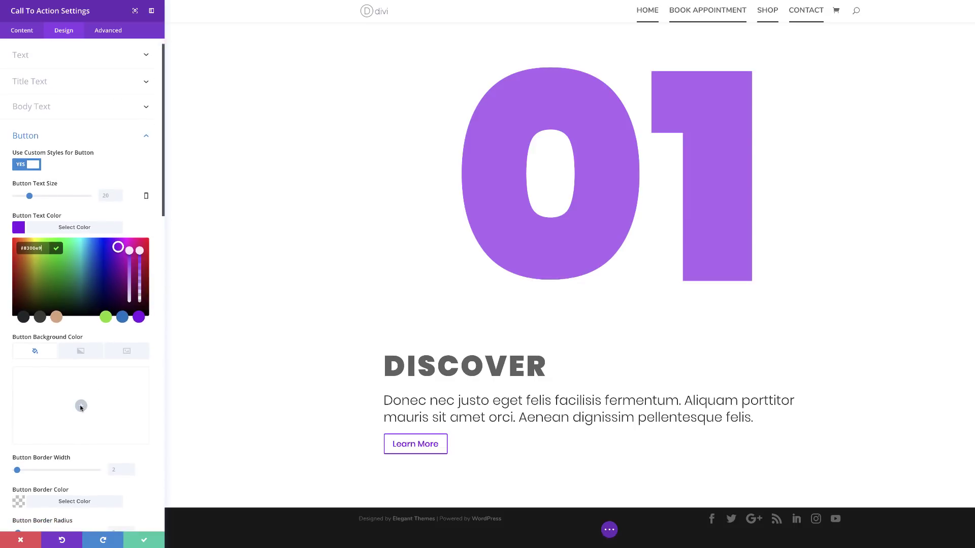
left_click(80, 405)
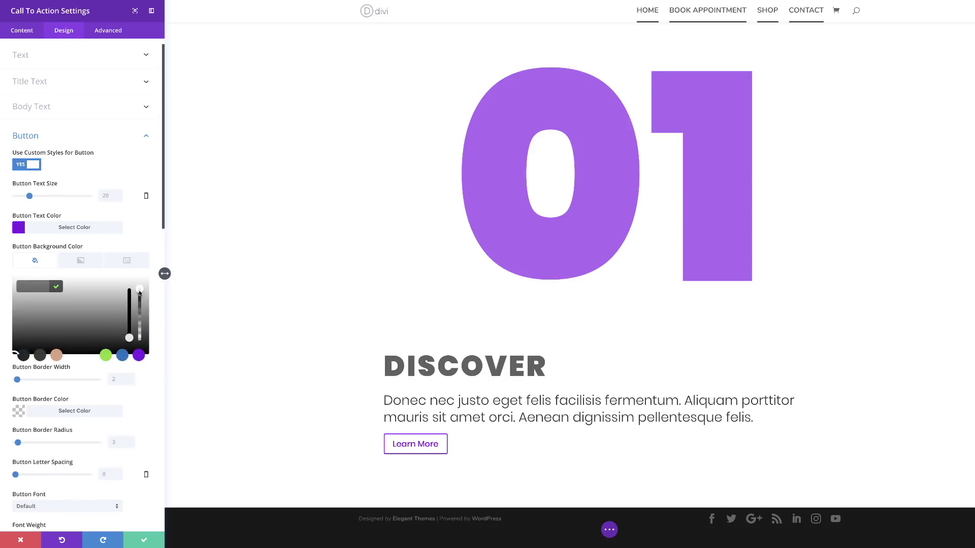
left_click_drag(140, 293, 94, 297)
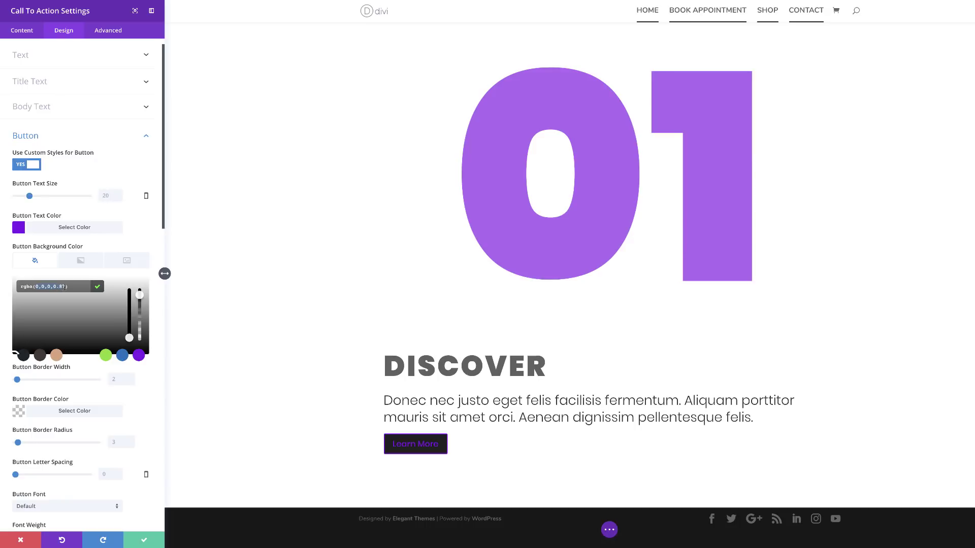
type("255,255,255,0.85")
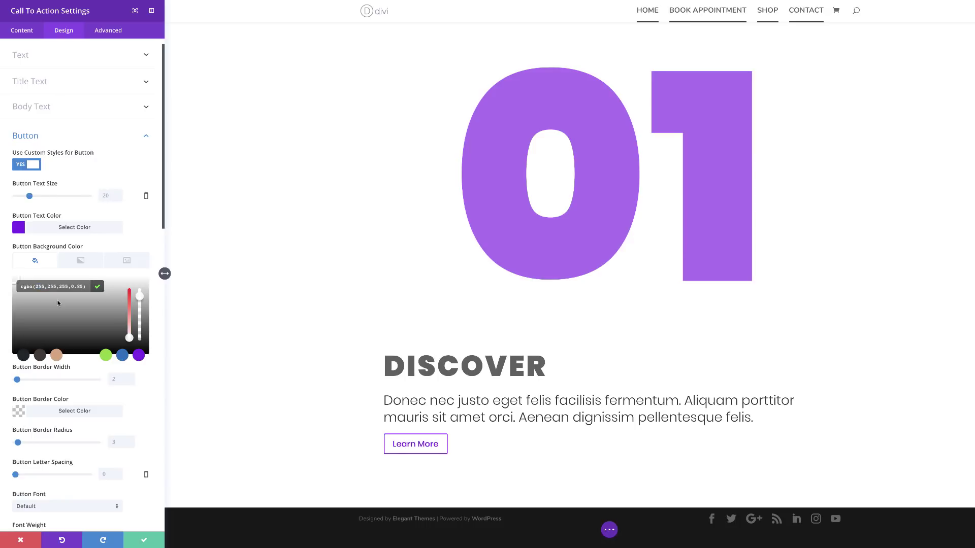
Step: Give the Call To Action module a custom margin of -600px top and 40% bottom, and save the module
scroll(157, 399, "down", 5)
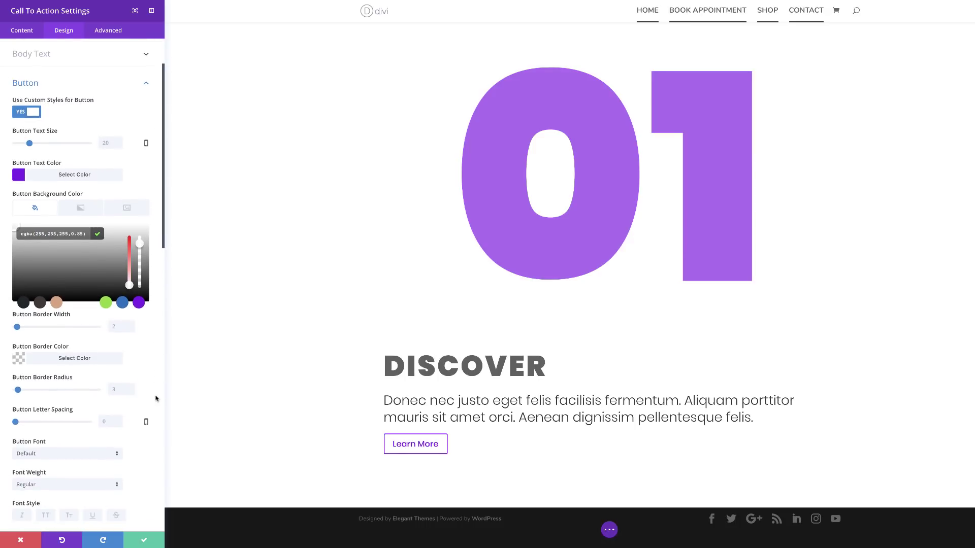
scroll(157, 398, "down", 12)
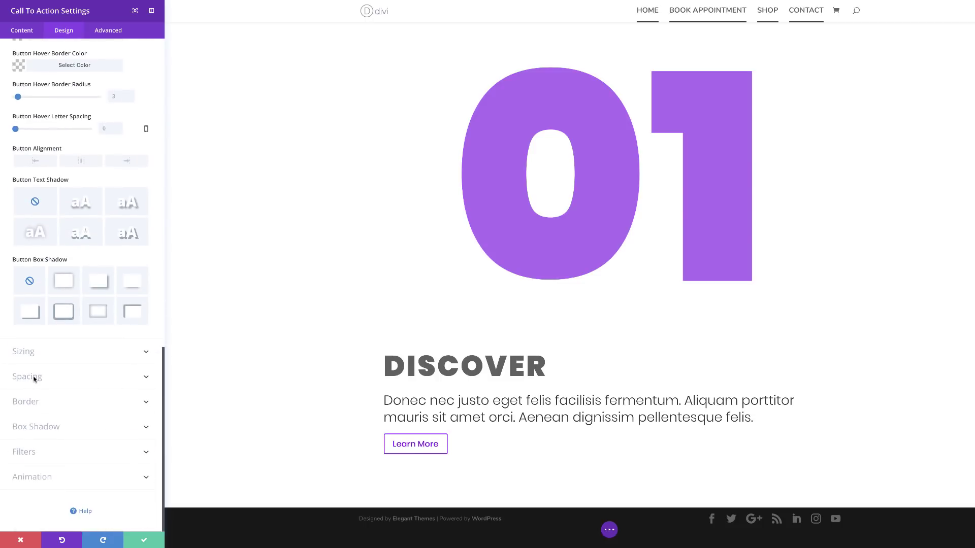
left_click(34, 378)
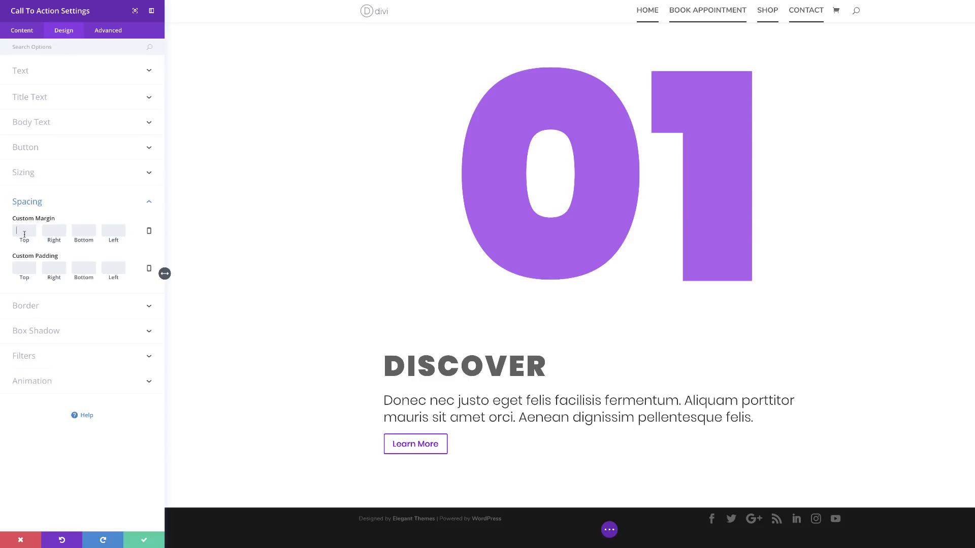
left_click(25, 234)
type("-600px")
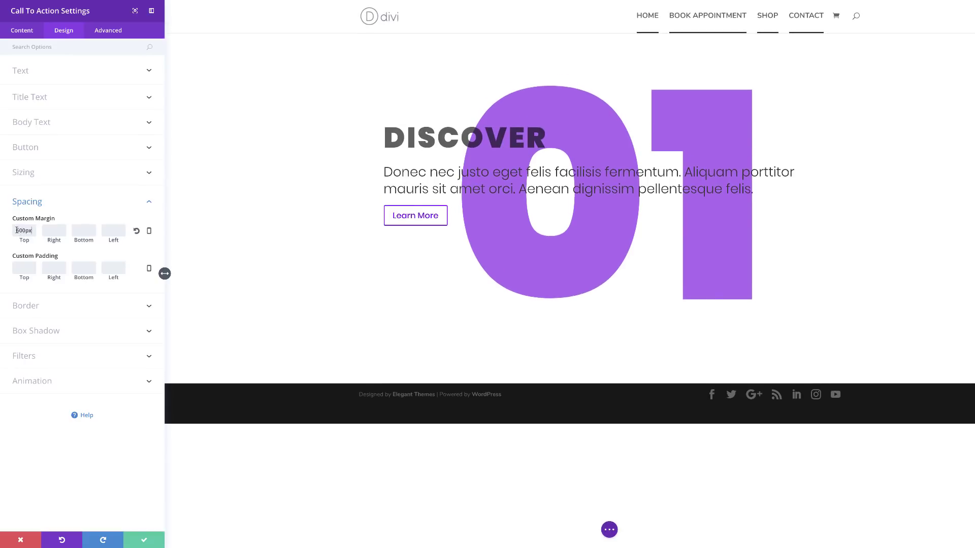
left_click(83, 232)
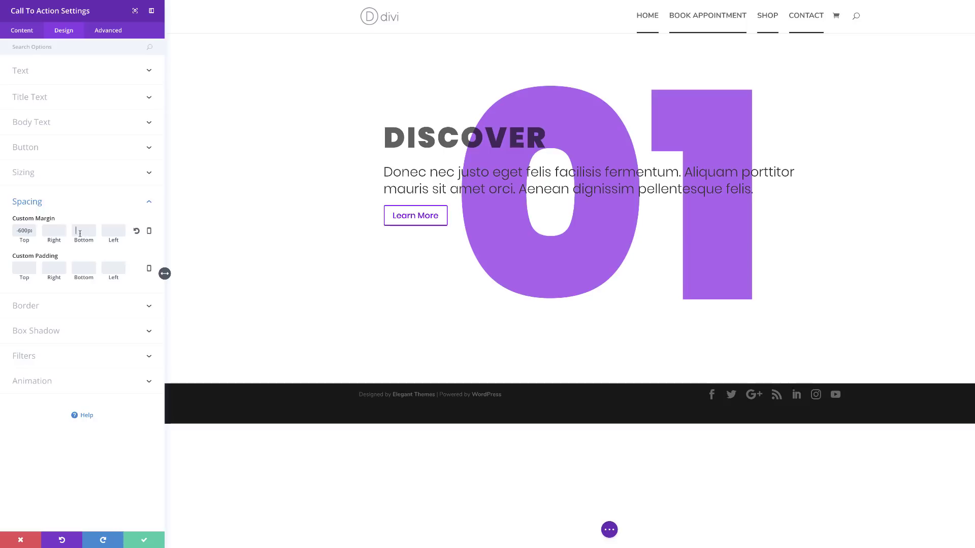
type("40%")
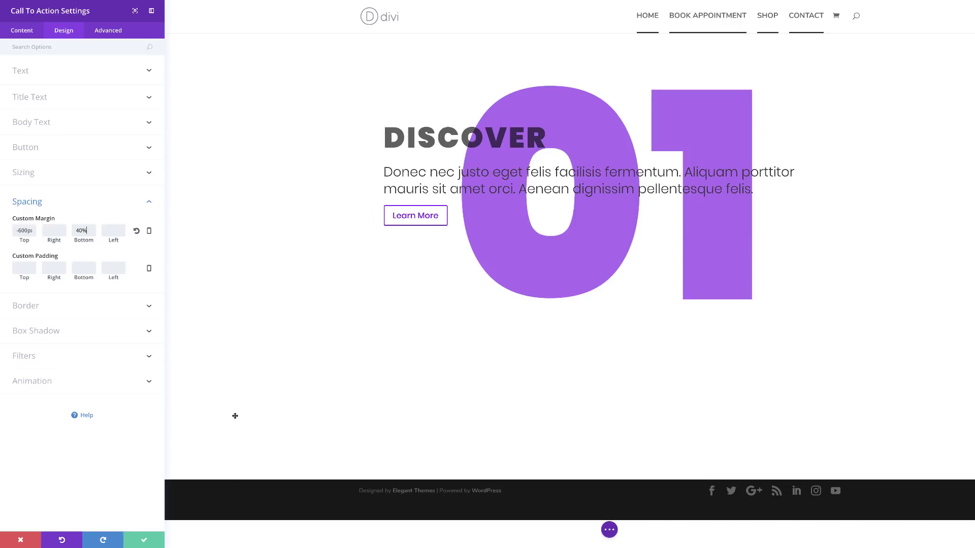
left_click(144, 542)
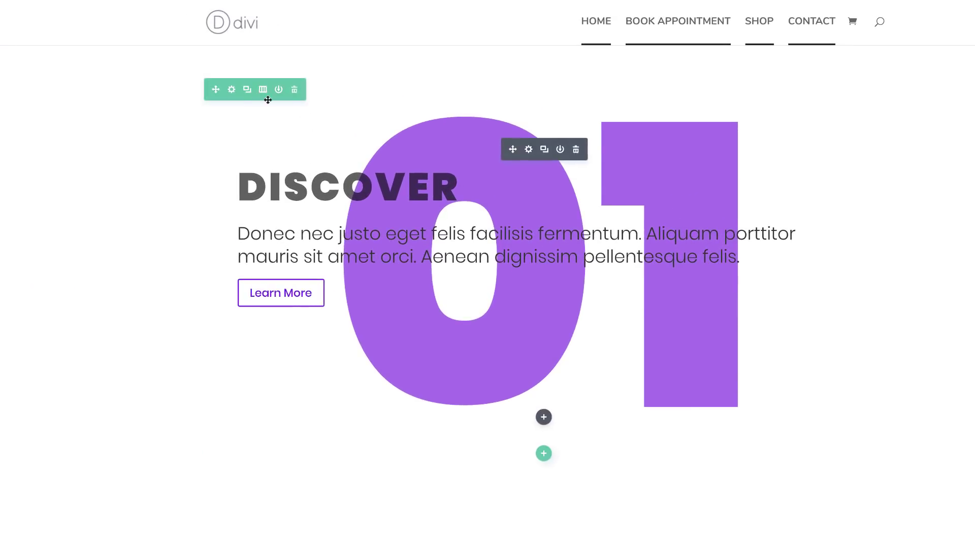
Step: Set the surfer-on-a-wave photo from the media library as the row's Column 1 background image
left_click(232, 89)
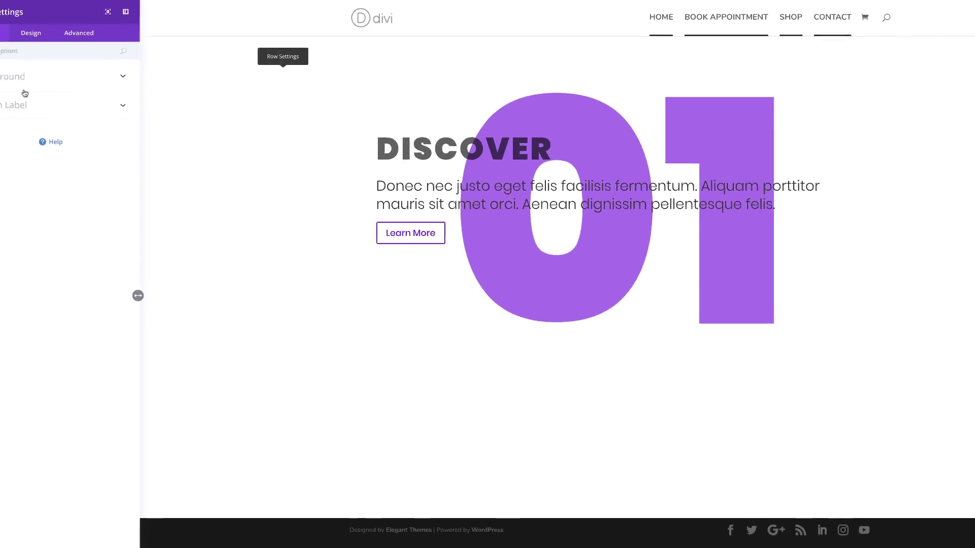
left_click(23, 79)
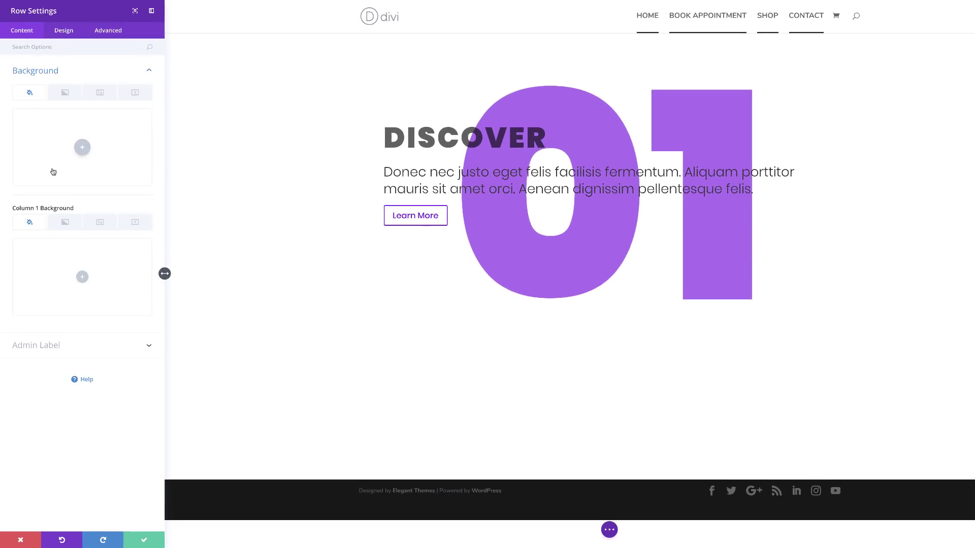
left_click(83, 278)
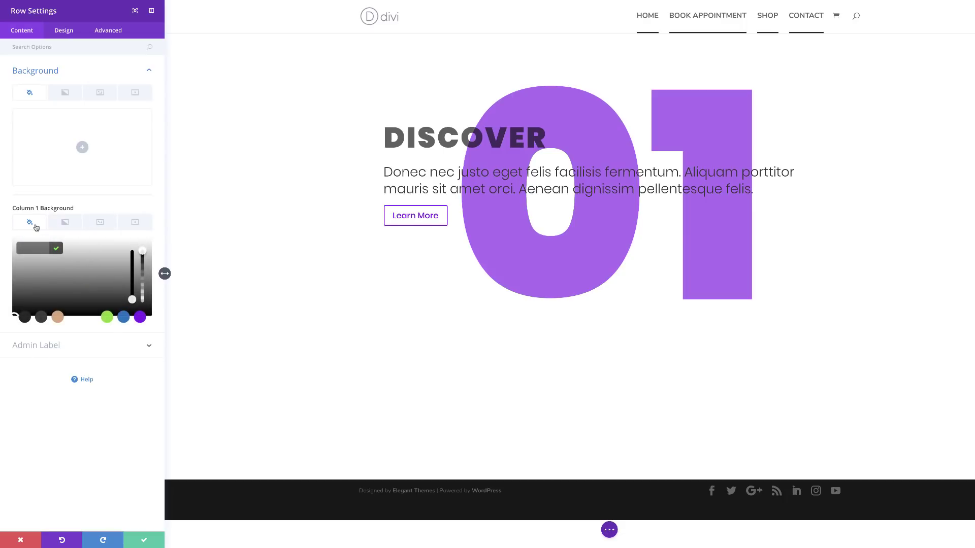
left_click(102, 223)
left_click(81, 279)
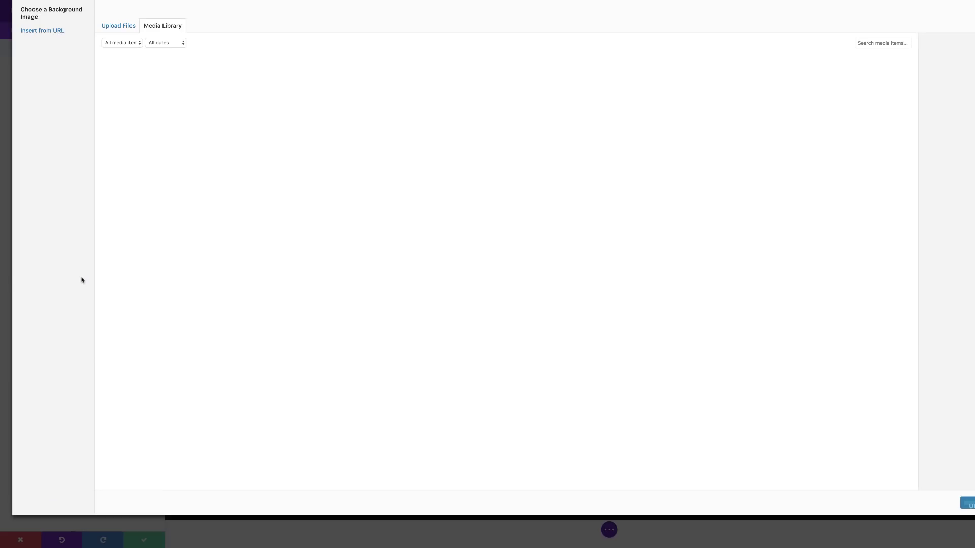
left_click(139, 93)
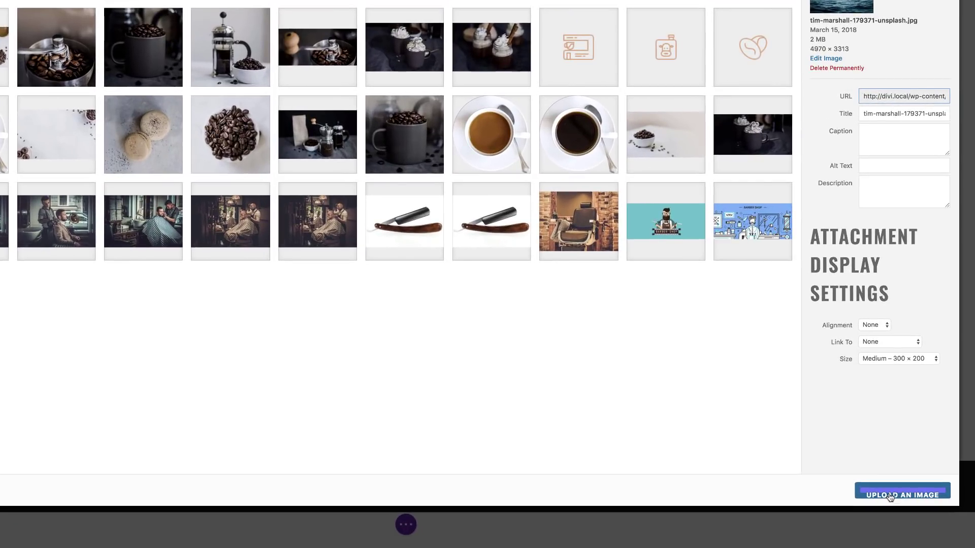
left_click(890, 497)
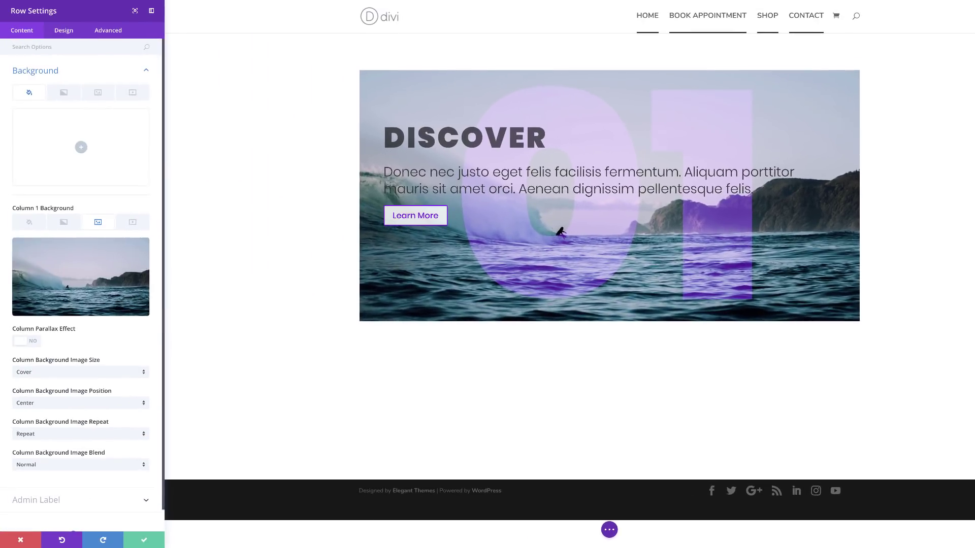
Step: Make the row fullwidth and enable a custom gutter width of 1
left_click(64, 31)
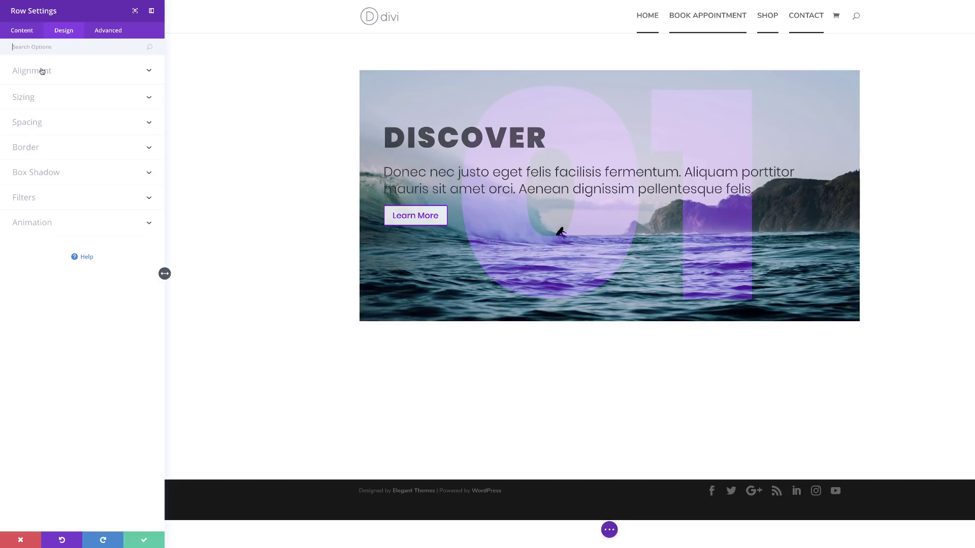
left_click(32, 98)
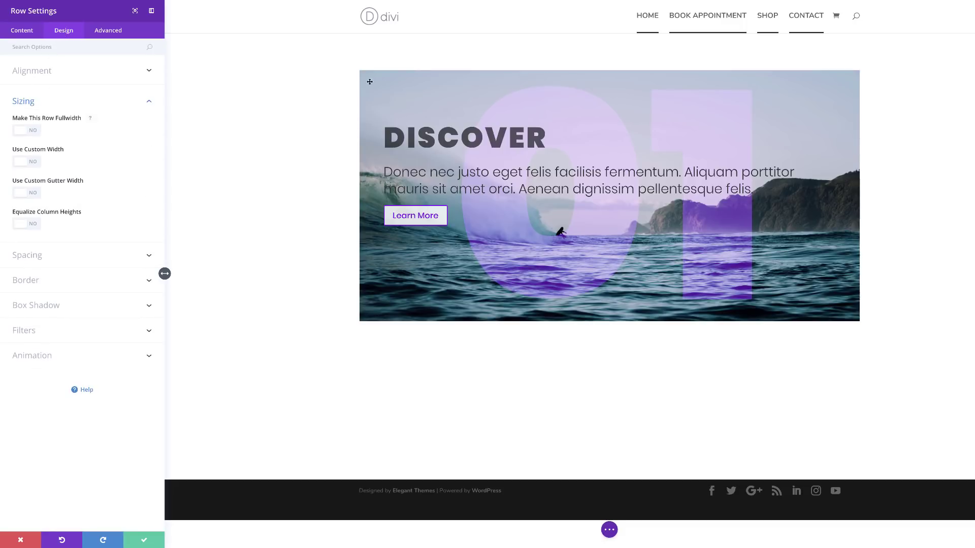
left_click(35, 132)
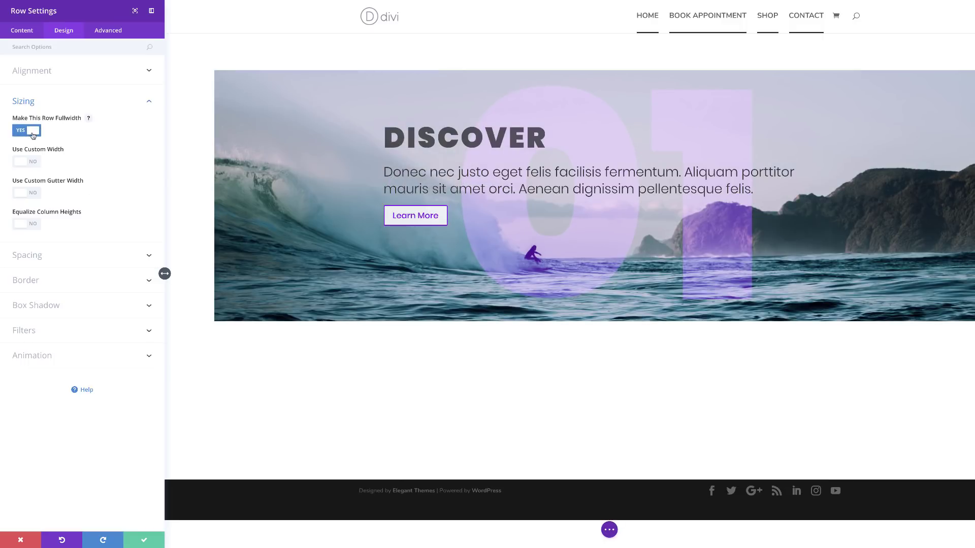
left_click(36, 194)
left_click_drag(71, 225, 16, 228)
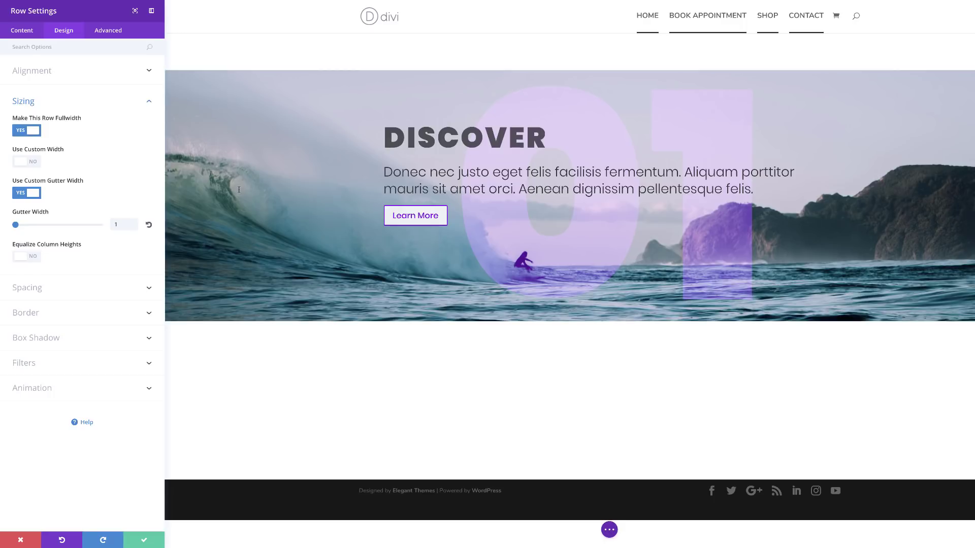
Step: Set the row's custom padding to 10% top and 7% bottom
left_click(39, 289)
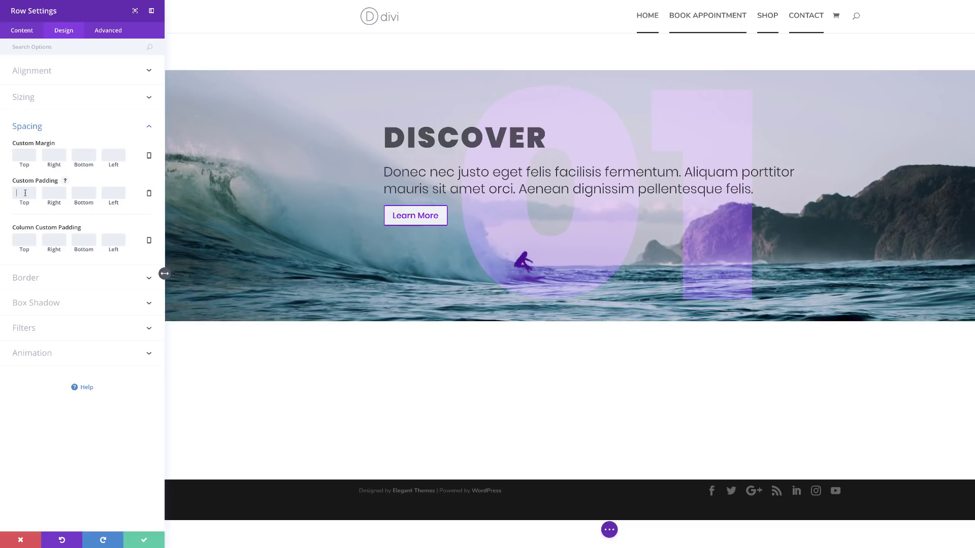
type("10%")
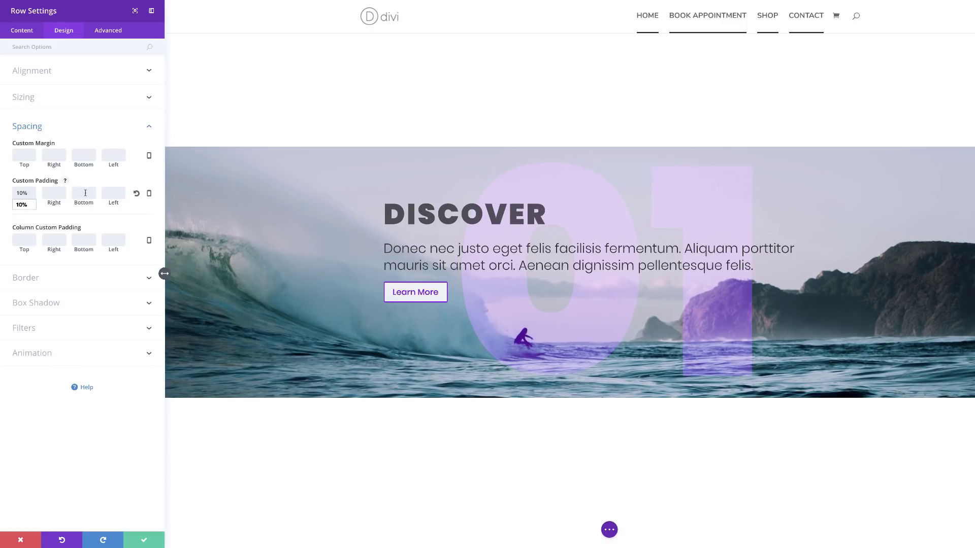
left_click(85, 193)
type("7%")
Step: Add a 1px solid white border to the row and save the row settings
left_click(33, 278)
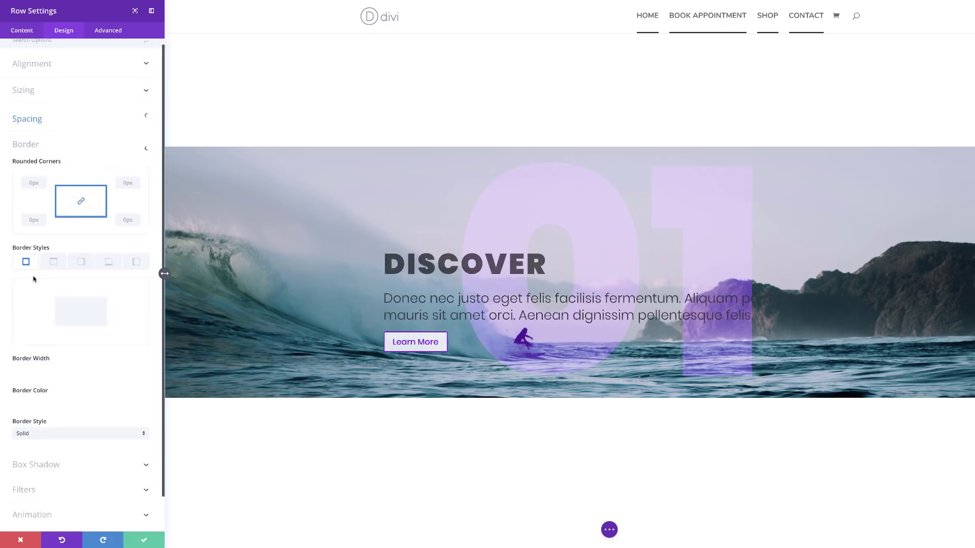
scroll(51, 213, "down", 1)
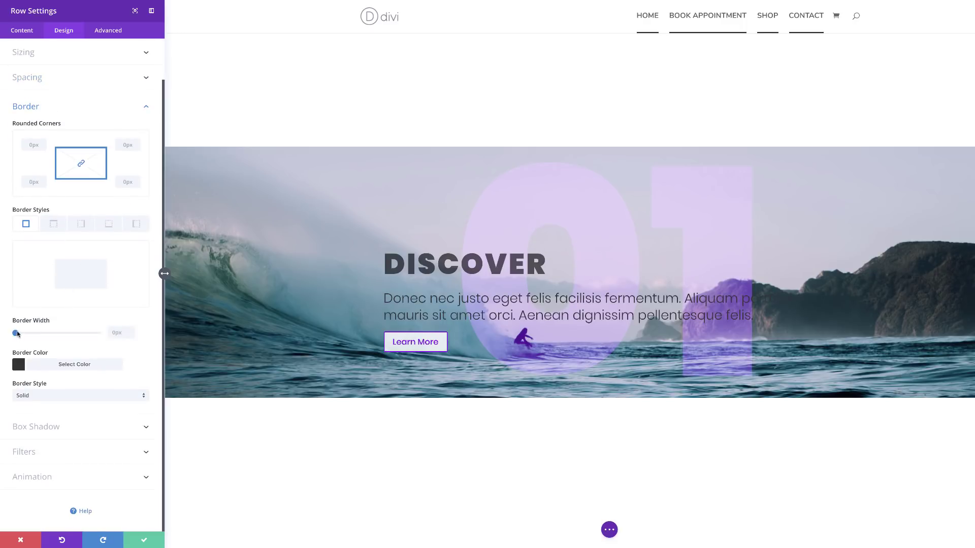
left_click_drag(16, 335, 18, 334)
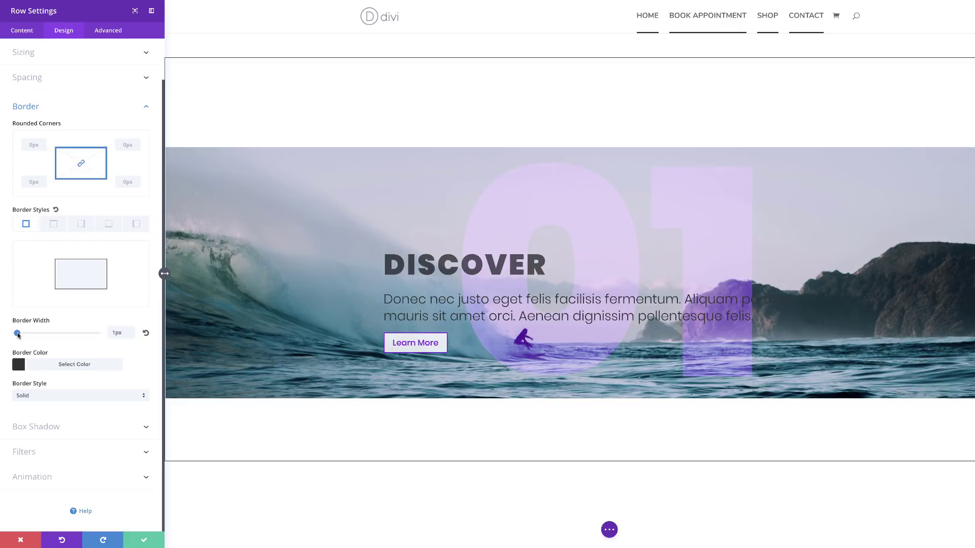
left_click(20, 366)
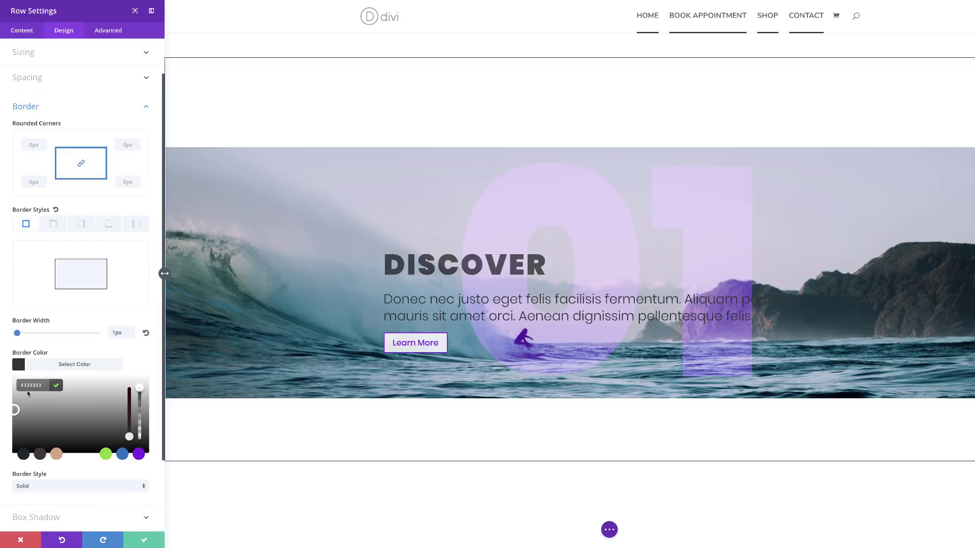
left_click_drag(19, 405, 10, 363)
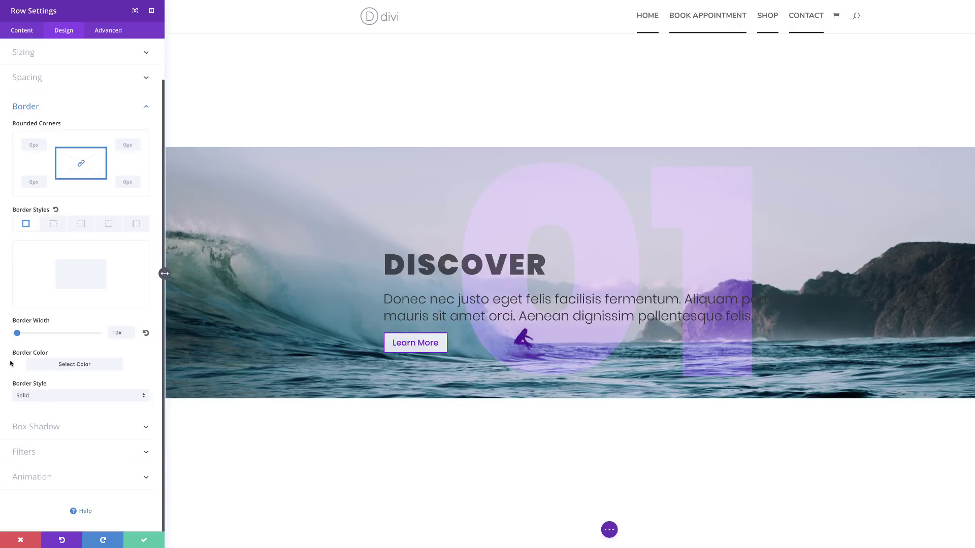
left_click(143, 539)
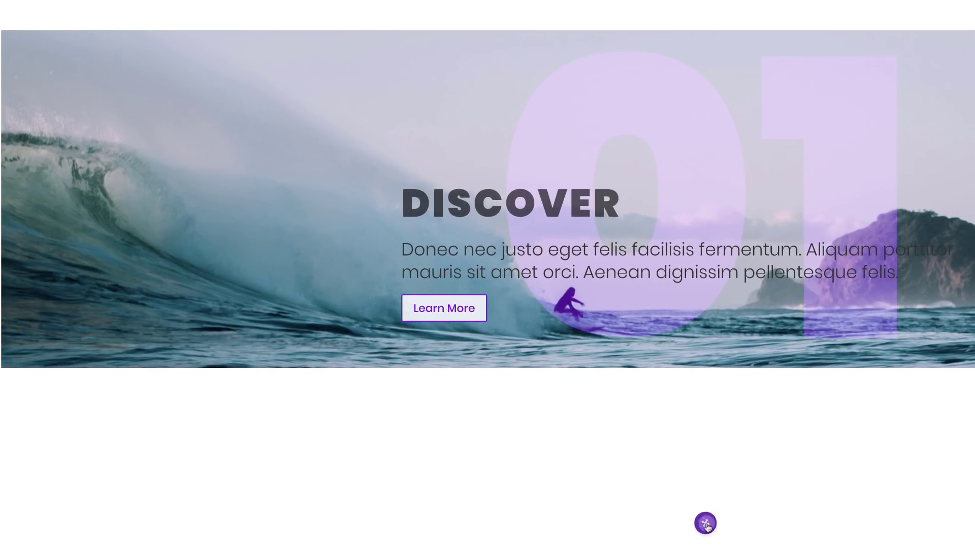
Step: Customize the builder settings toolbar to include the grid, click and hover interaction modes, and close the builder settings
left_click(705, 525)
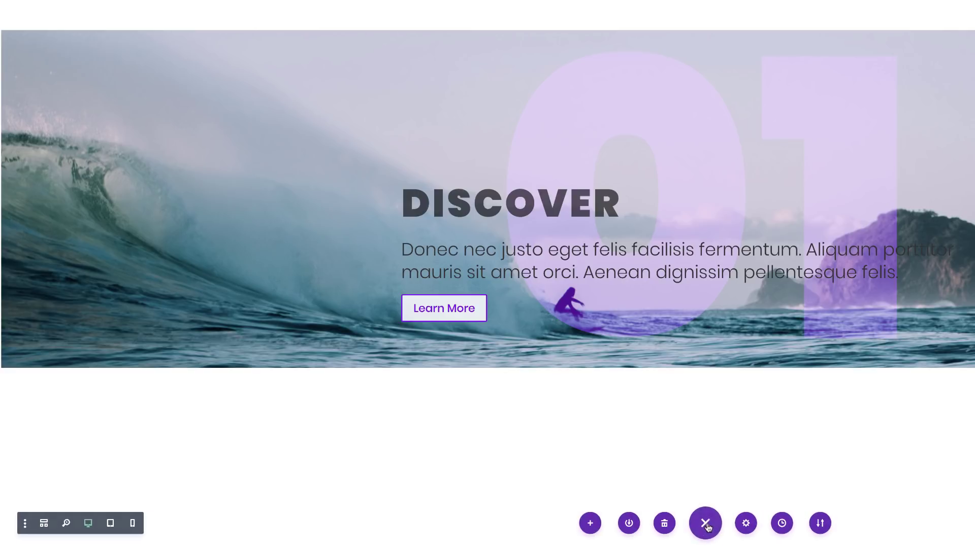
left_click(24, 524)
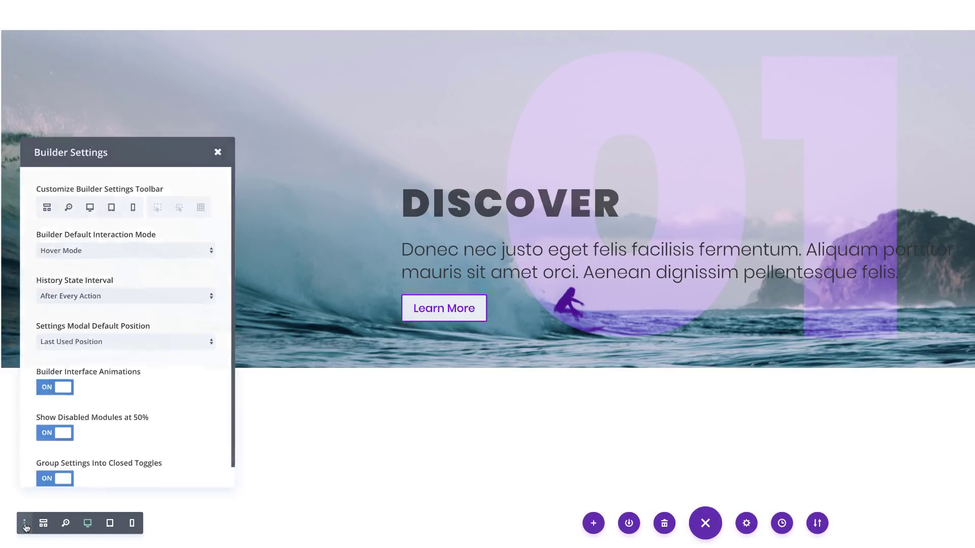
left_click(203, 206)
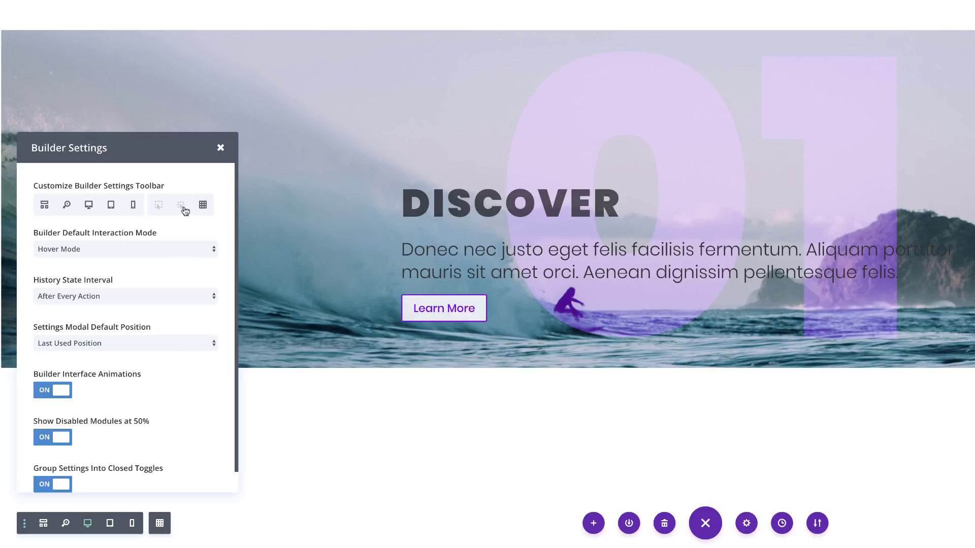
left_click(180, 205)
left_click(159, 206)
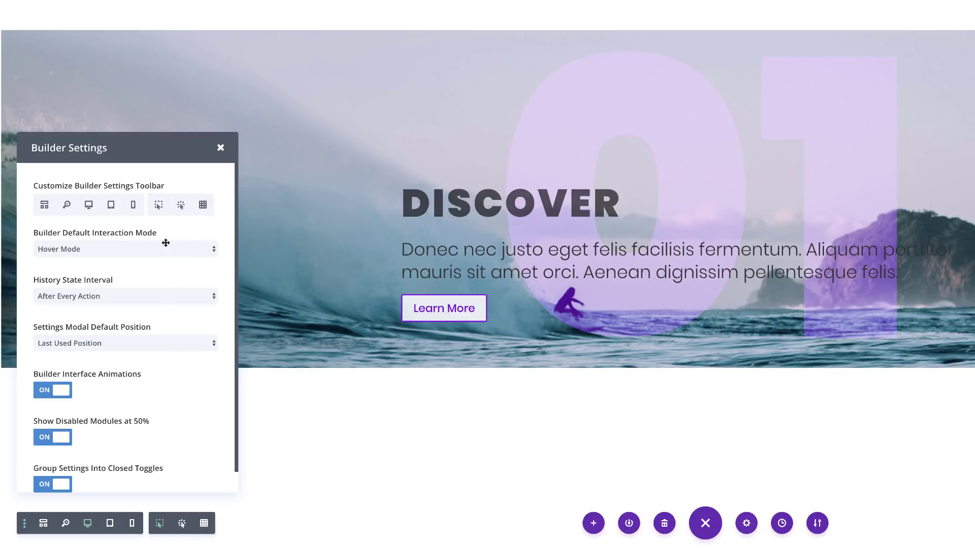
left_click(220, 148)
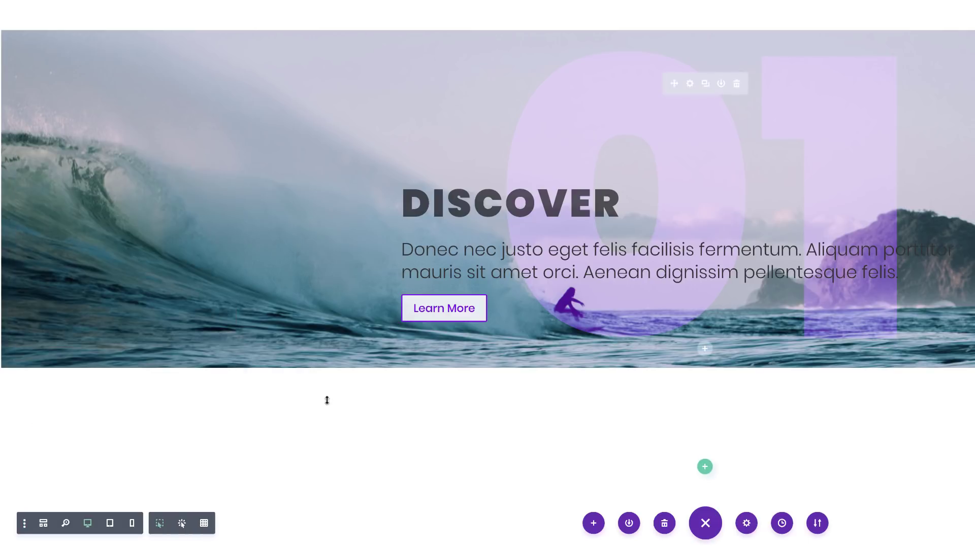
scroll(268, 369, "down", 3)
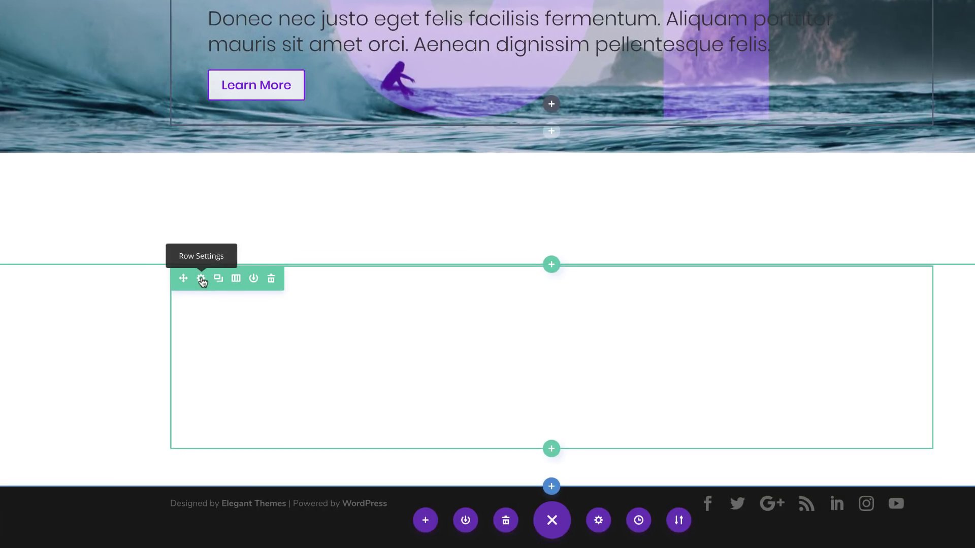
Step: Set the second row's custom padding to 0px top and 0px bottom and save the row settings
left_click(201, 279)
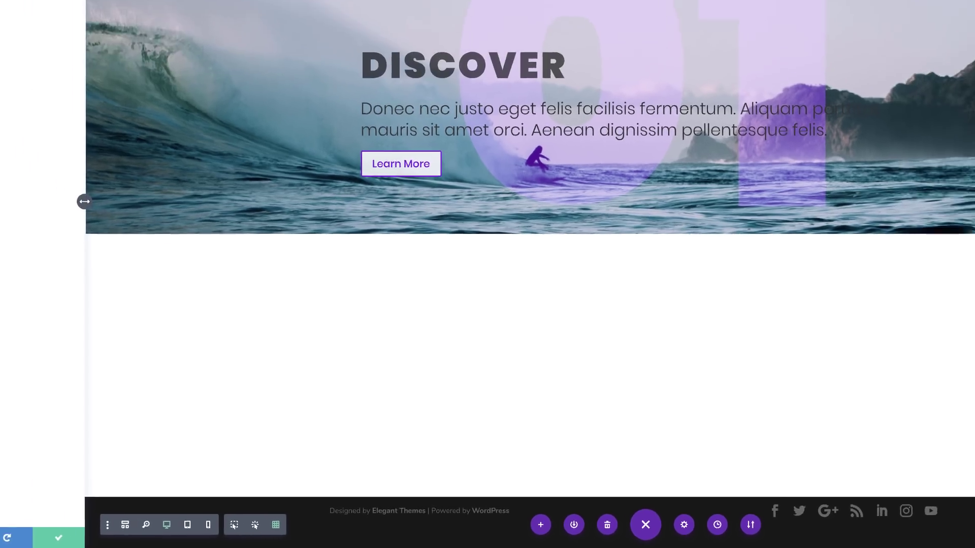
left_click(69, 32)
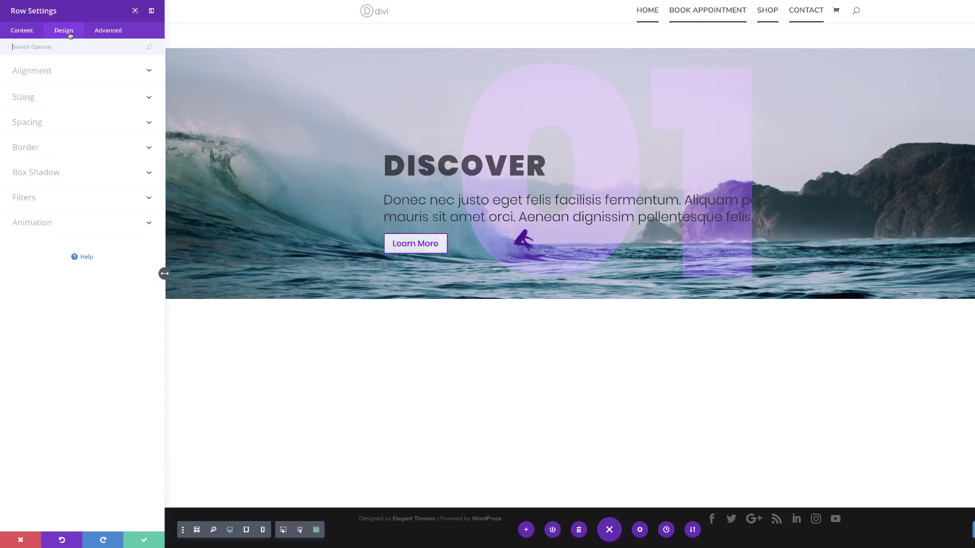
left_click(37, 124)
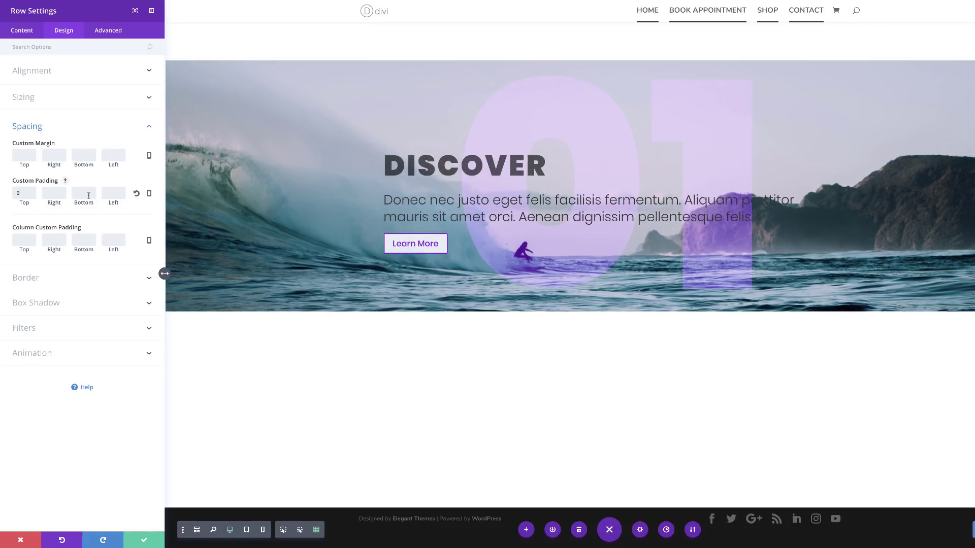
type("0")
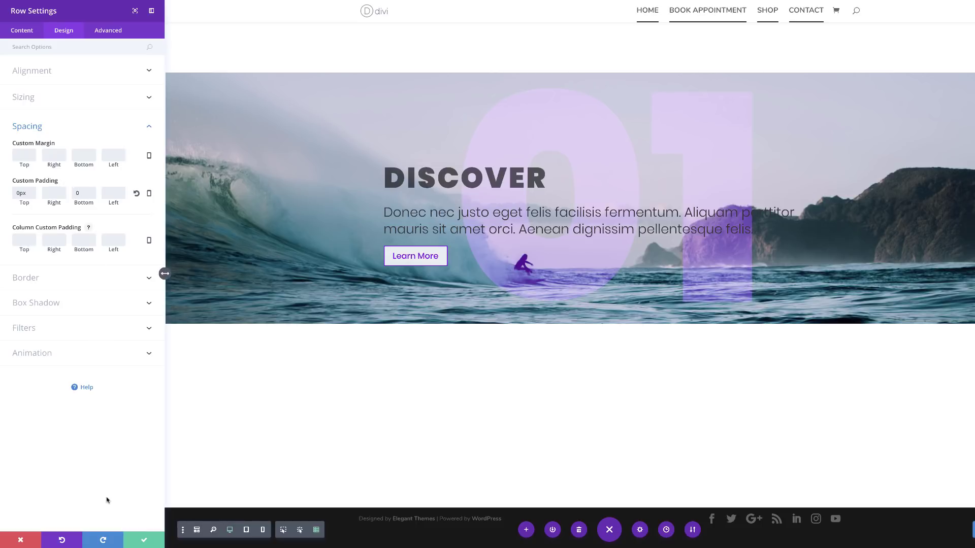
left_click(145, 543)
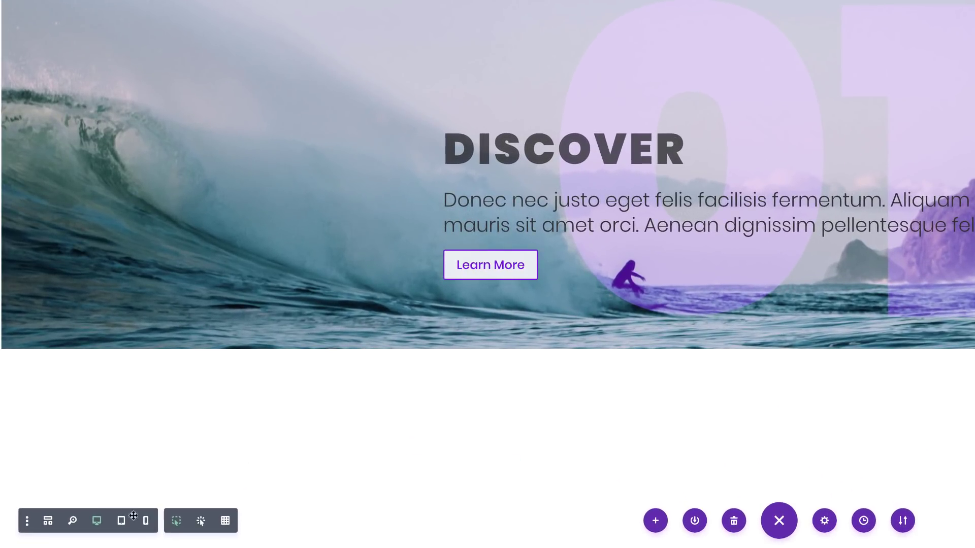
Step: Give the 01 text module a solid white background color and save the module settings
left_click(47, 522)
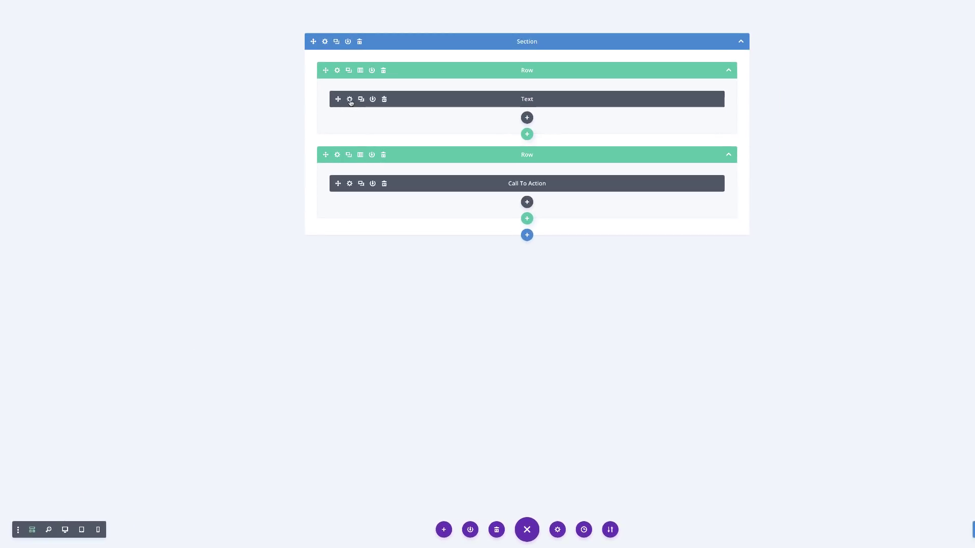
left_click(349, 99)
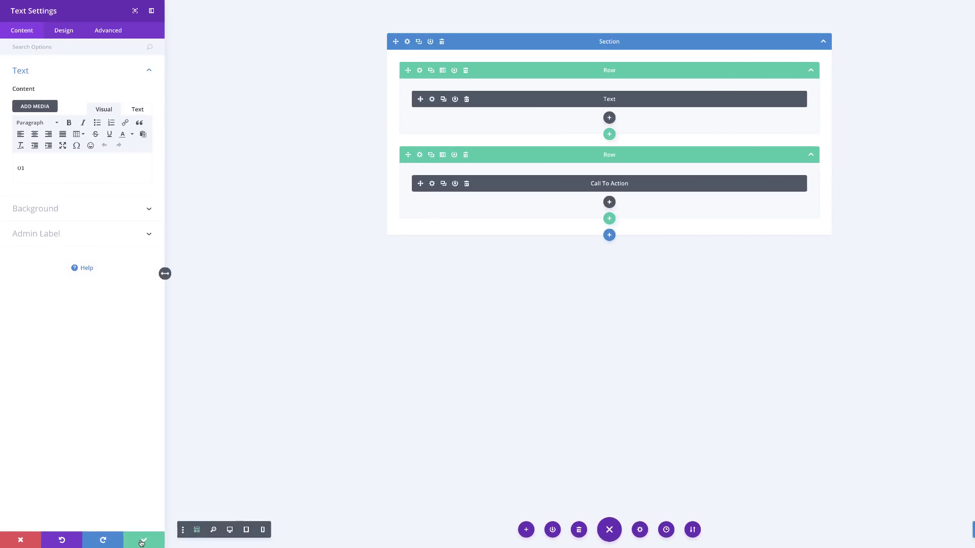
left_click(230, 531)
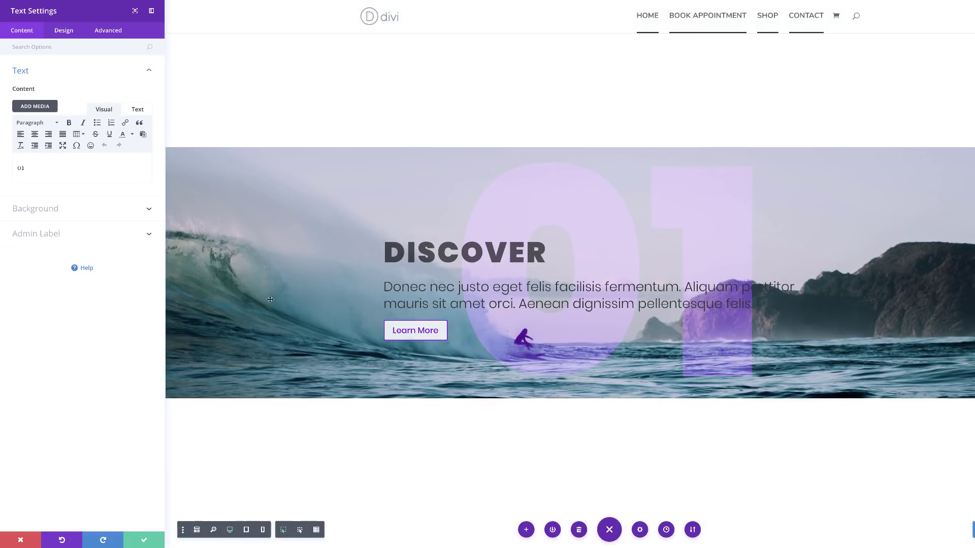
left_click(54, 212)
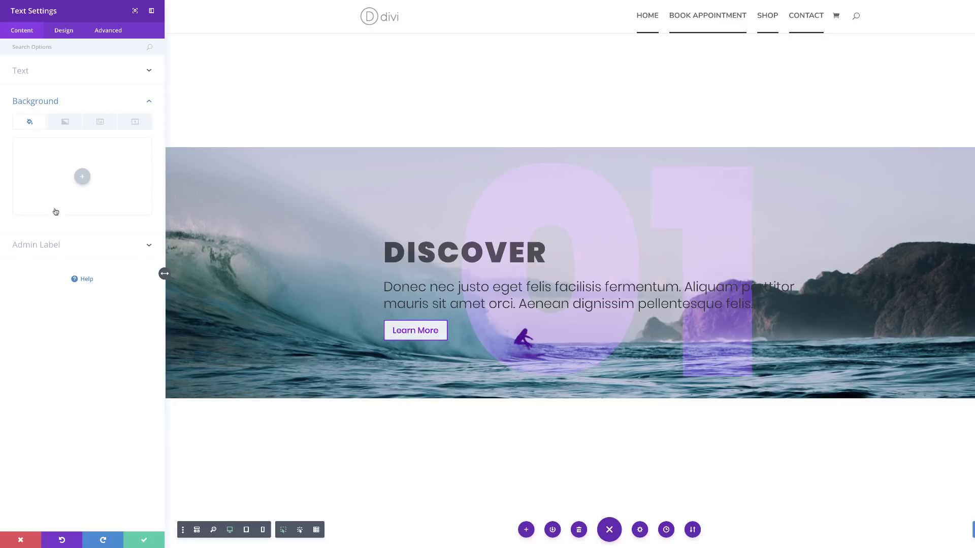
left_click(82, 177)
left_click(84, 169)
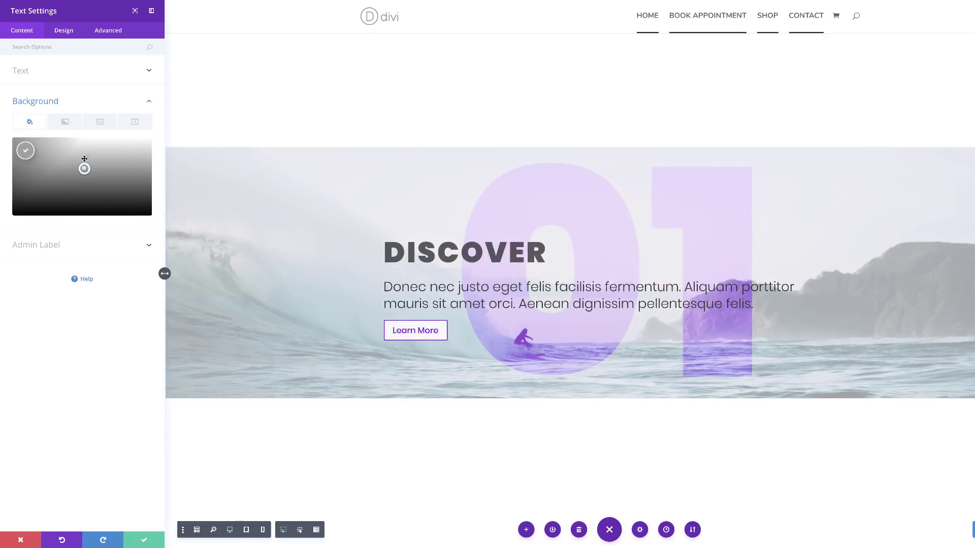
left_click_drag(84, 159, 10, 134)
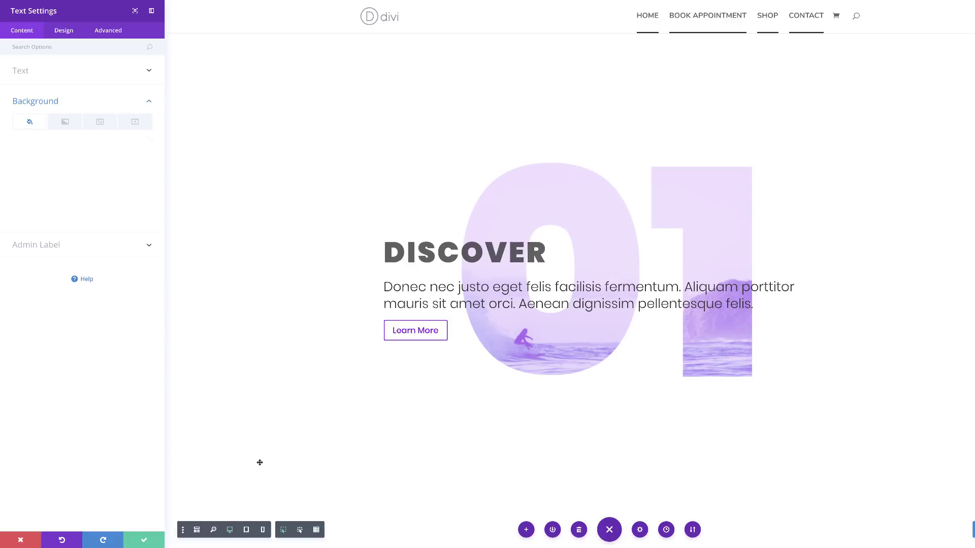
left_click(144, 542)
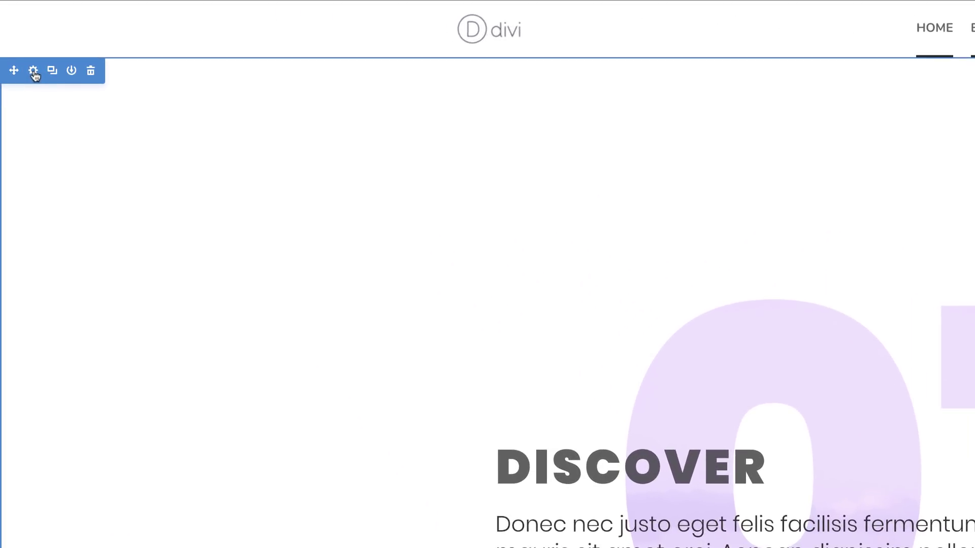
Step: Add a top divider to the section using the single-layer wavy style with uneven peaks
left_click(34, 71)
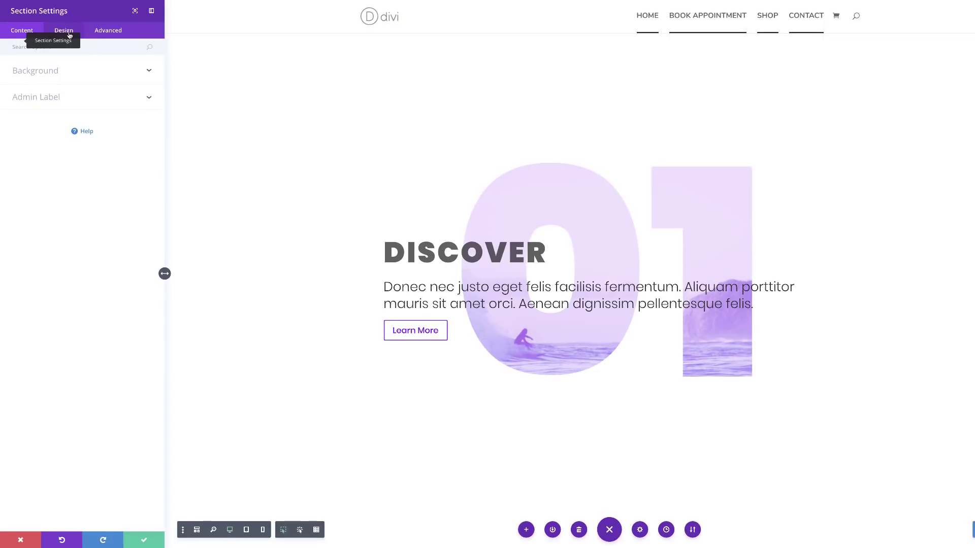
left_click(69, 33)
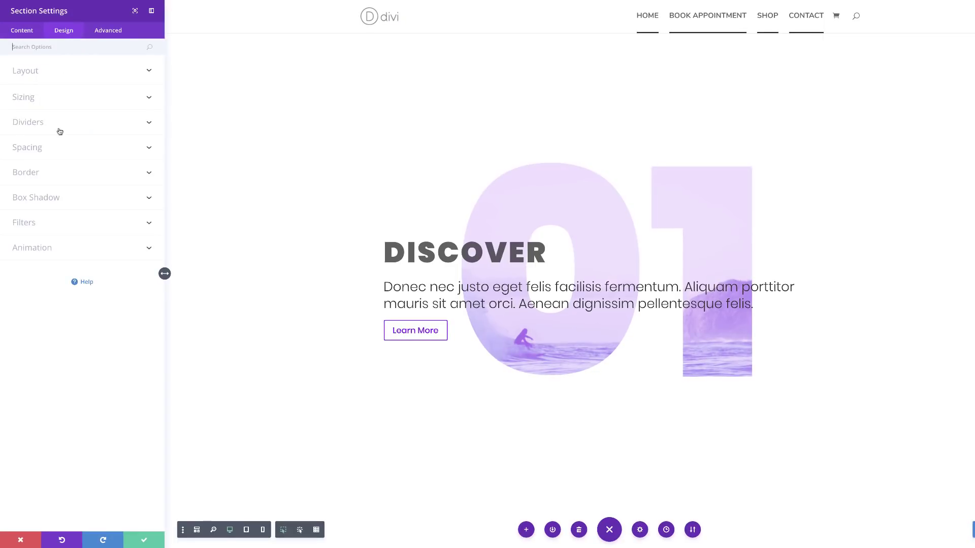
left_click(31, 126)
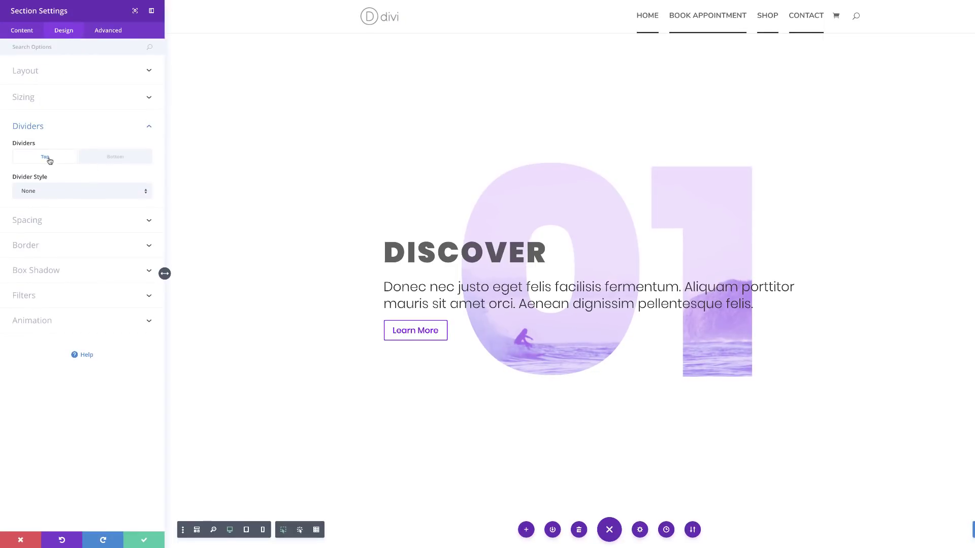
left_click(93, 196)
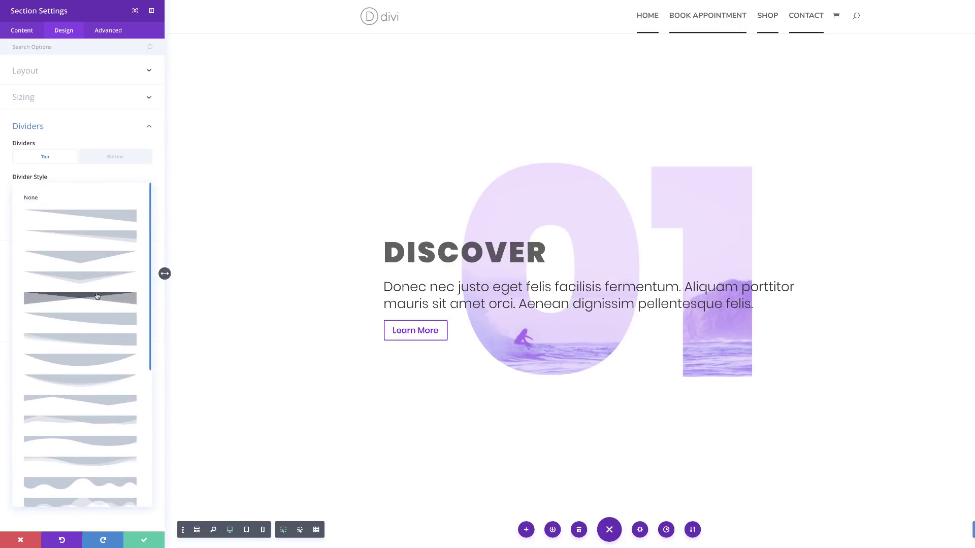
scroll(91, 444, "down", 1)
left_click(85, 458)
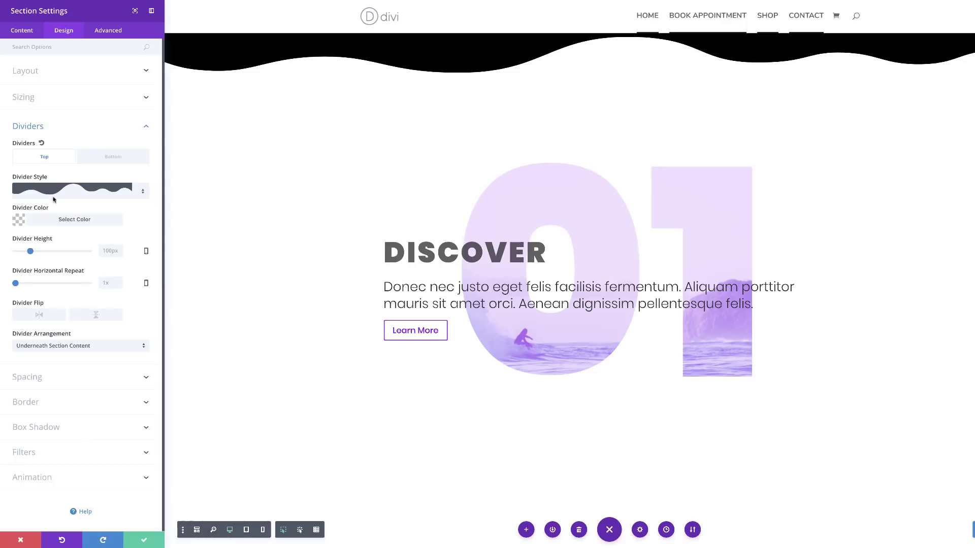
Step: Style the top divider with color rgba(131,0,233,0.65) and a 245px height, arranged on top of section content
left_click(19, 221)
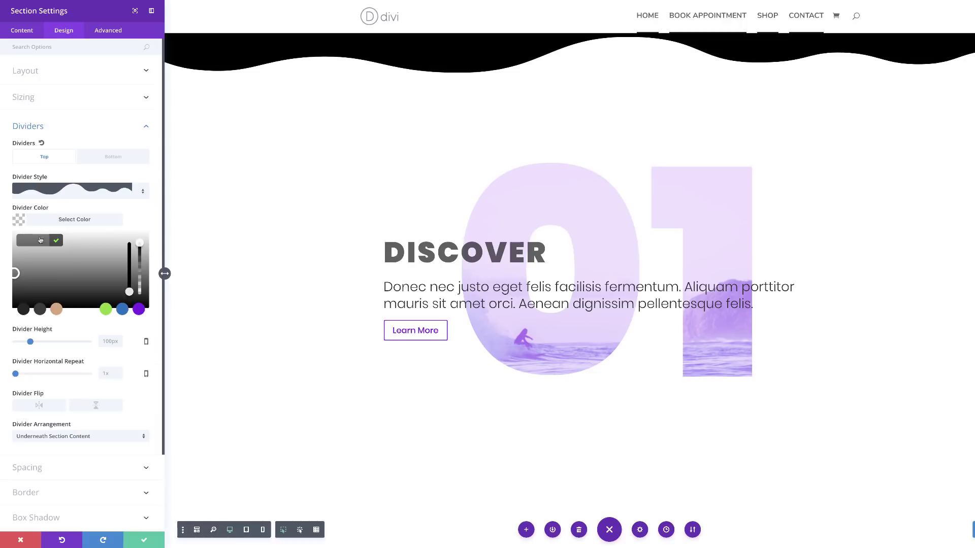
left_click(139, 251)
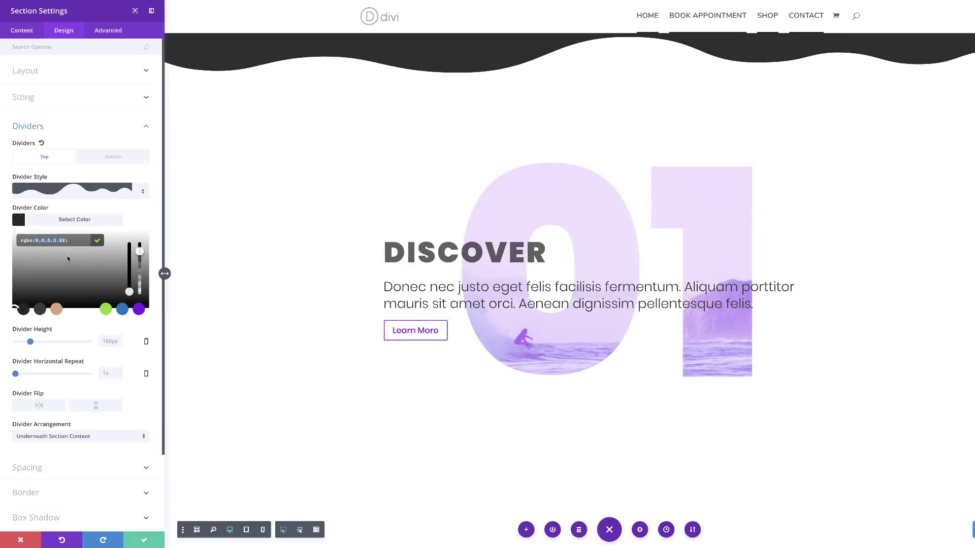
type("131,0,233,0.65")
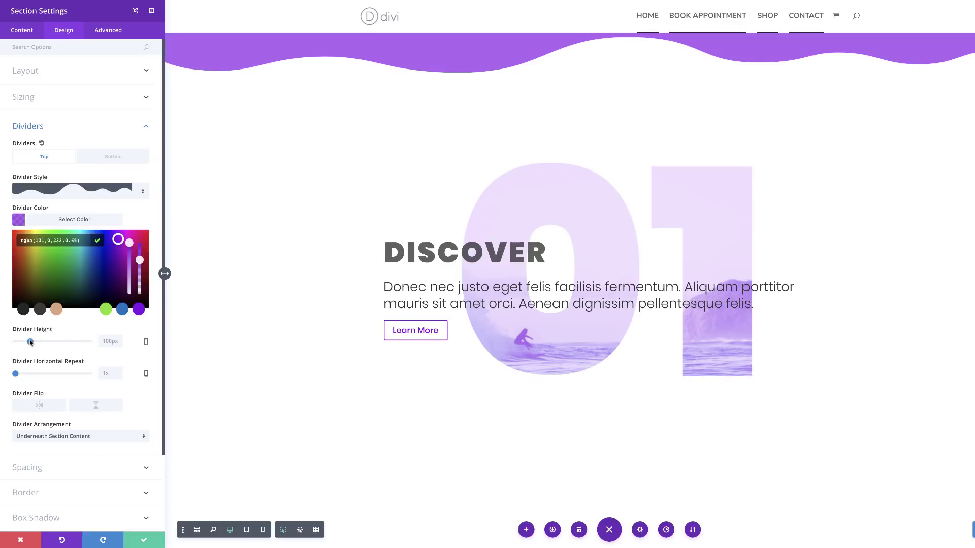
left_click_drag(31, 342, 51, 344)
left_click(51, 345)
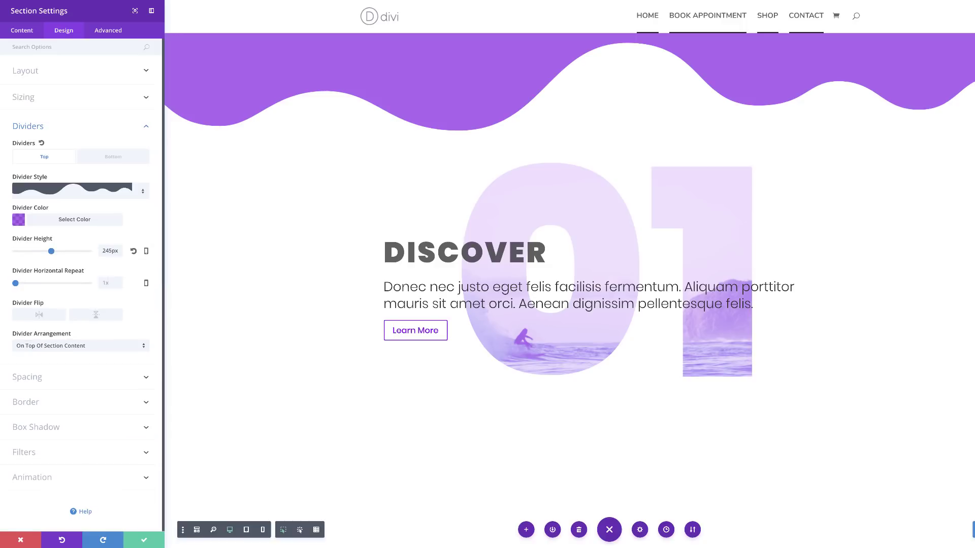
Step: Add a bottom divider to the section using the matching single-layer wavy style
left_click(117, 159)
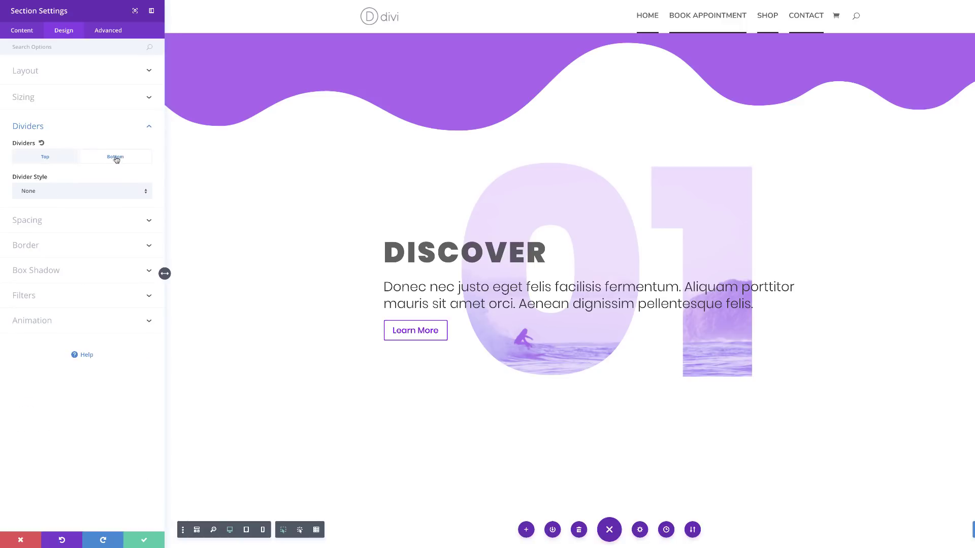
scroll(274, 314, "down", 2)
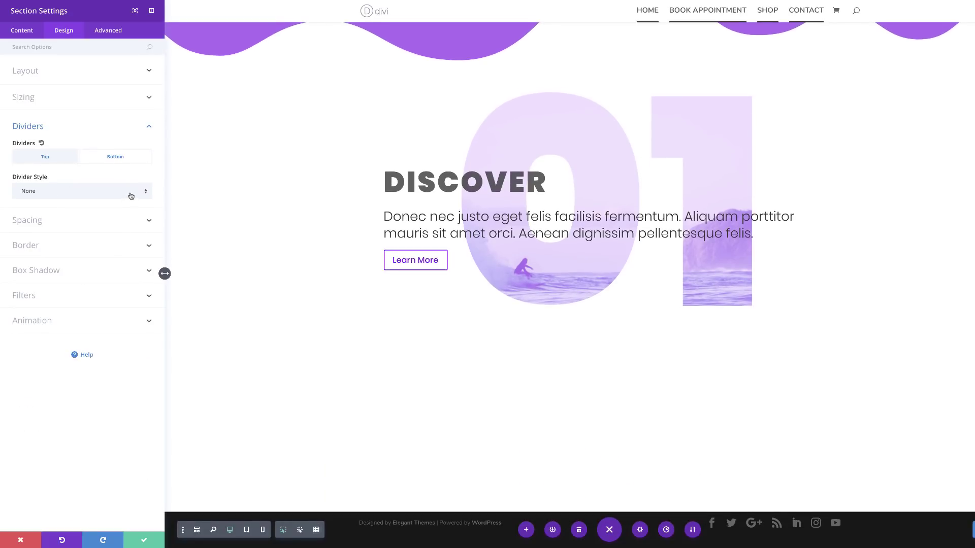
left_click(131, 196)
scroll(110, 452, "down", 1)
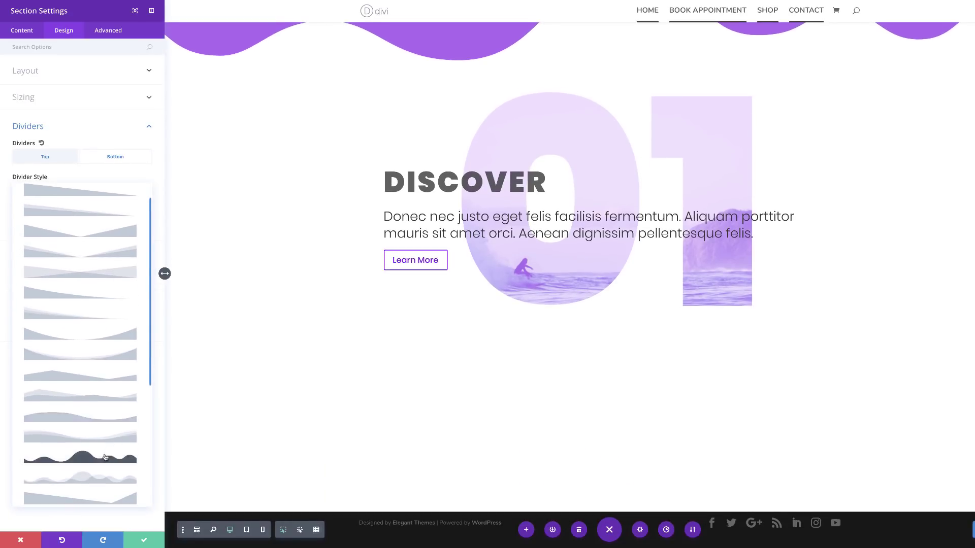
left_click(105, 457)
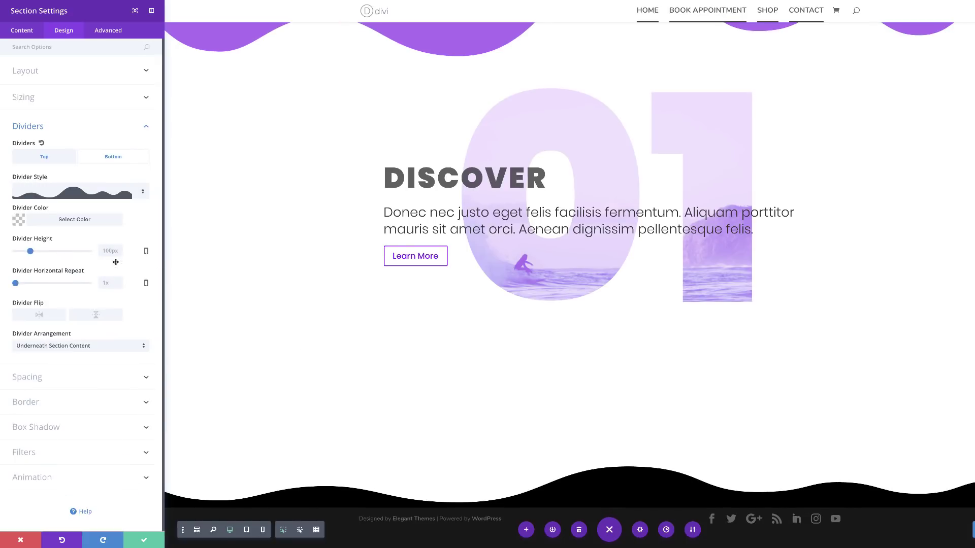
Step: Set the bottom divider's color to rgba(131,0,233,0.65) and its desktop height to 252px
left_click(19, 220)
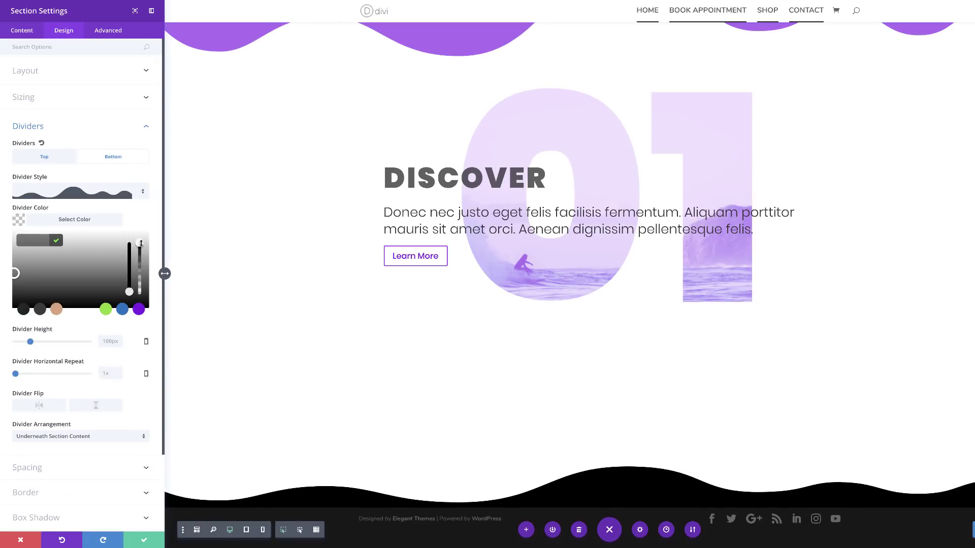
left_click_drag(140, 243, 140, 251)
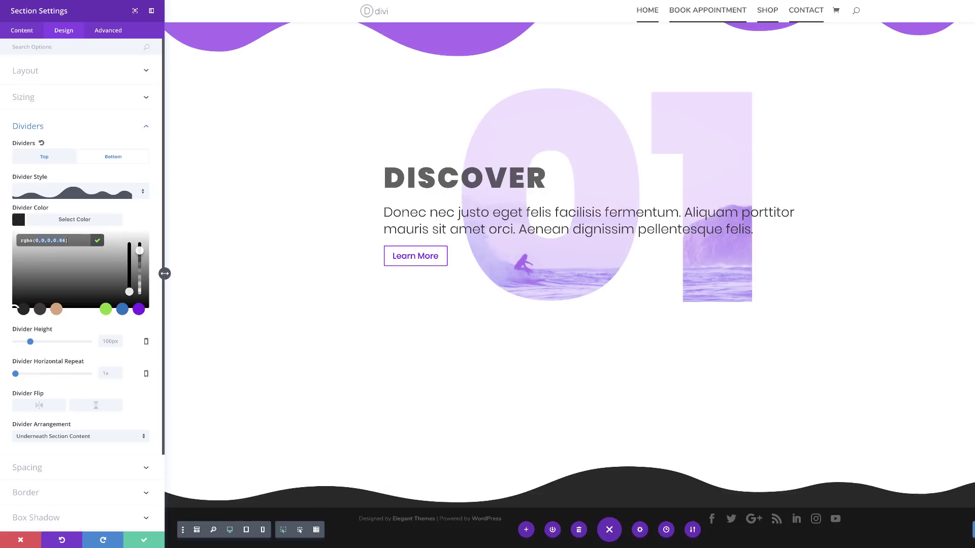
type("131,0,233,0.65")
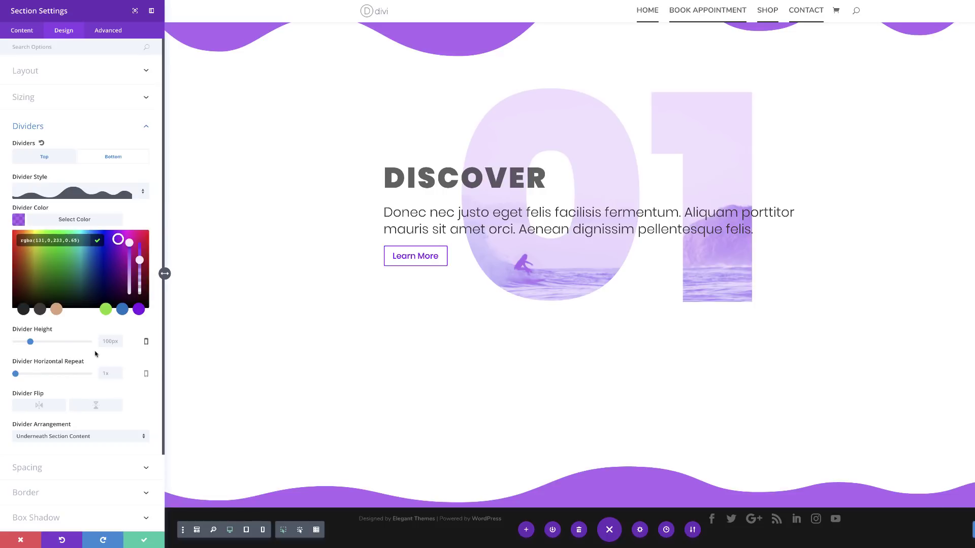
left_click_drag(30, 342, 52, 343)
left_click(52, 343)
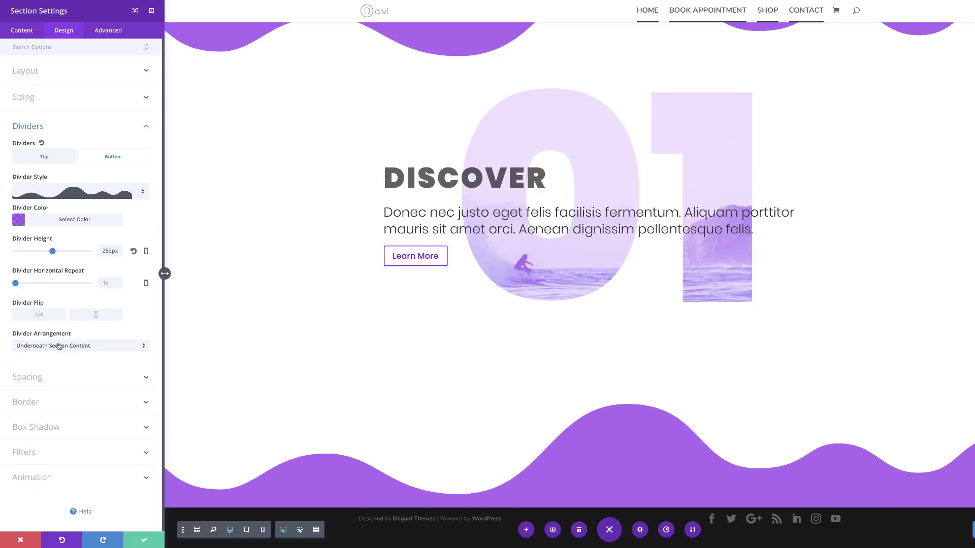
Step: Set the bottom divider's tablet height to 119px and arrange the divider on top of section content
left_click(147, 252)
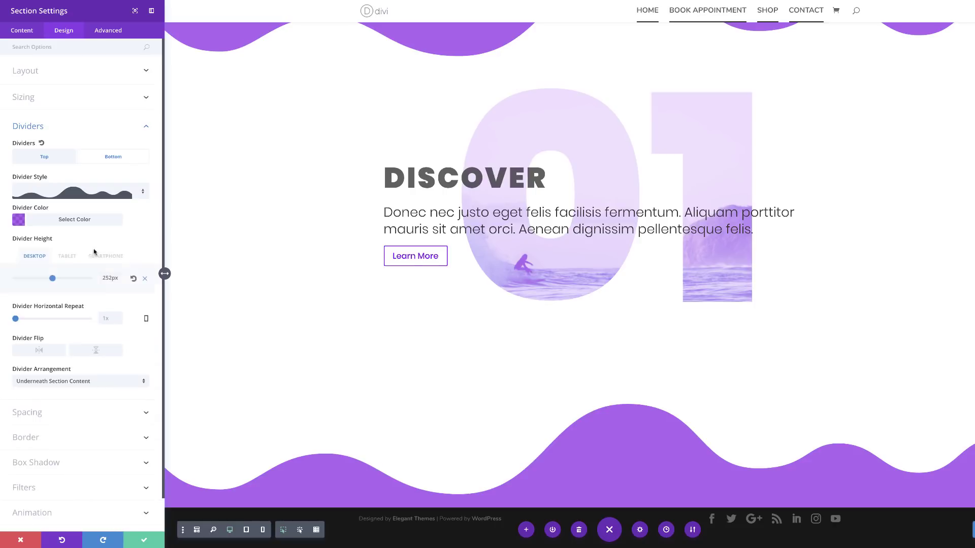
left_click(68, 256)
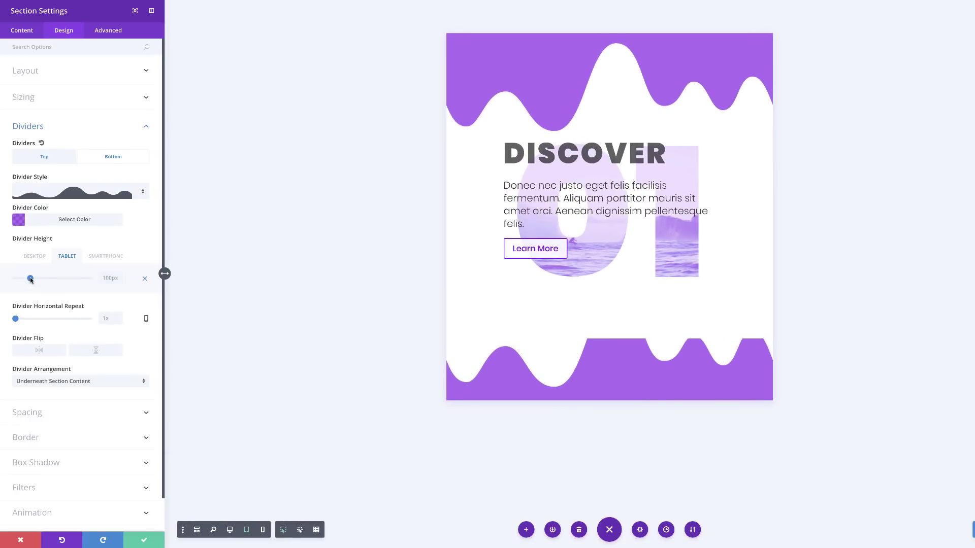
left_click(34, 279)
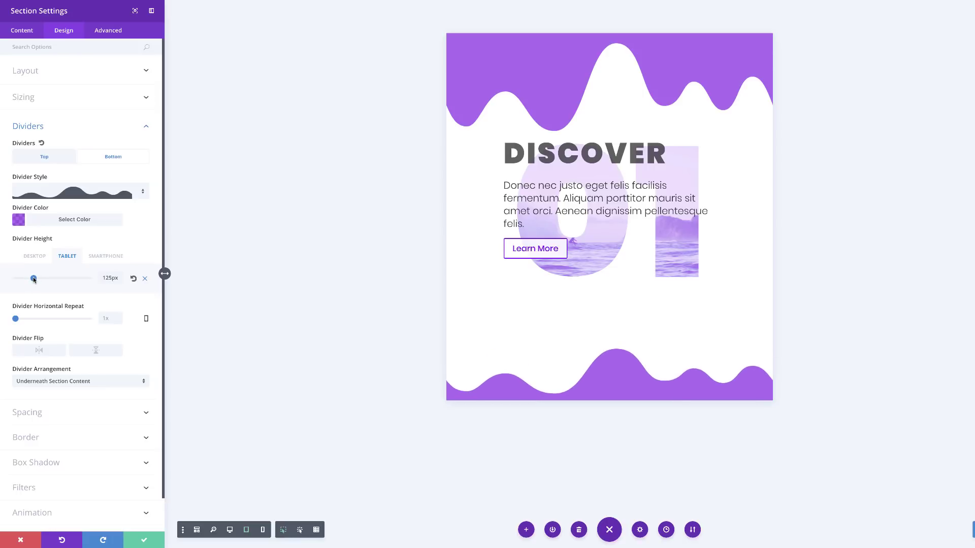
left_click_drag(34, 280, 33, 280)
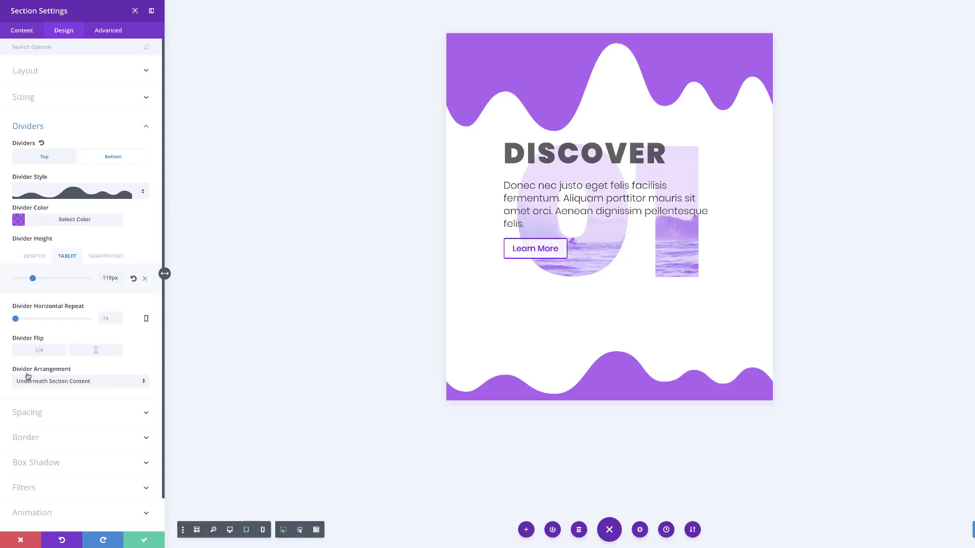
left_click(69, 384)
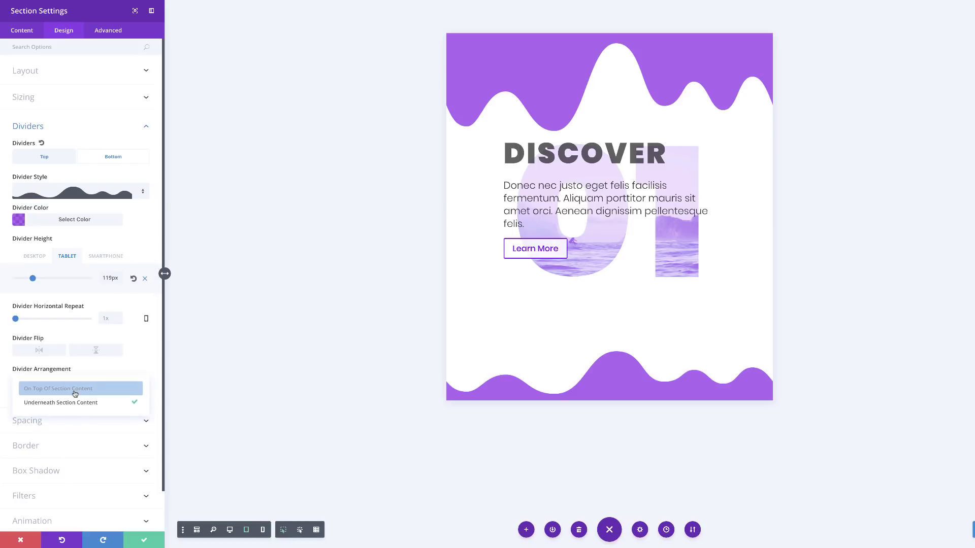
left_click(74, 392)
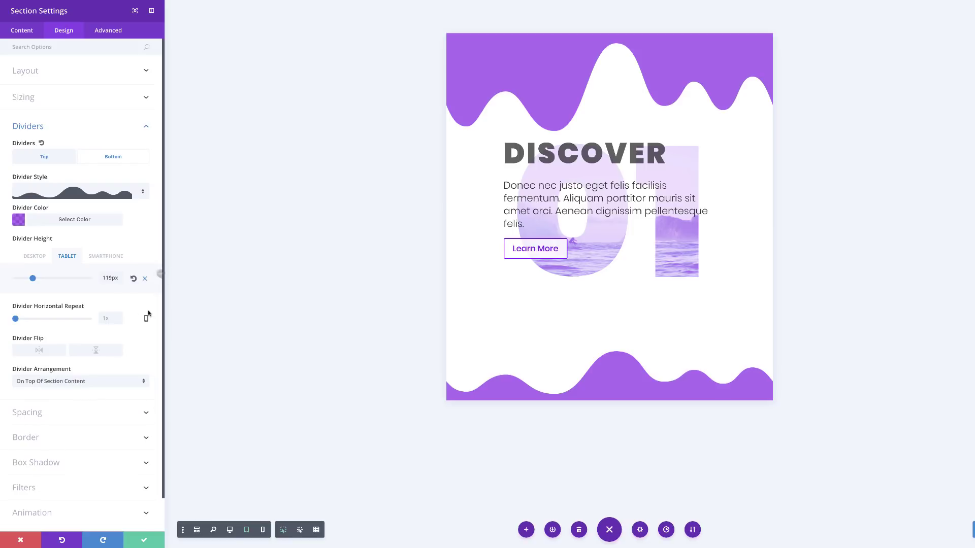
Step: Set the bottom divider's tablet height to 127px and the top divider's height to 176px, saving the section settings
left_click_drag(33, 282, 34, 281)
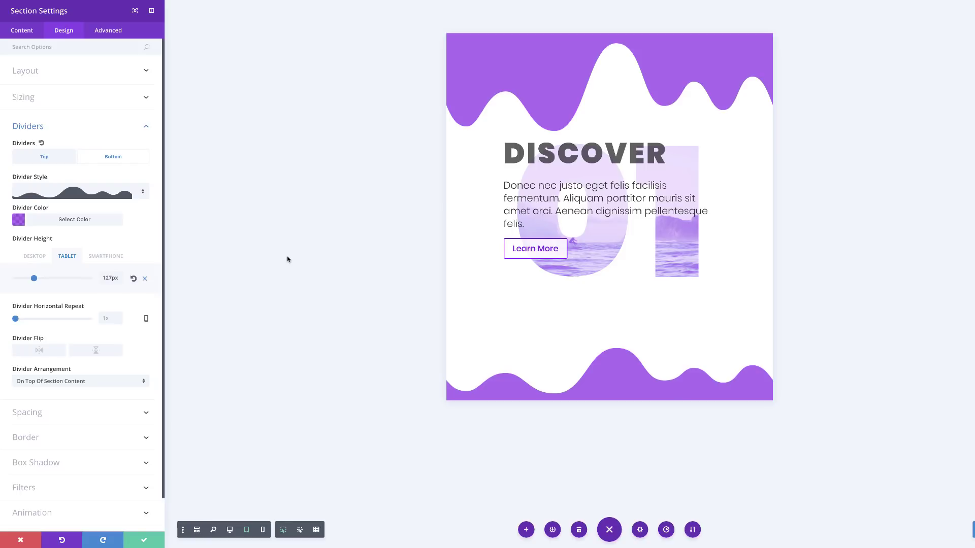
left_click(55, 159)
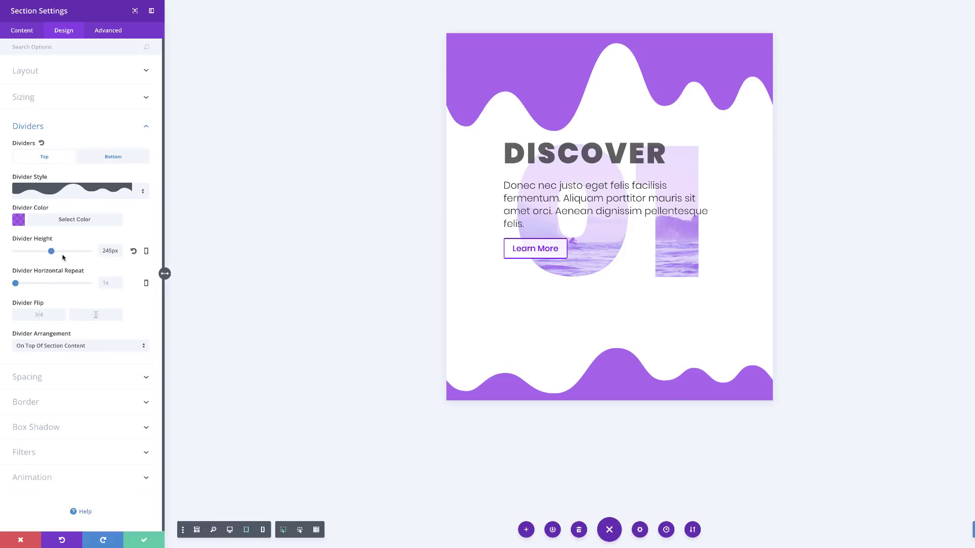
left_click_drag(52, 252, 42, 254)
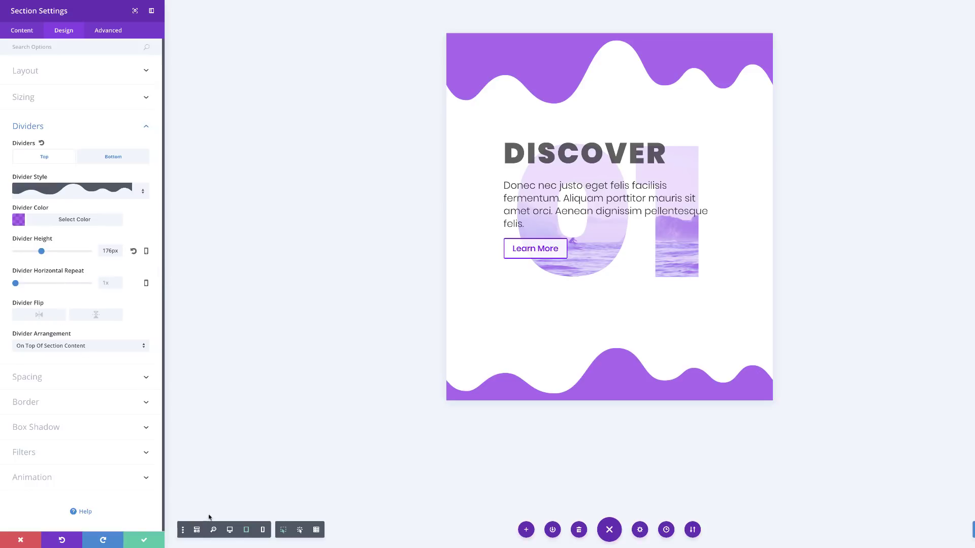
left_click(146, 251)
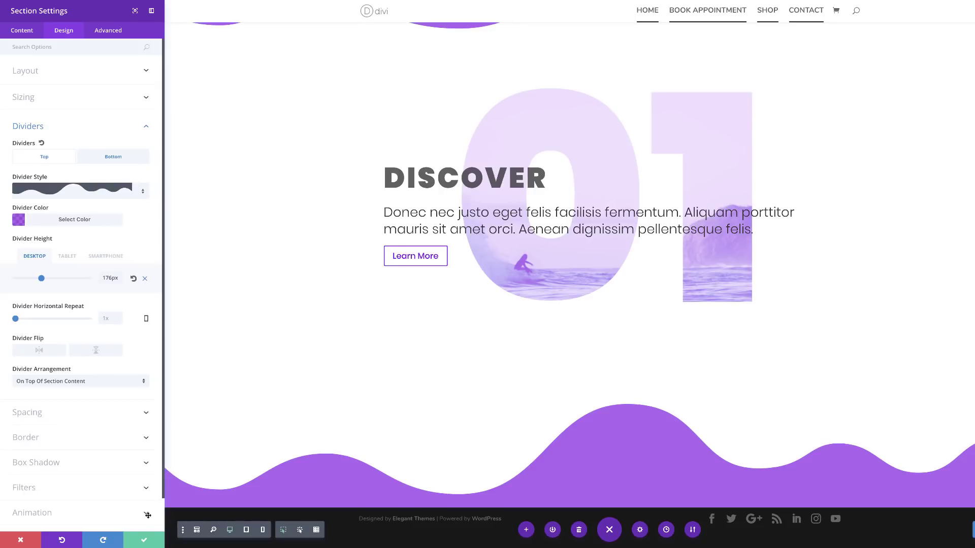
left_click(147, 542)
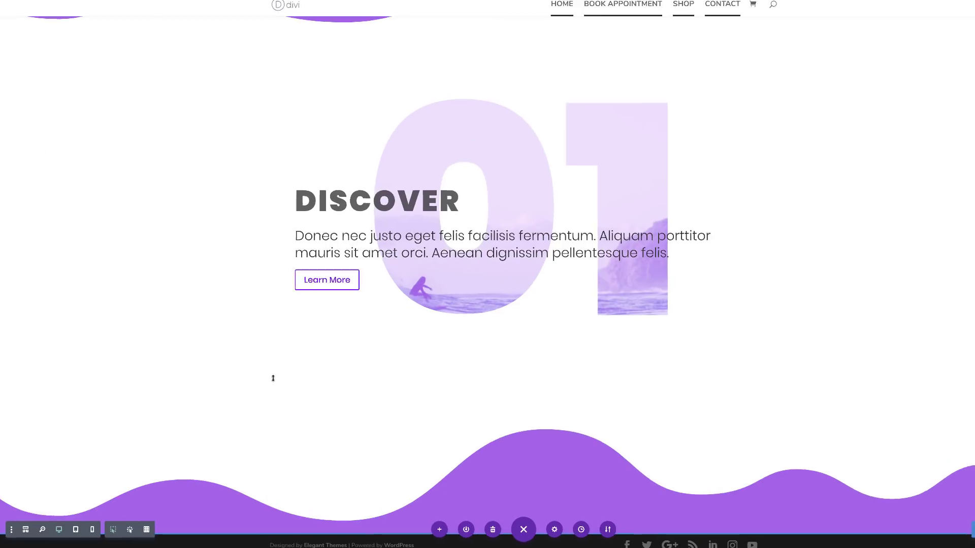
Step: Add a new regular section below the 01 section and leave it empty, without any row
scroll(275, 384, "down", 1)
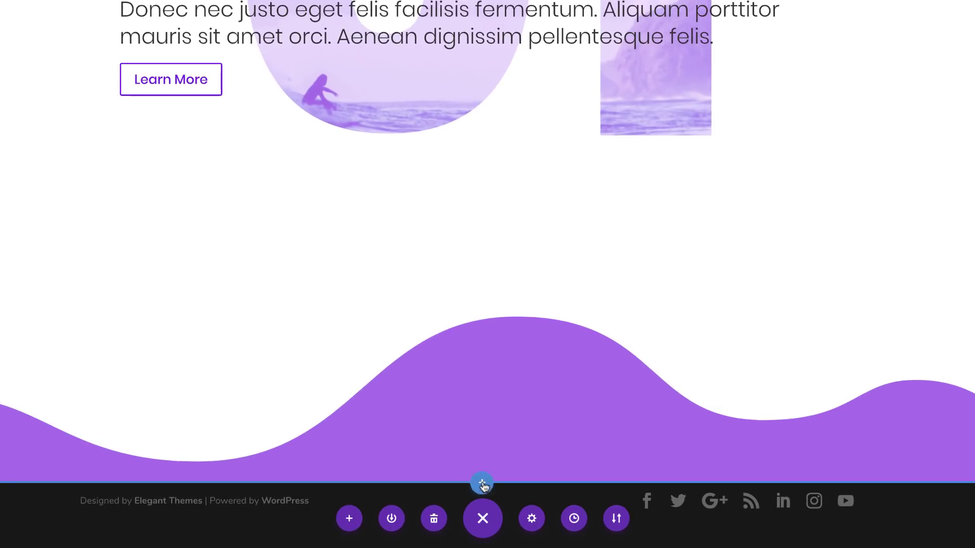
left_click(482, 482)
left_click(401, 439)
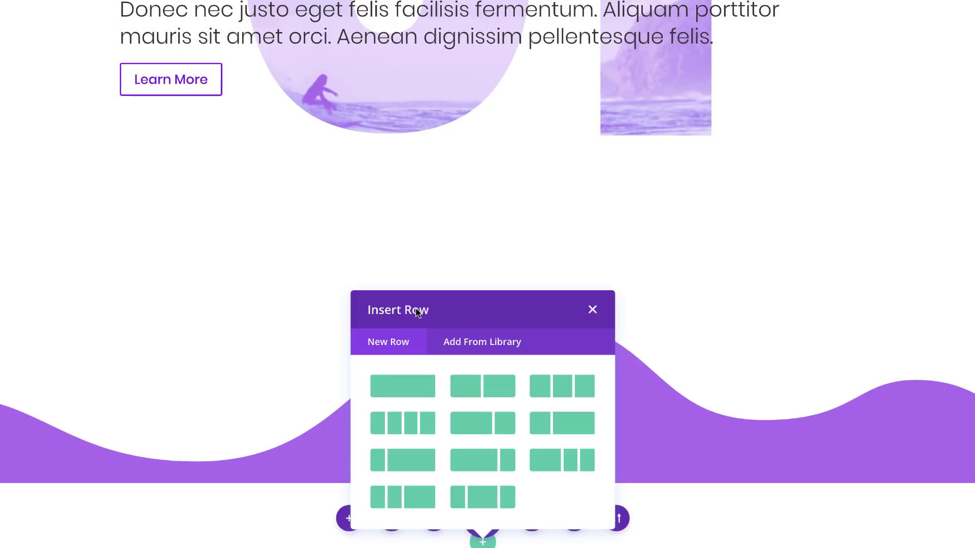
left_click(594, 312)
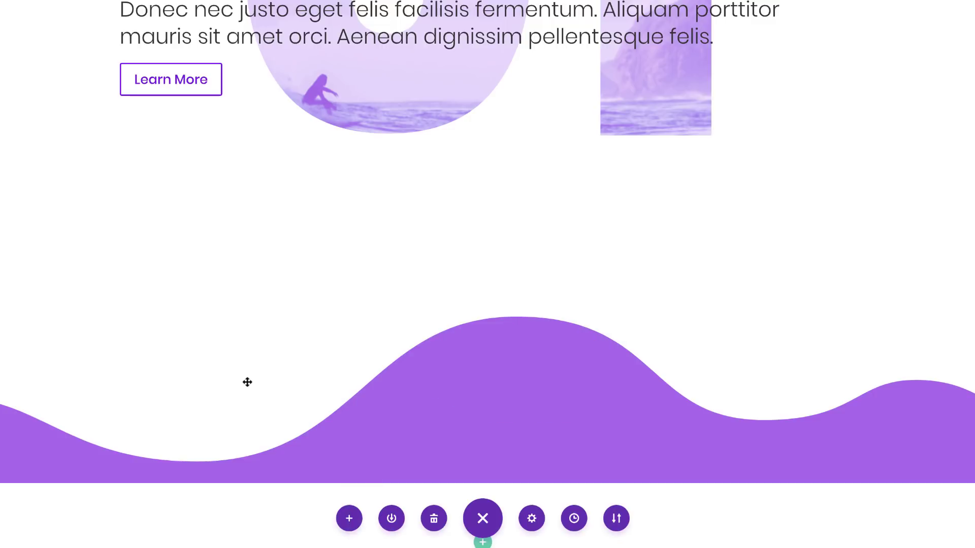
scroll(247, 381, "down", 3)
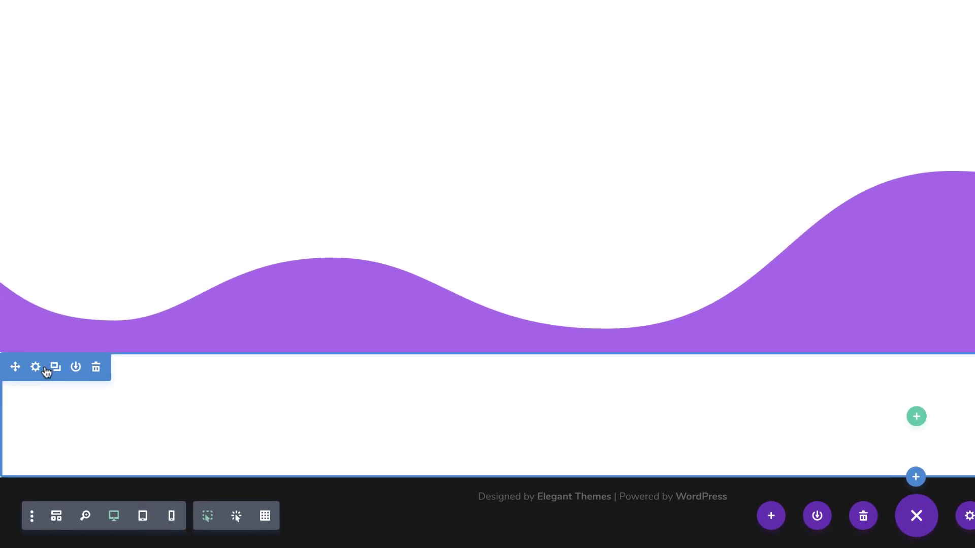
Step: Give the new empty section a linear gradient background with rgba(131,0,233,0.65) as its first color
left_click(36, 367)
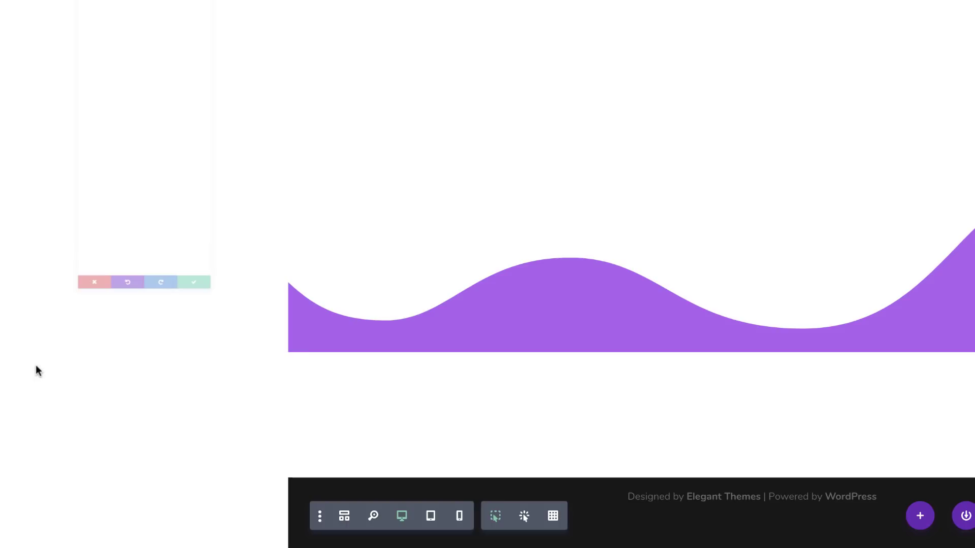
left_click(46, 74)
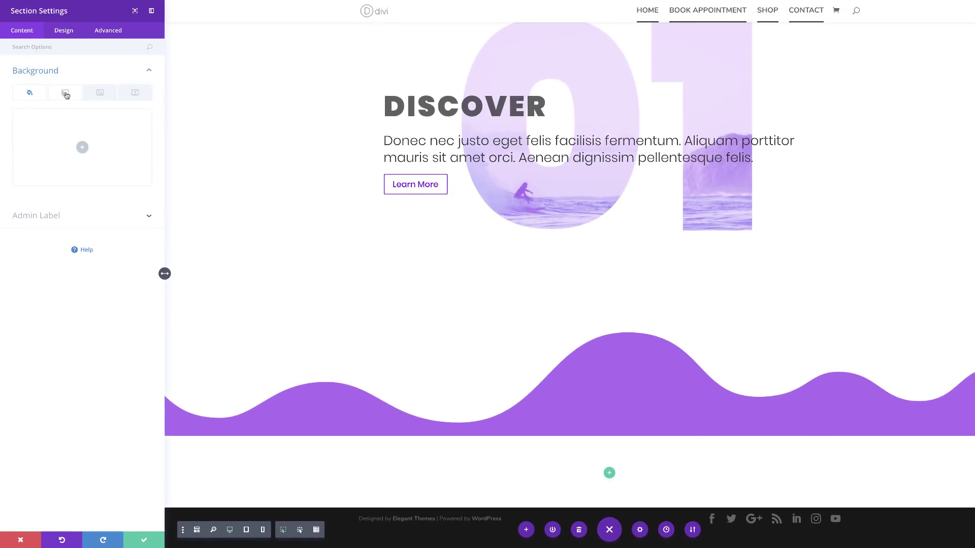
left_click(66, 95)
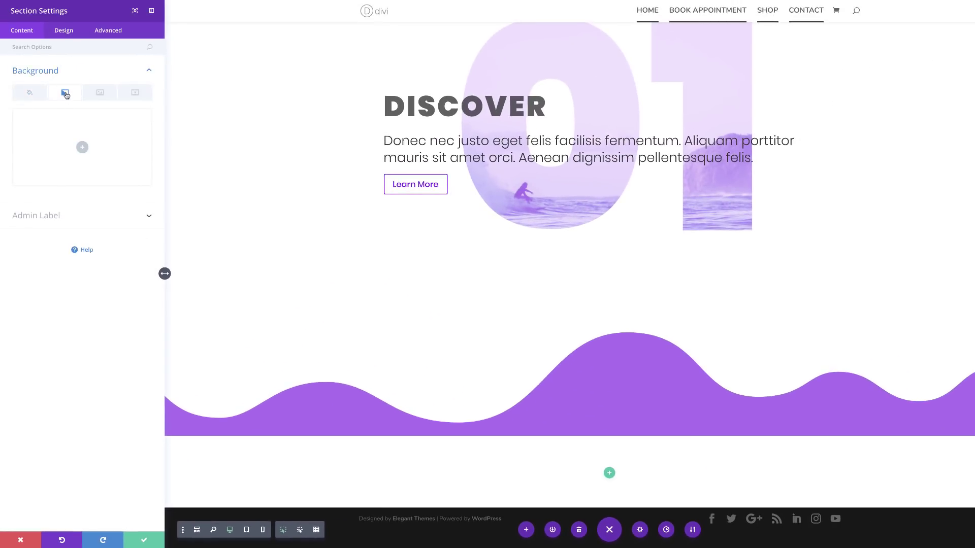
left_click(83, 148)
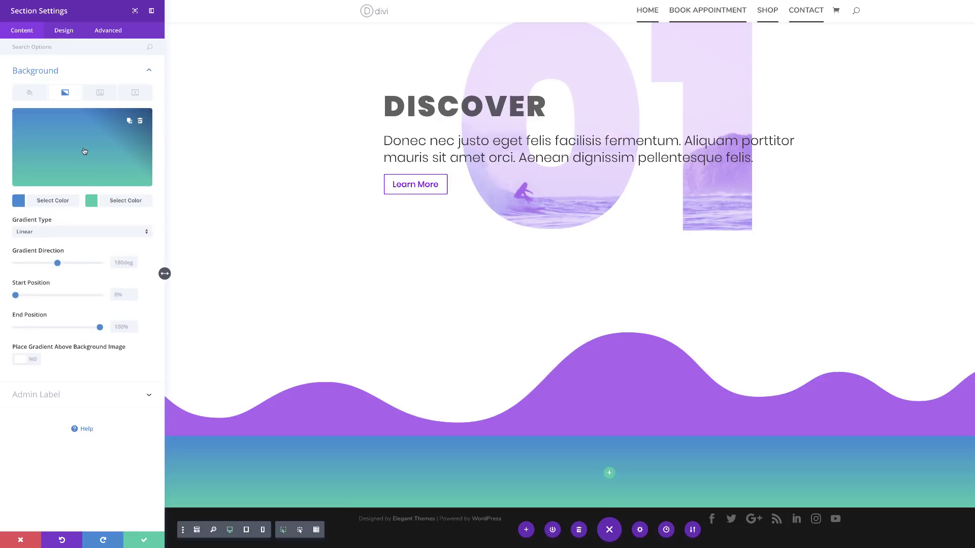
left_click(22, 202)
left_click_drag(145, 127, 146, 132)
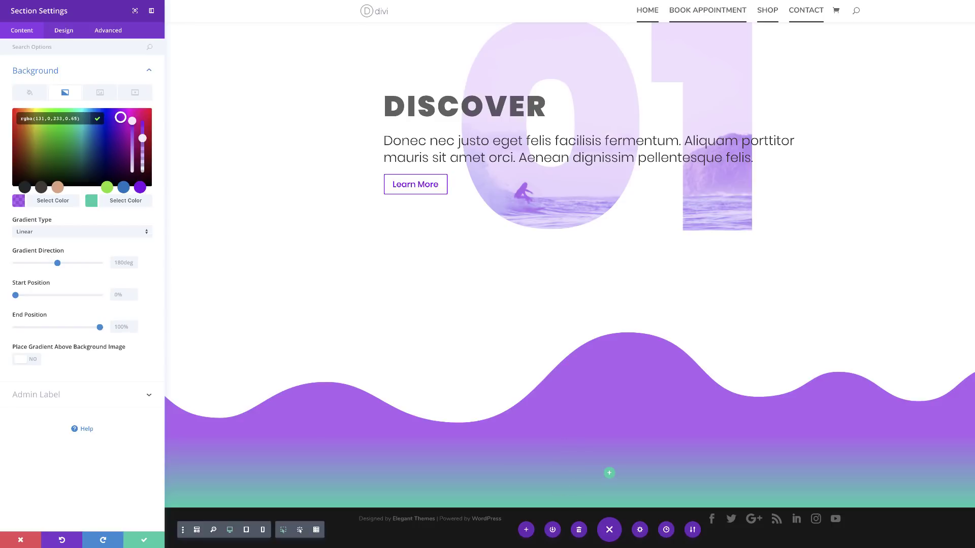
Step: Set the gradient's second color to rgba(233,0,255,0.65) and save the section settings
left_click(91, 200)
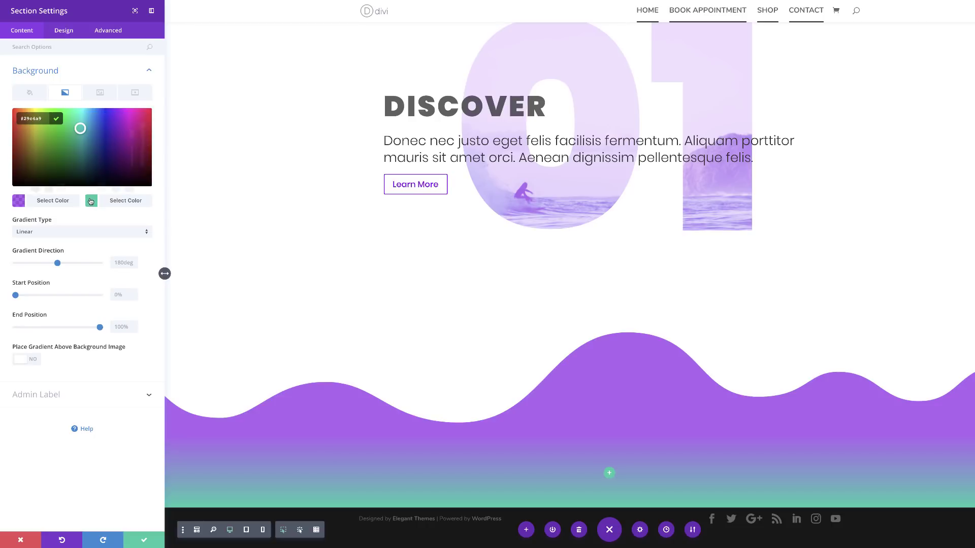
left_click(142, 124)
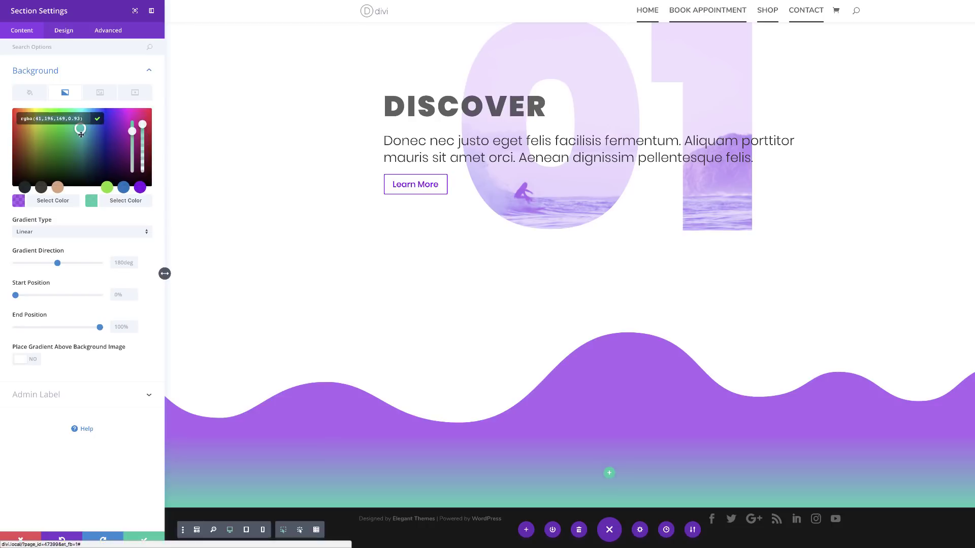
key("super+a")
type("rgba(233,0,255,0.65)")
left_click(145, 542)
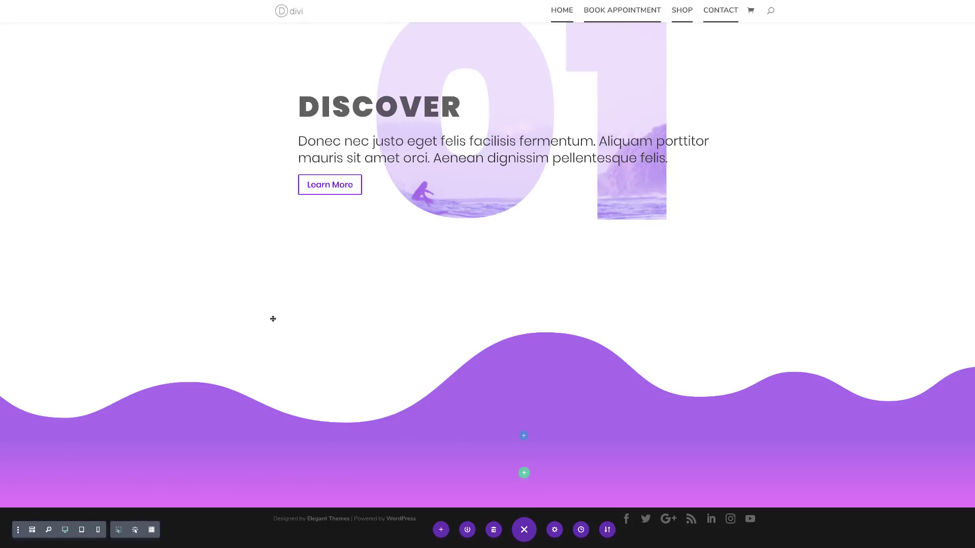
Step: Duplicate the 01 section in wireframe view, place the copy below the gradient section, and return to desktop view
scroll(289, 320, "down", 6)
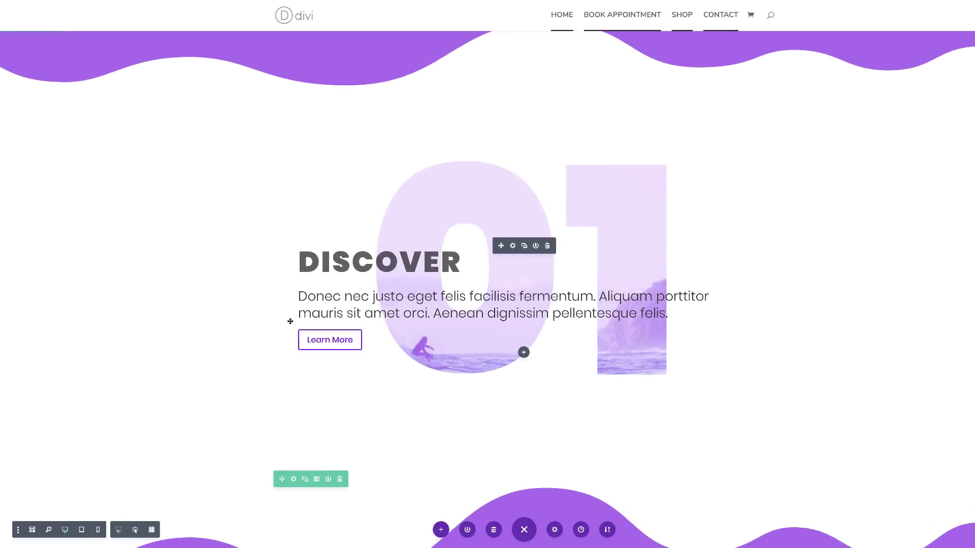
scroll(290, 321, "down", 3)
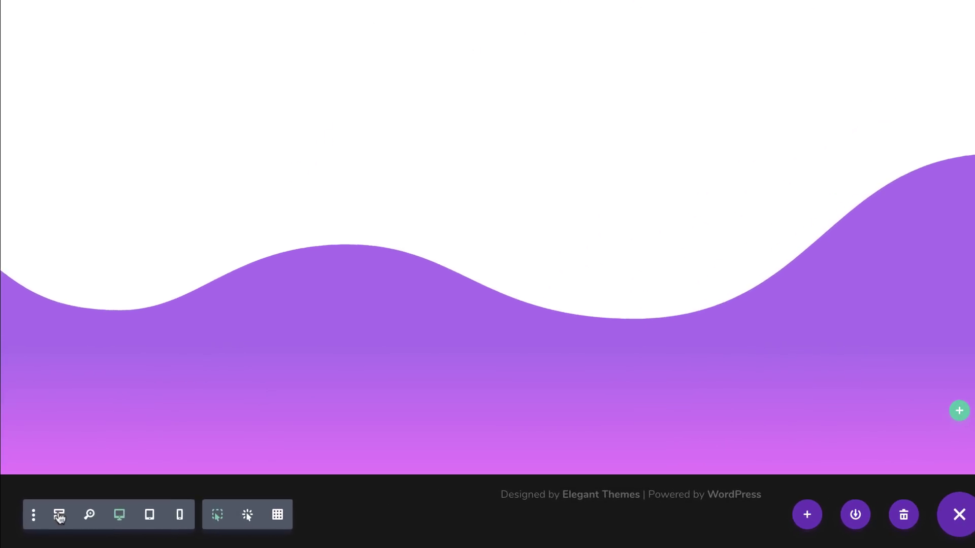
left_click(59, 515)
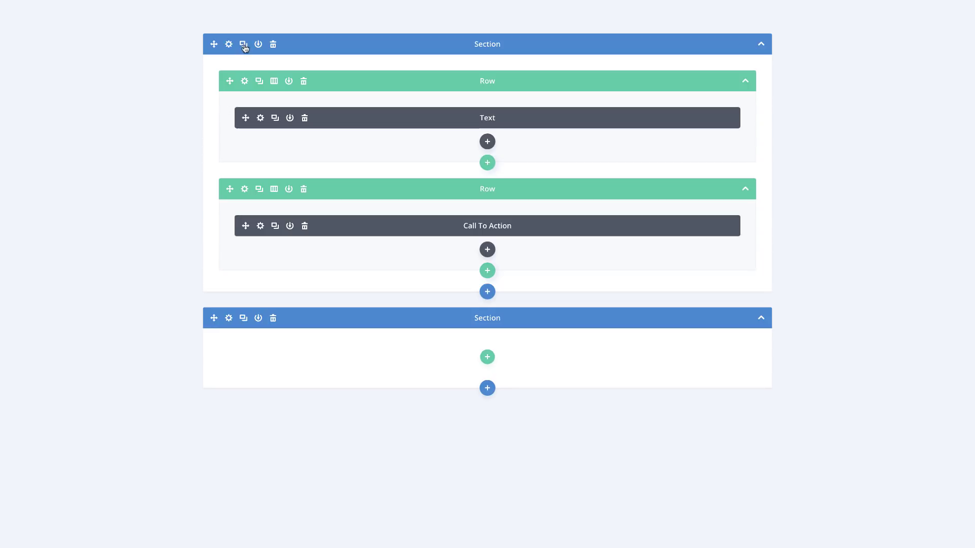
left_click(244, 45)
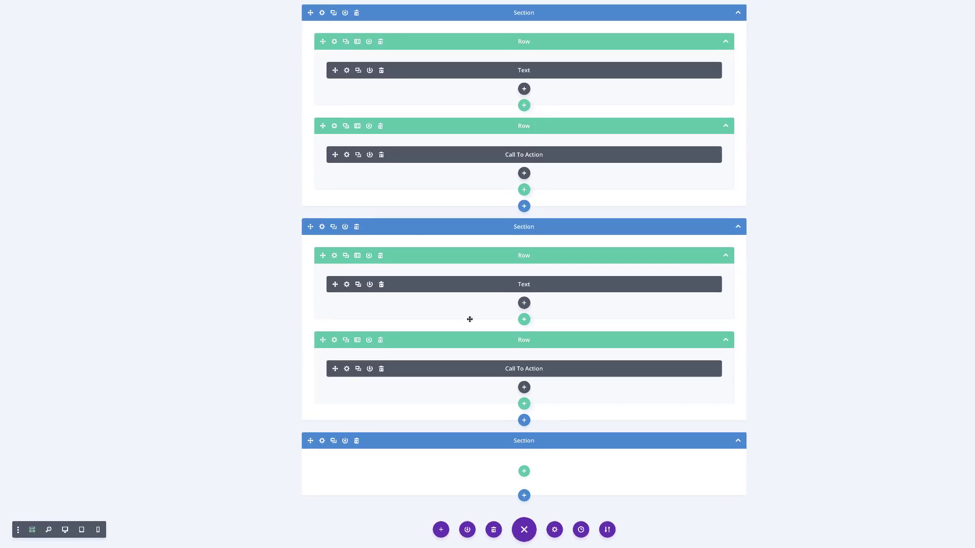
left_click_drag(419, 239, 437, 368)
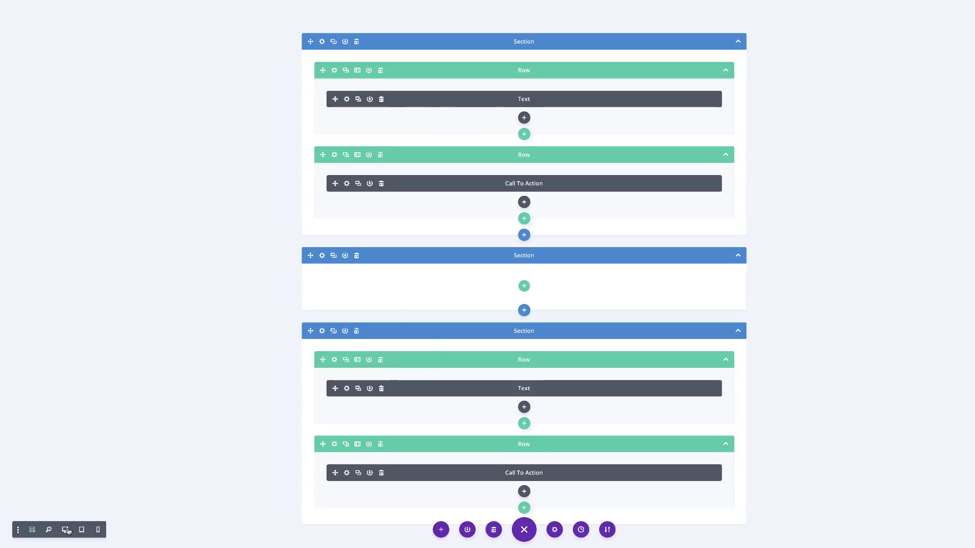
left_click(65, 530)
scroll(182, 336, "down", 5)
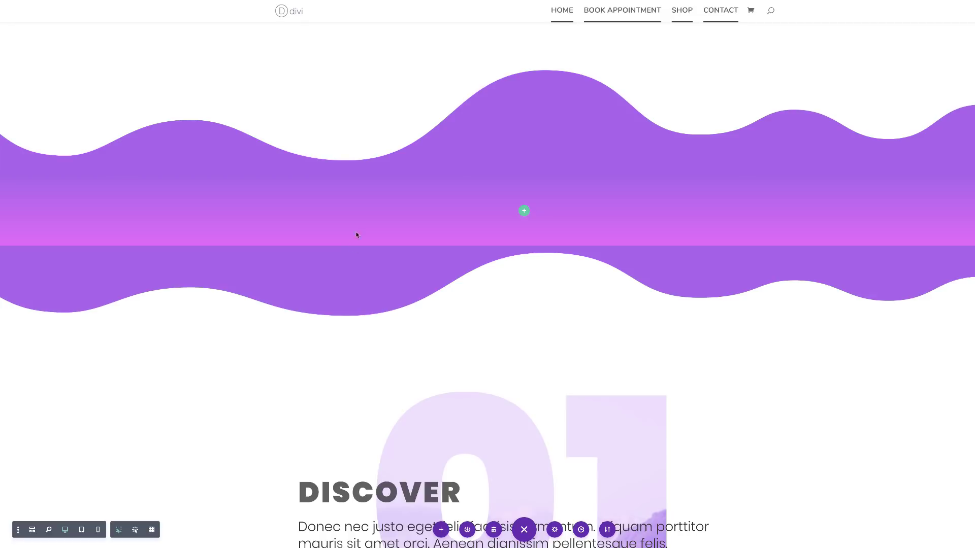
scroll(332, 355, "down", 1)
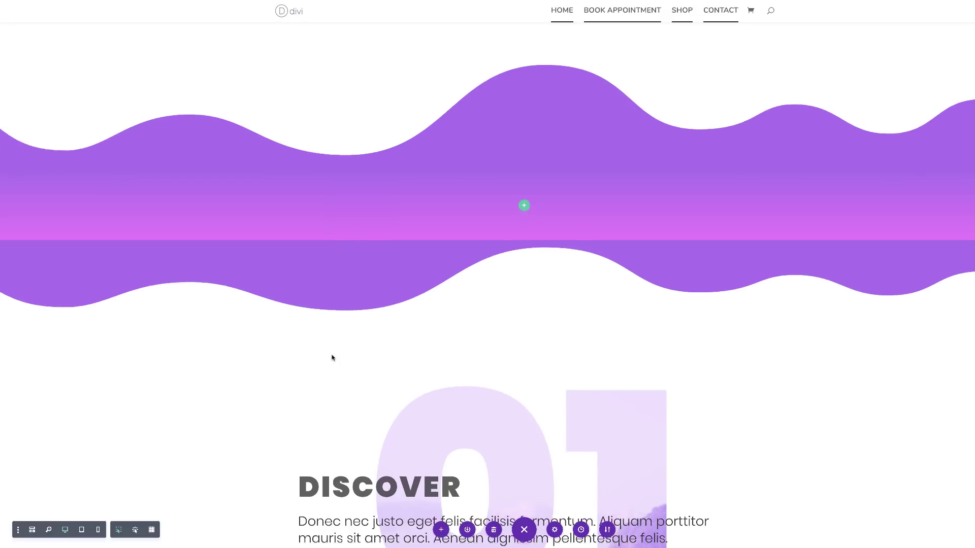
Step: Change the duplicated section's top divider color to rgba(233,0,255,0.65) and save its settings
mouse_move(104, 274)
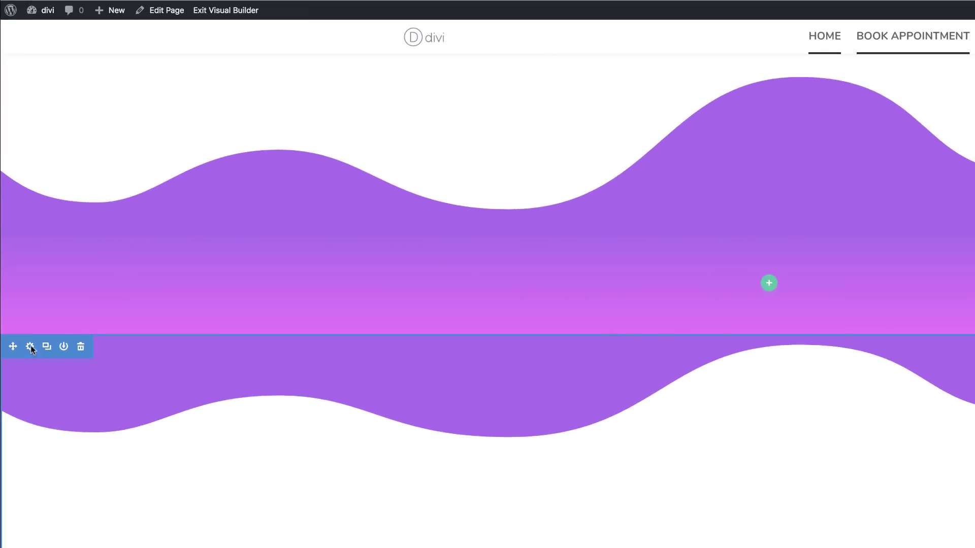
left_click(30, 347)
left_click(94, 45)
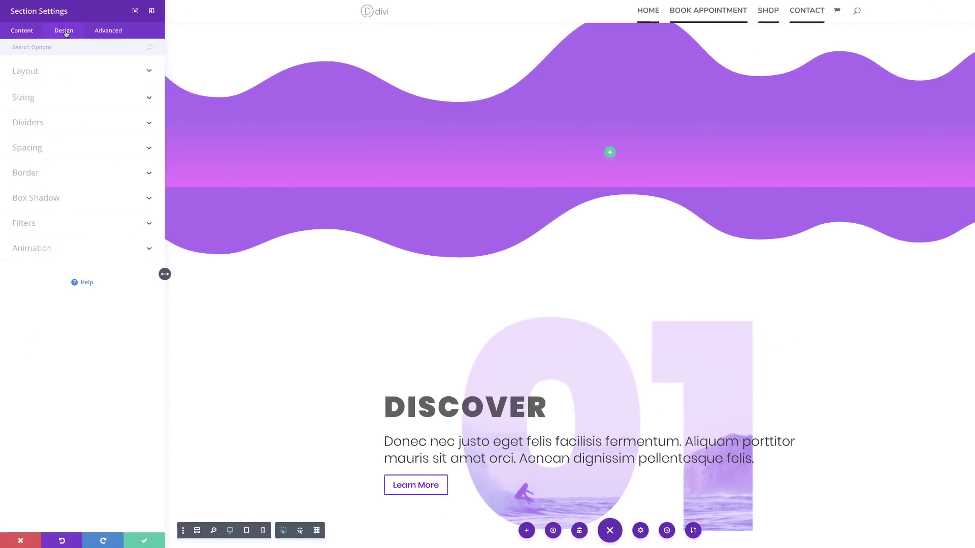
left_click(34, 122)
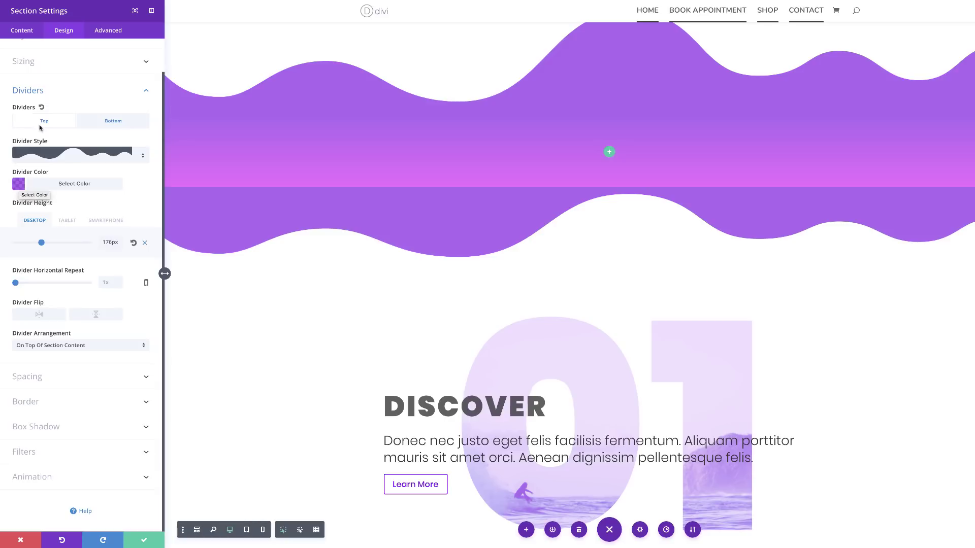
left_click(20, 187)
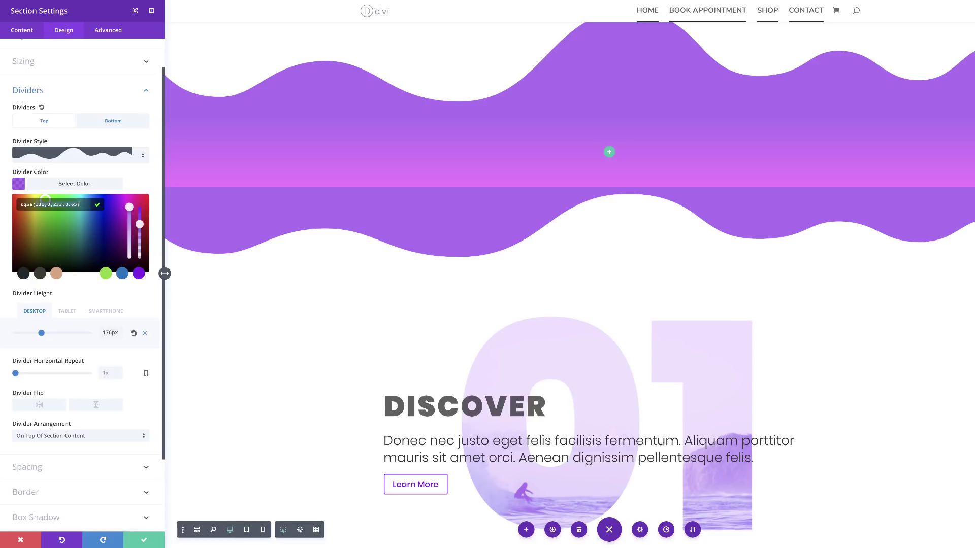
left_click_drag(45, 198, 126, 196)
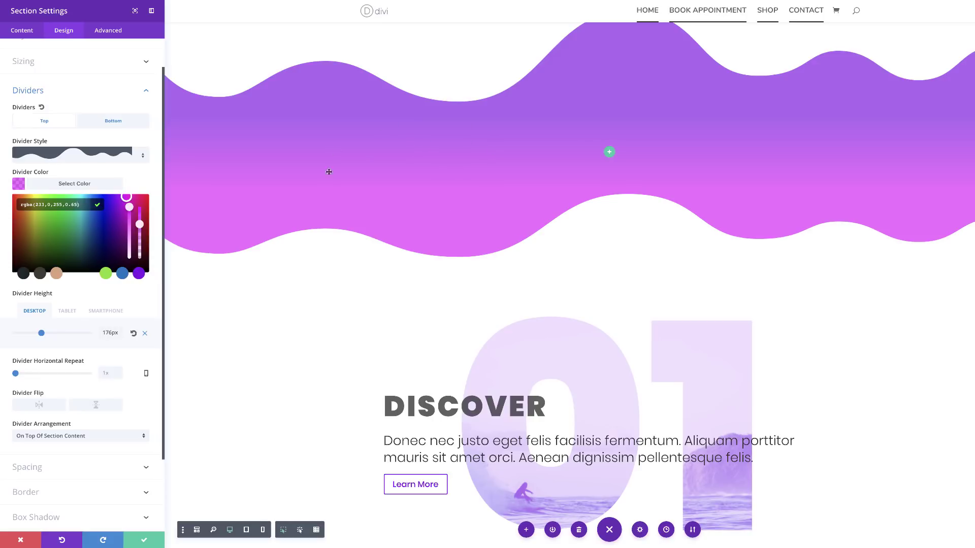
left_click(144, 540)
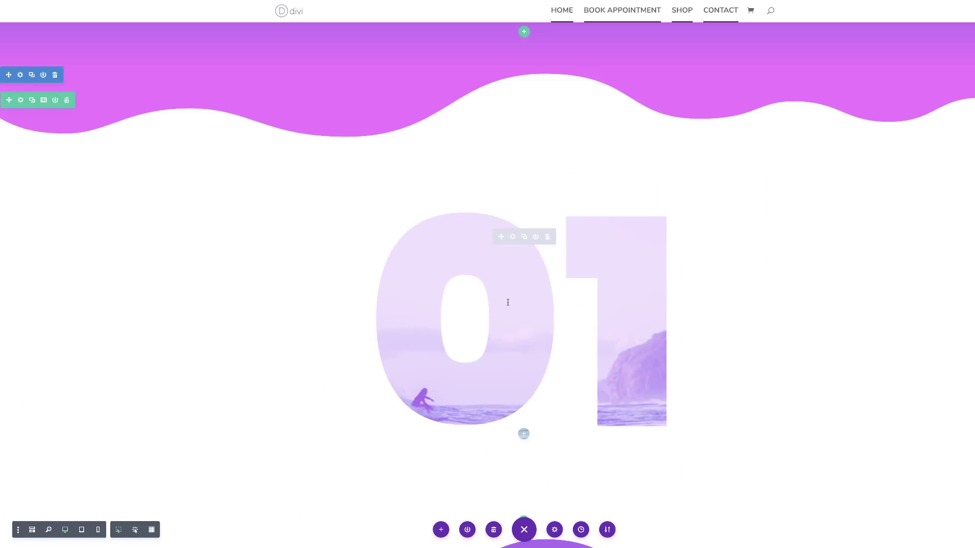
Step: Change the large number text in the duplicated section to 02
scroll(508, 303, "down", 1)
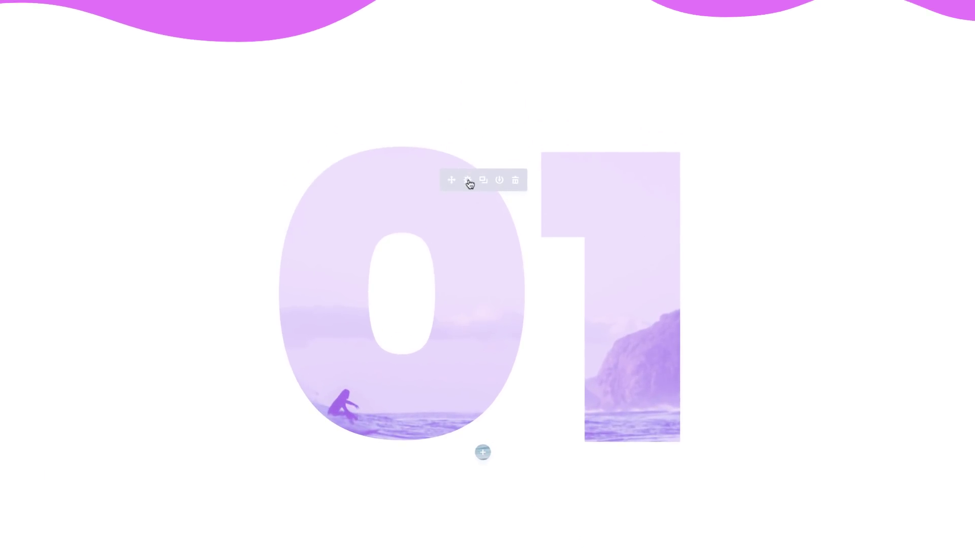
left_click(468, 181)
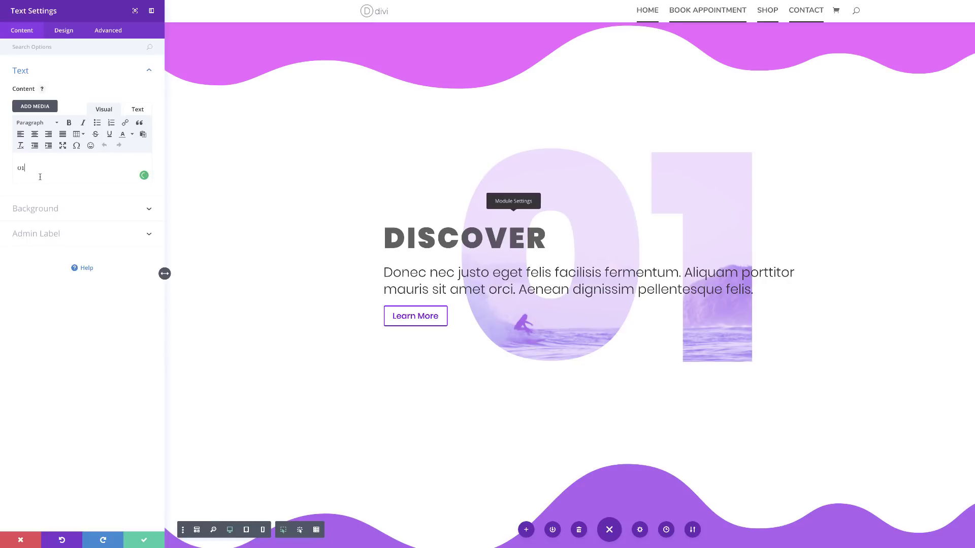
key("BackSpace")
type("2")
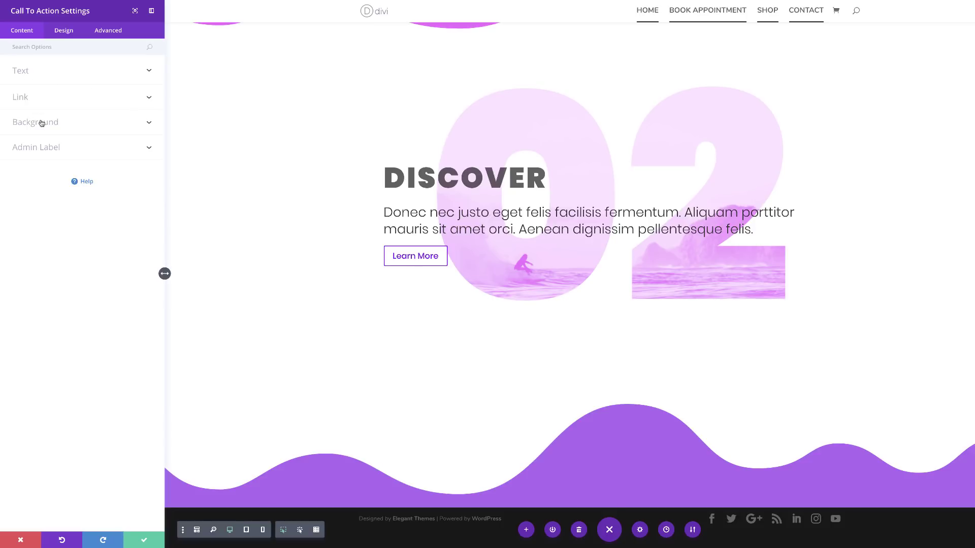
Step: Change the title of the 02 section's call to action to Design
left_click(26, 72)
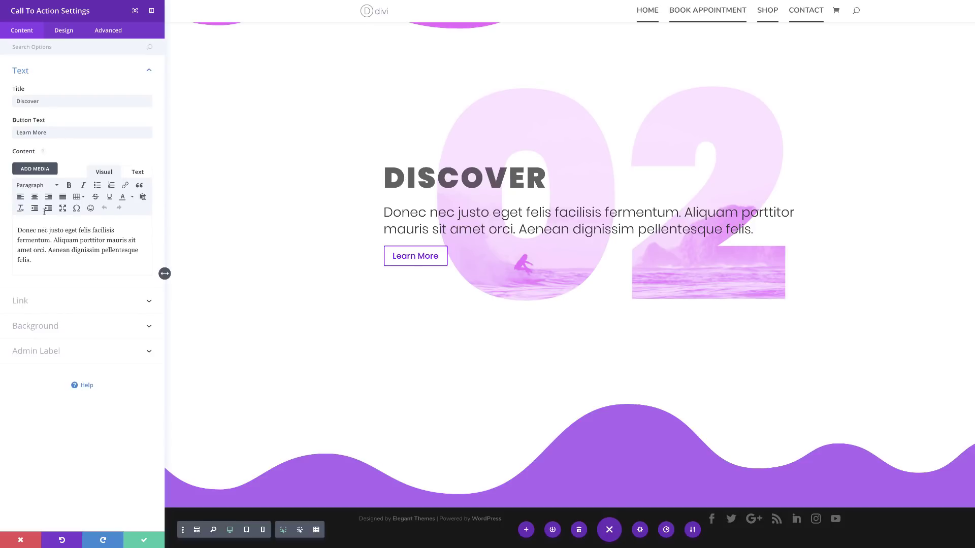
double_click(40, 101)
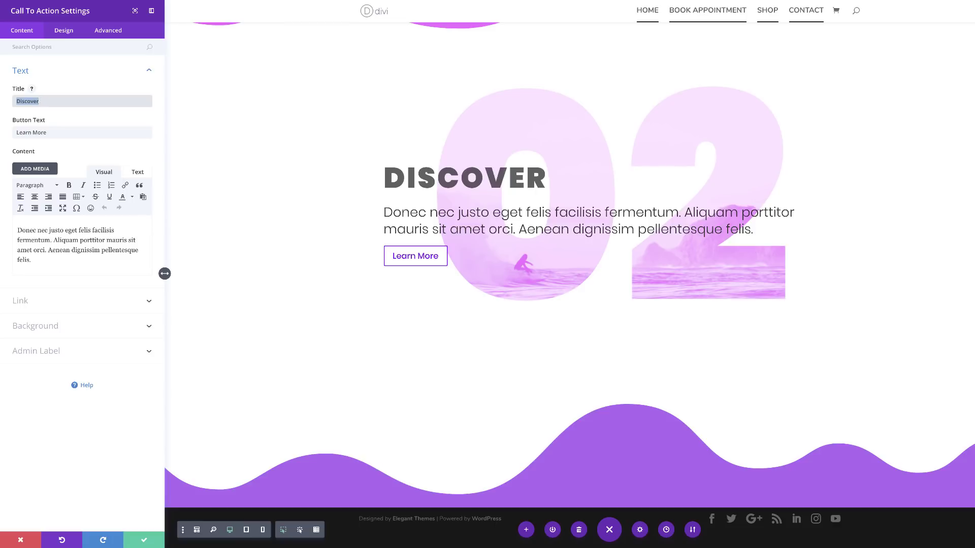
type("Design")
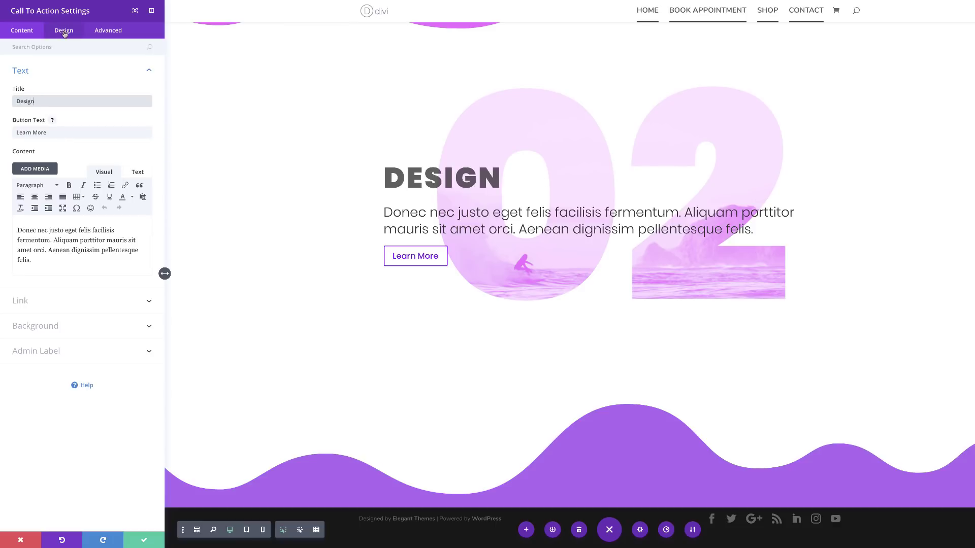
Step: Change the call to action's button text color to magenta and save the module settings
left_click(69, 32)
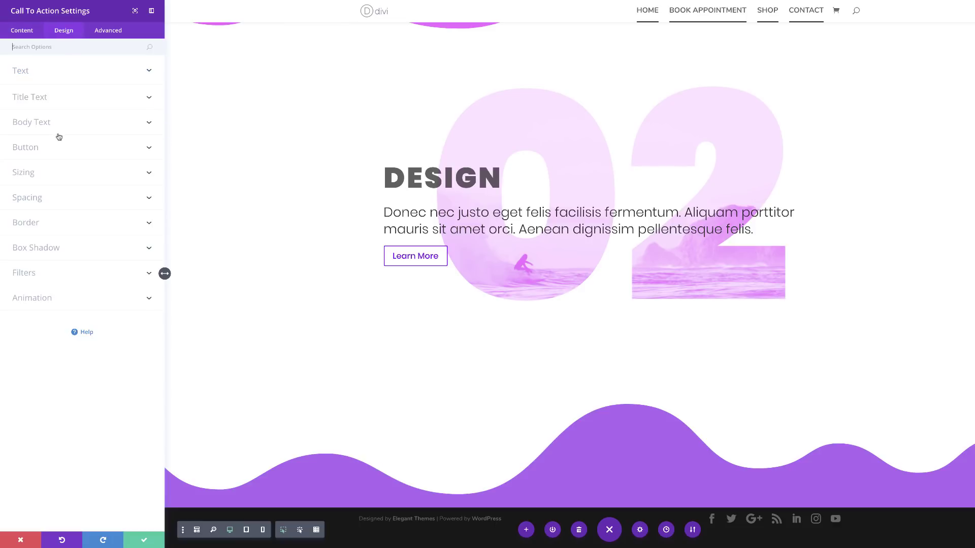
left_click(34, 148)
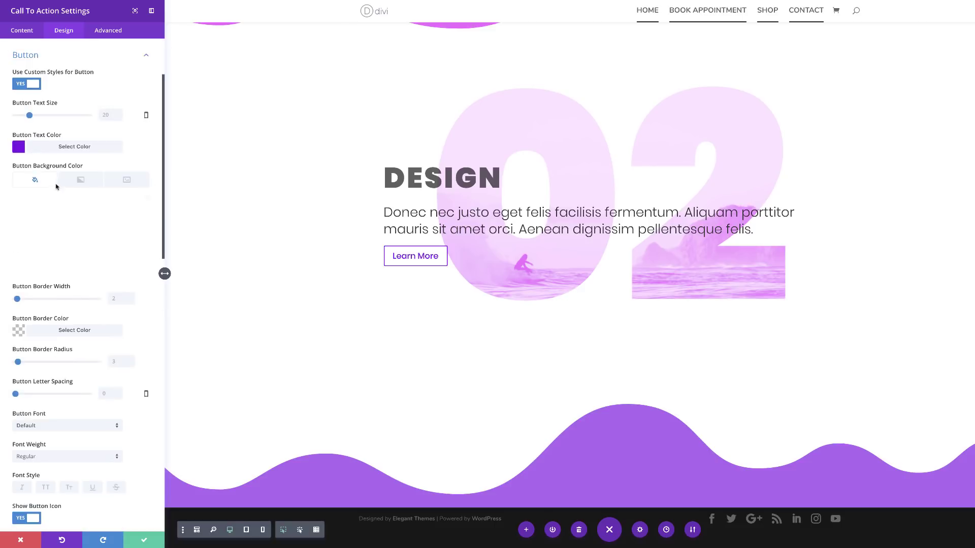
left_click(19, 149)
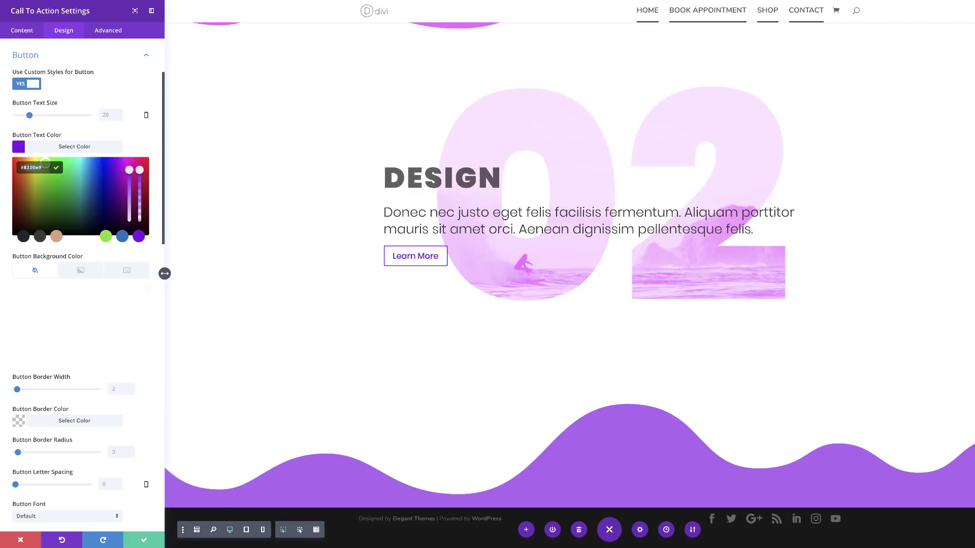
left_click(127, 159)
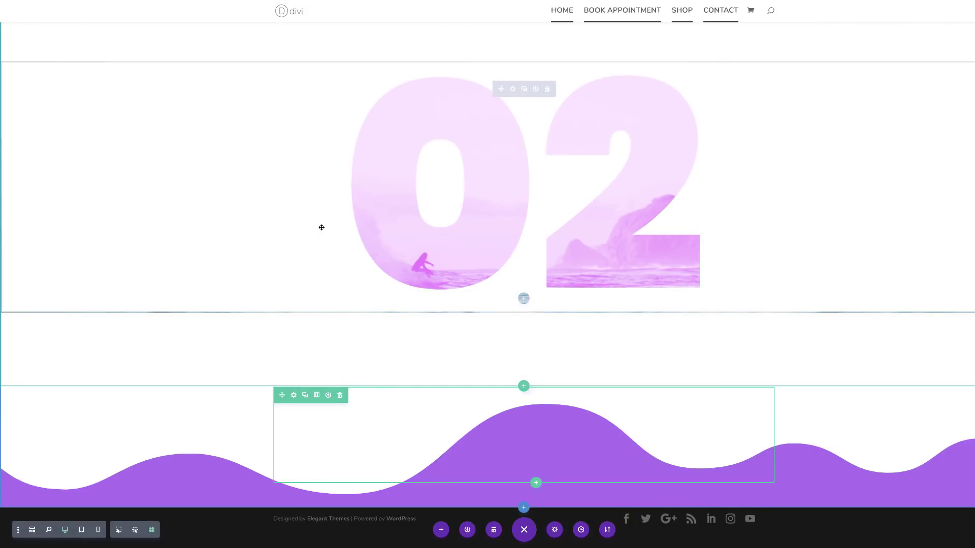
Step: Add a new regular section below the 02 section without inserting a row
scroll(321, 227, "up", 5)
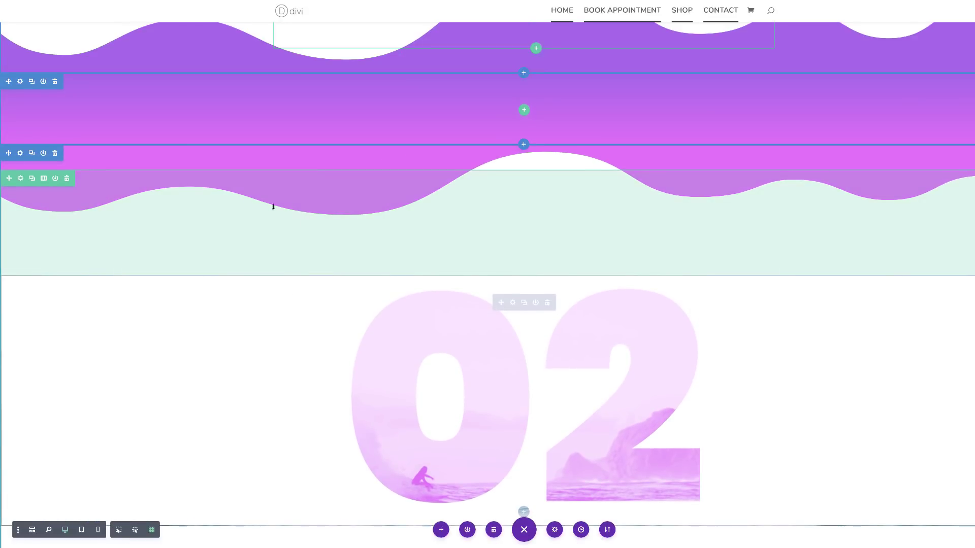
scroll(316, 230, "down", 5)
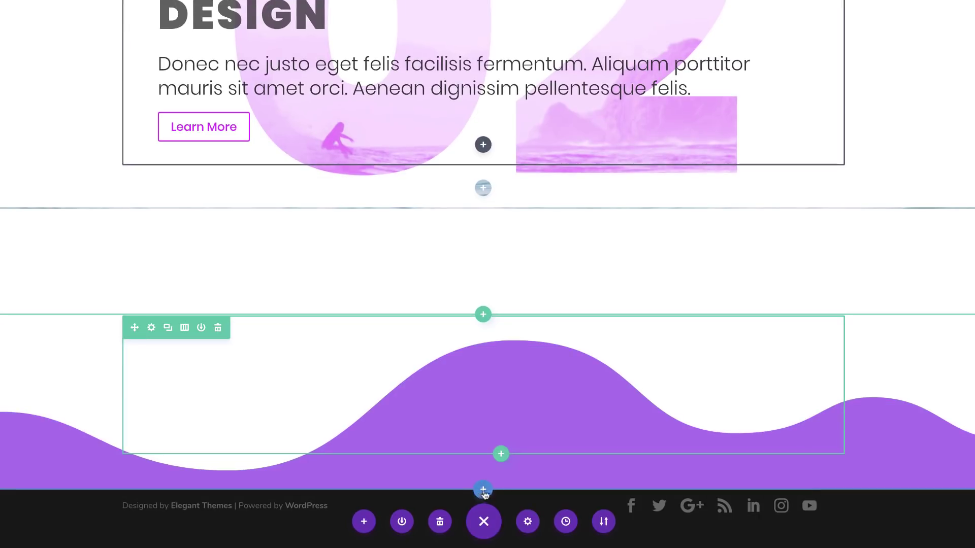
left_click(483, 490)
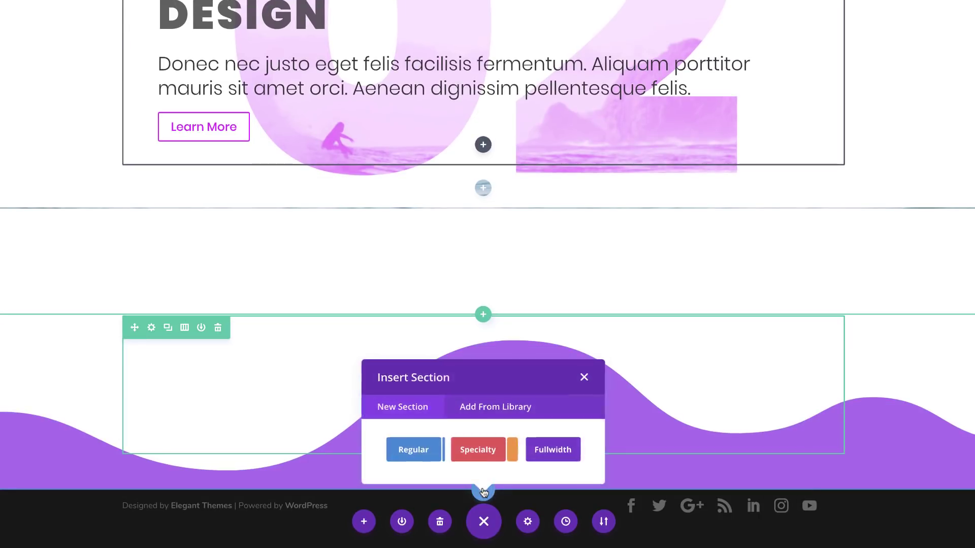
left_click(418, 449)
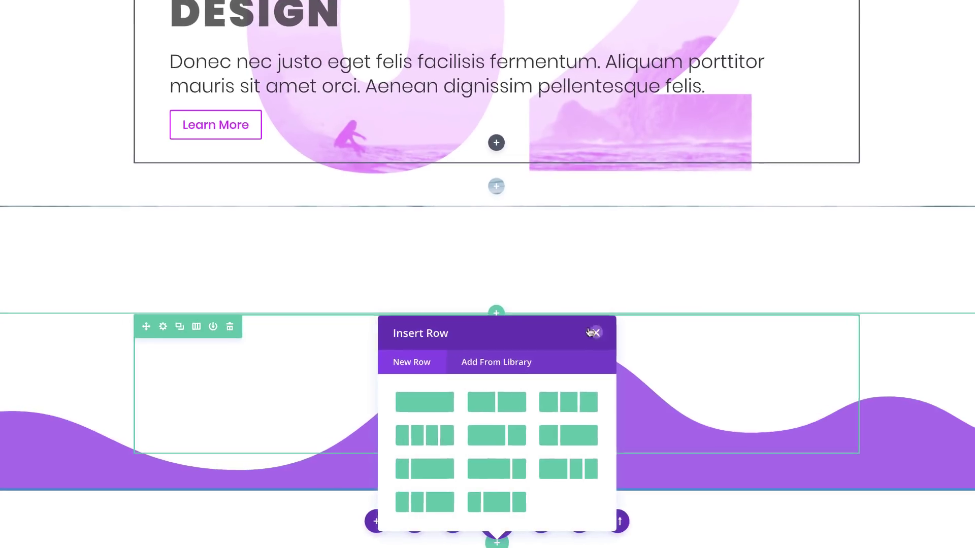
left_click(592, 333)
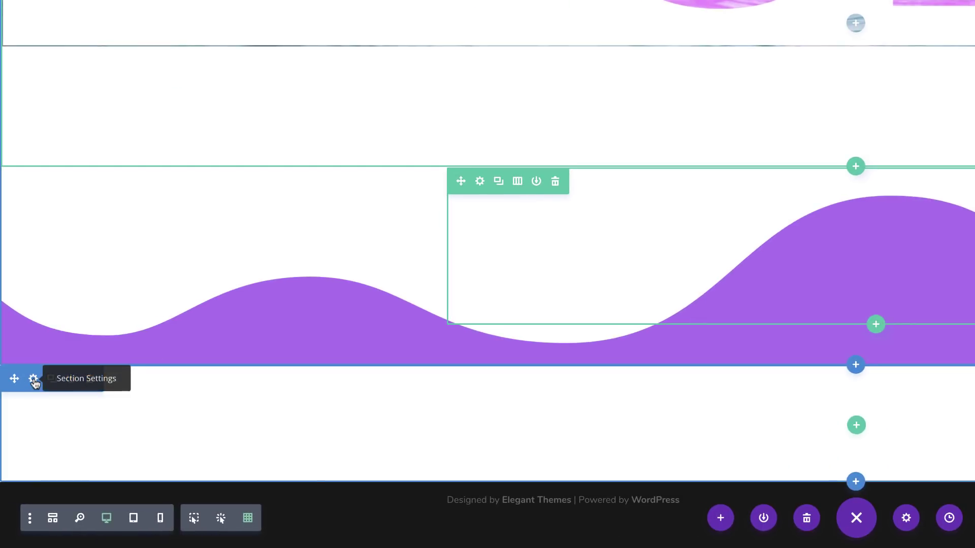
Step: Give the new empty section a gradient background with rgba(233,0,255,0.65) as its first color
left_click(33, 379)
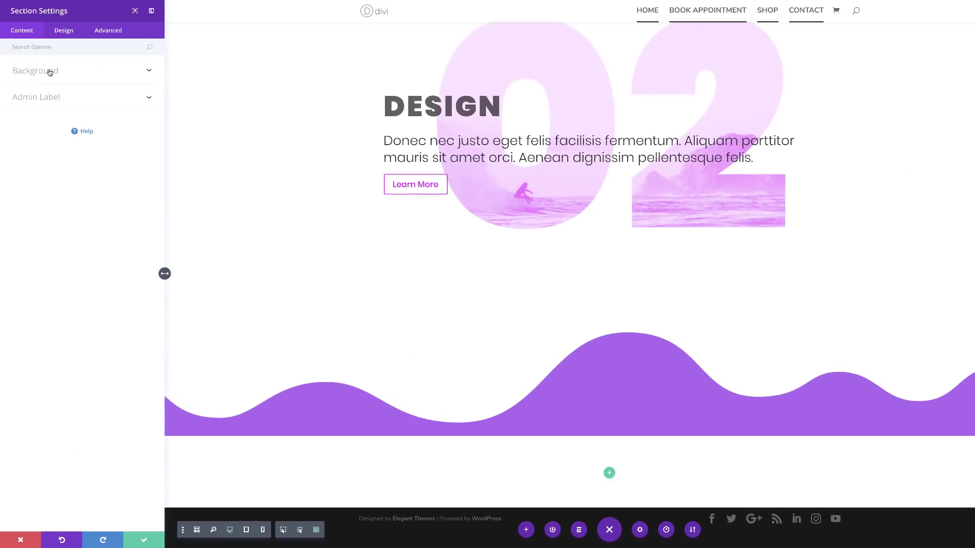
left_click(49, 72)
left_click(66, 94)
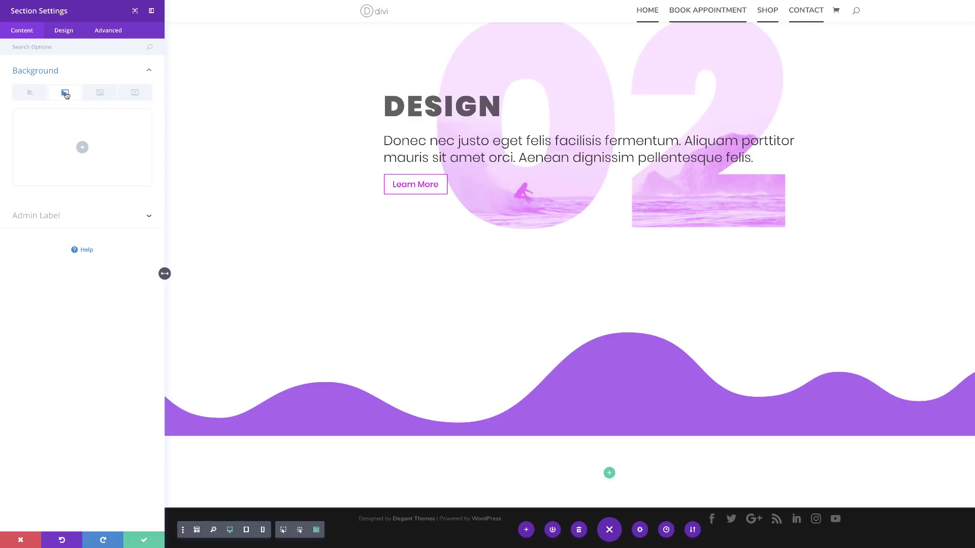
left_click(85, 147)
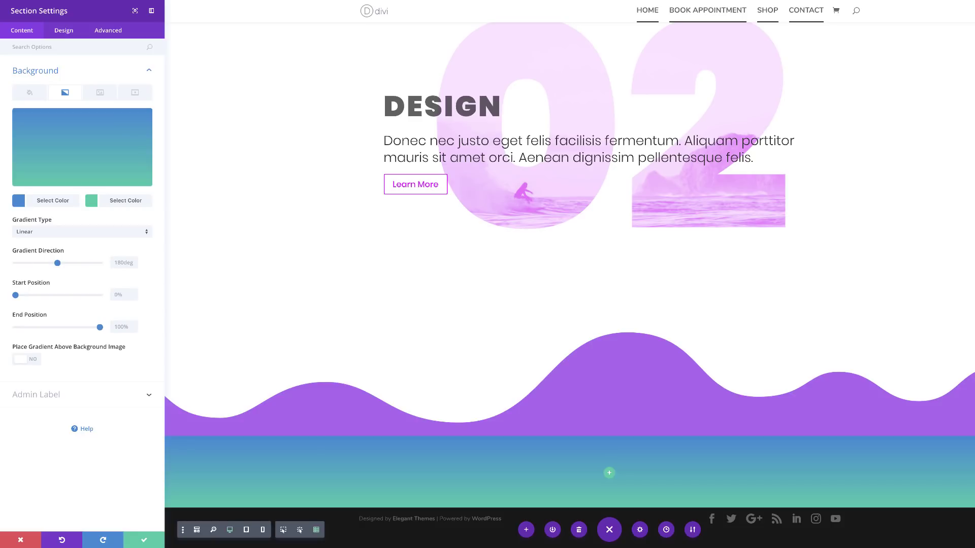
left_click(19, 201)
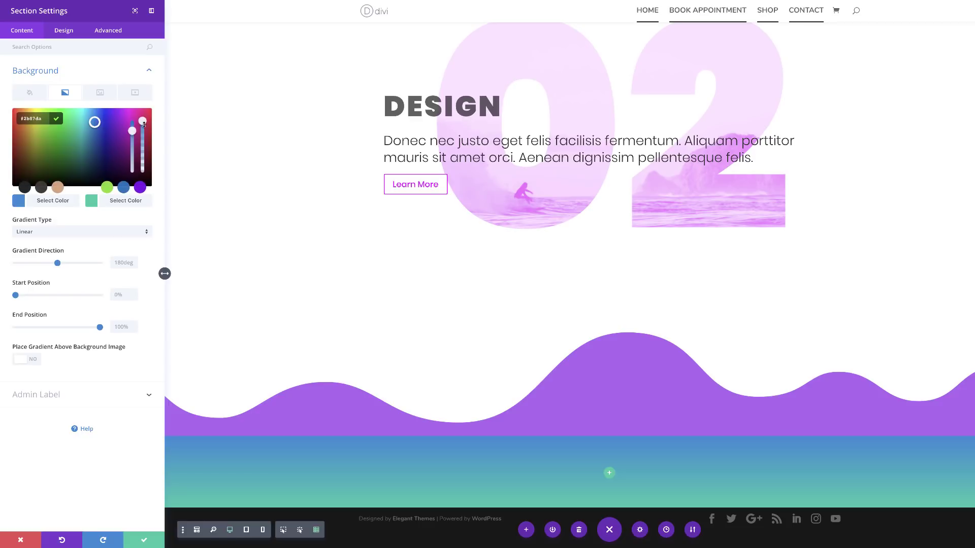
left_click(144, 124)
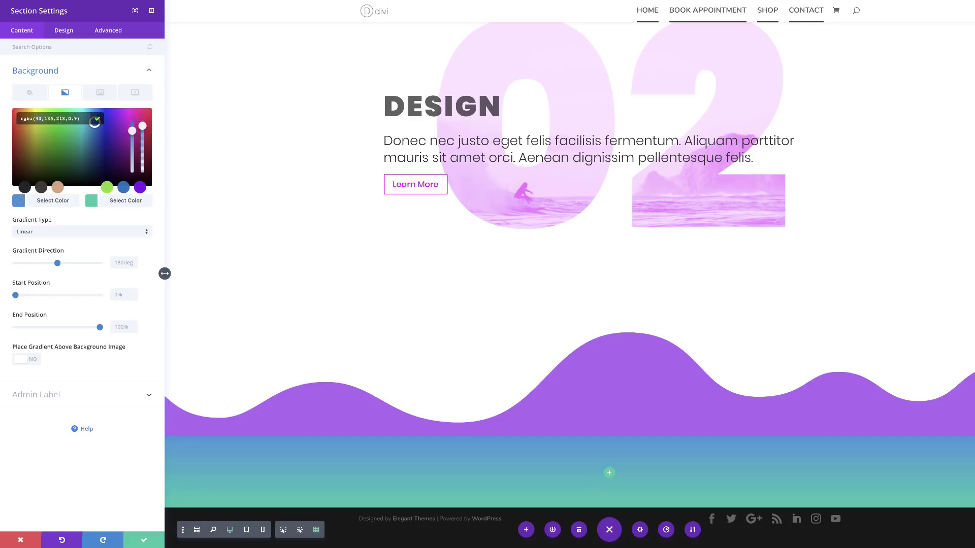
type("233,0,255,0.65")
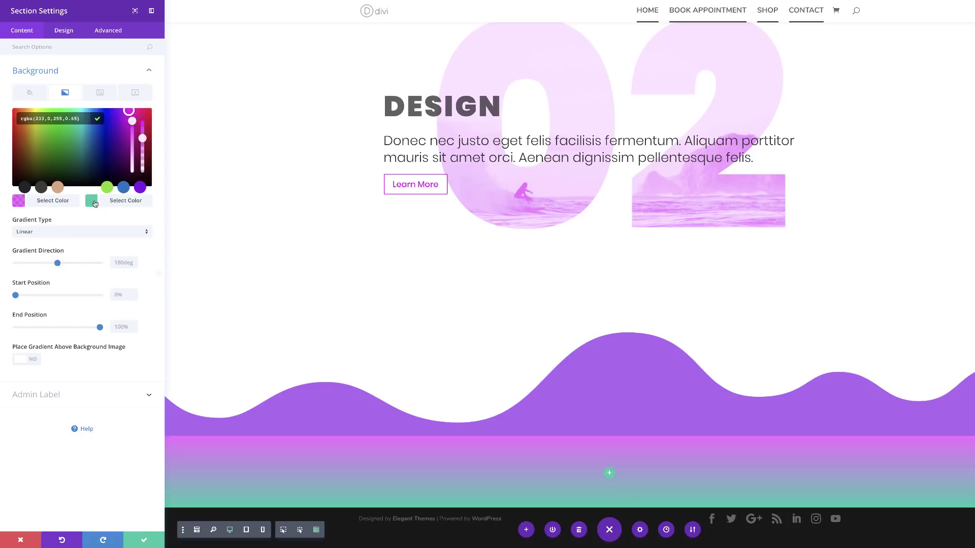
Step: Set the gradient's second color to a semi-transparent blue and save the section settings
left_click(95, 204)
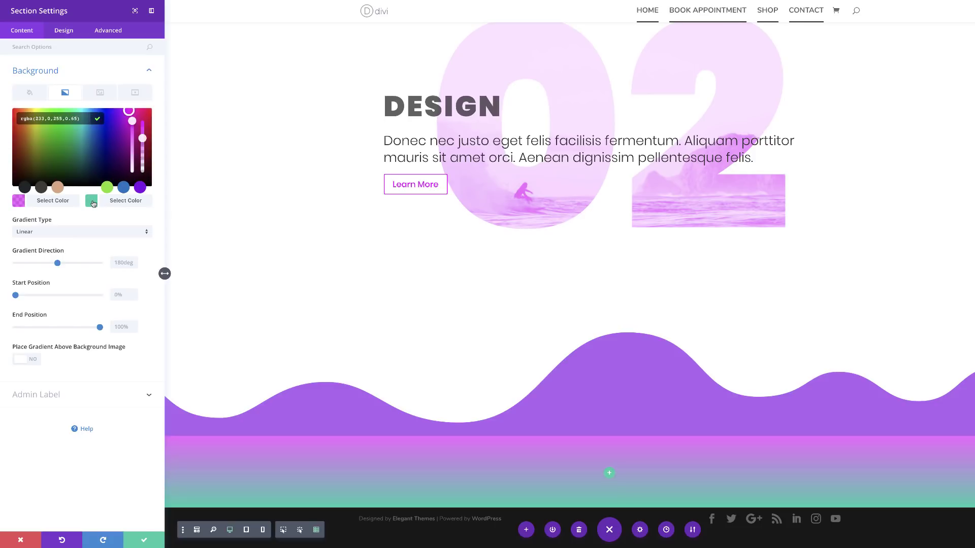
left_click(143, 127)
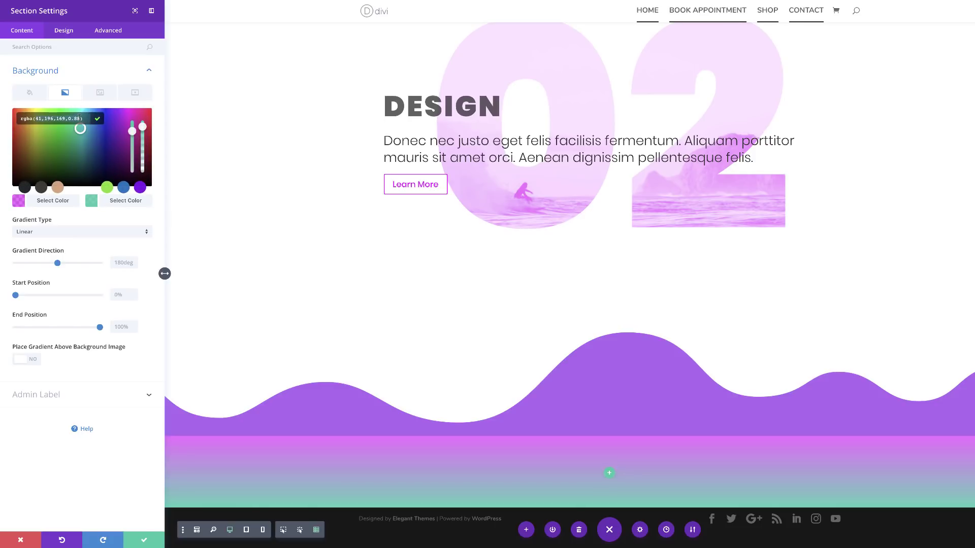
left_click(144, 540)
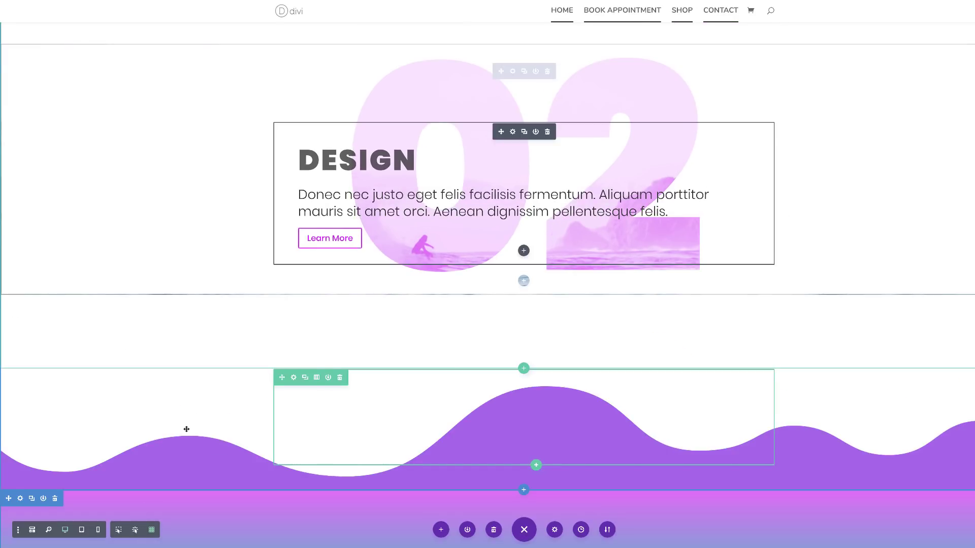
Step: Duplicate the 02 section in wireframe view, move the copy below the new gradient section, and return to desktop view
scroll(186, 429, "down", 3)
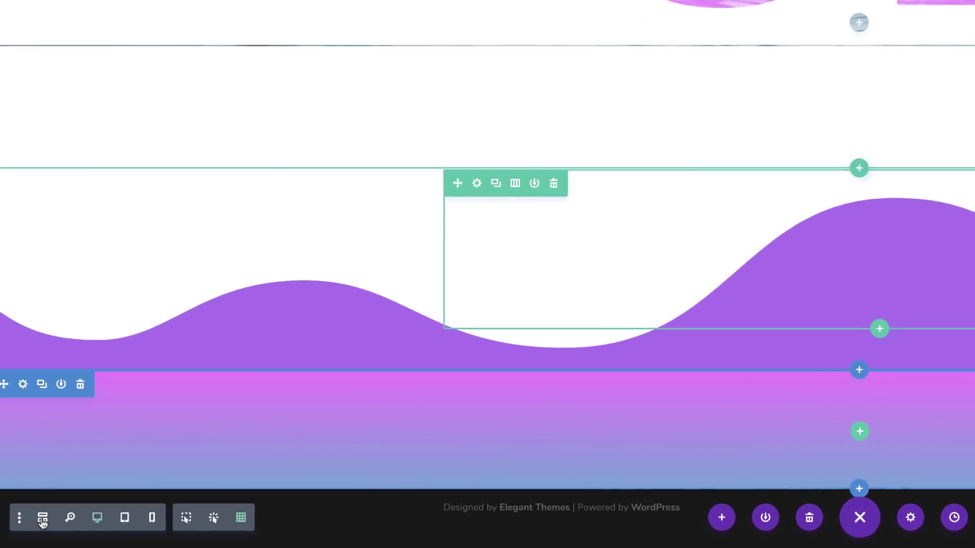
left_click(53, 517)
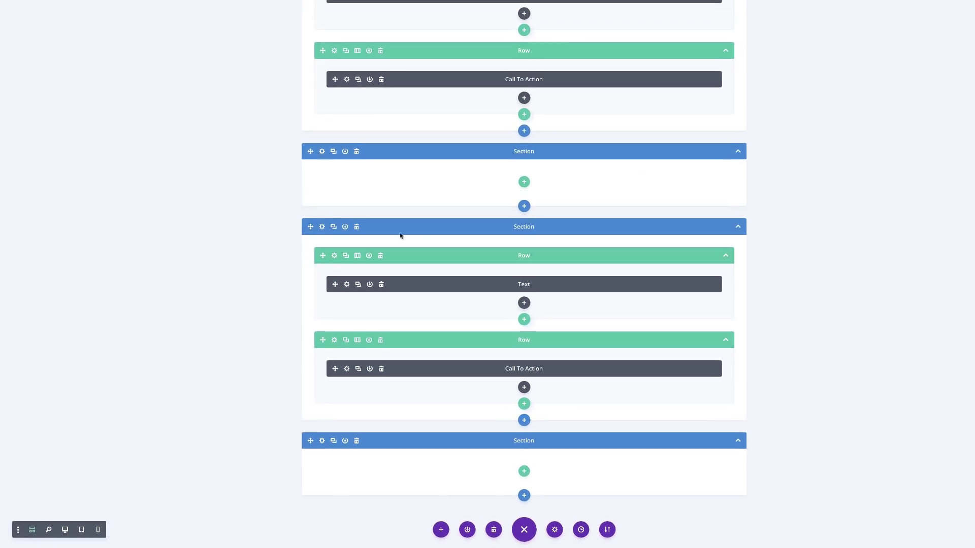
left_click(336, 227)
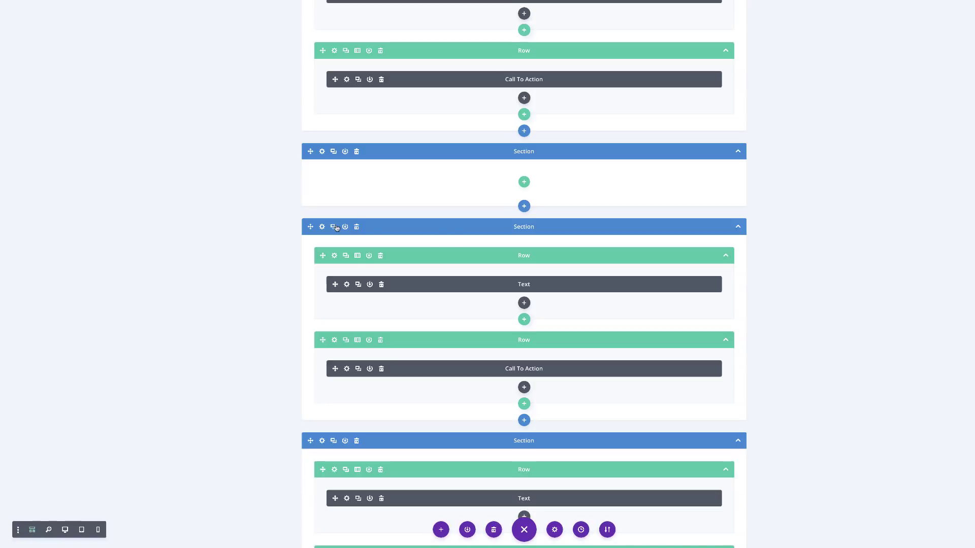
scroll(266, 309, "down", 4)
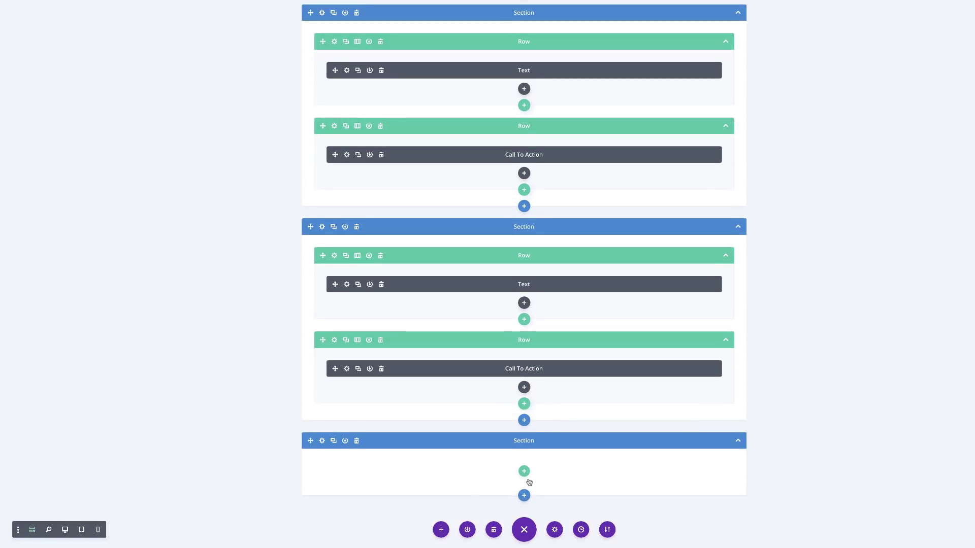
left_click_drag(457, 260, 427, 522)
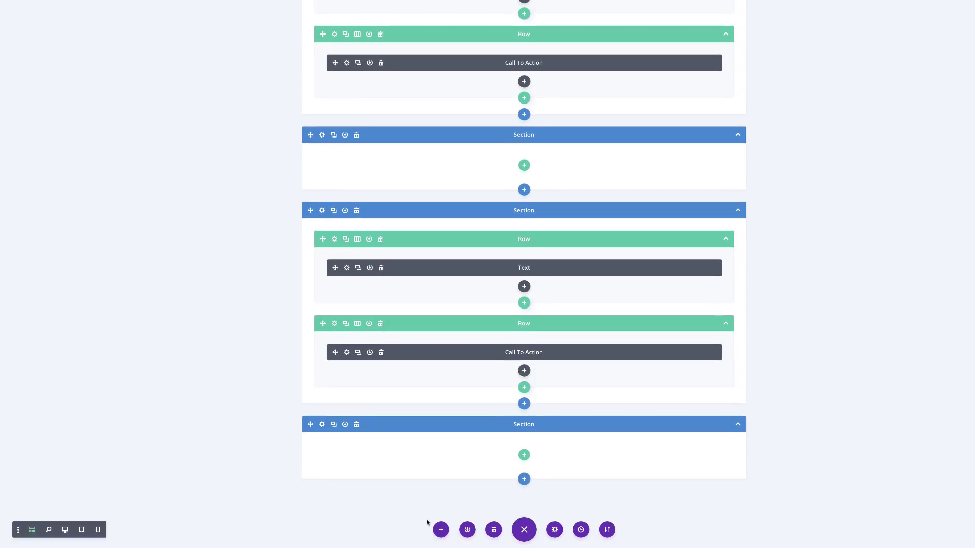
scroll(279, 327, "down", 4)
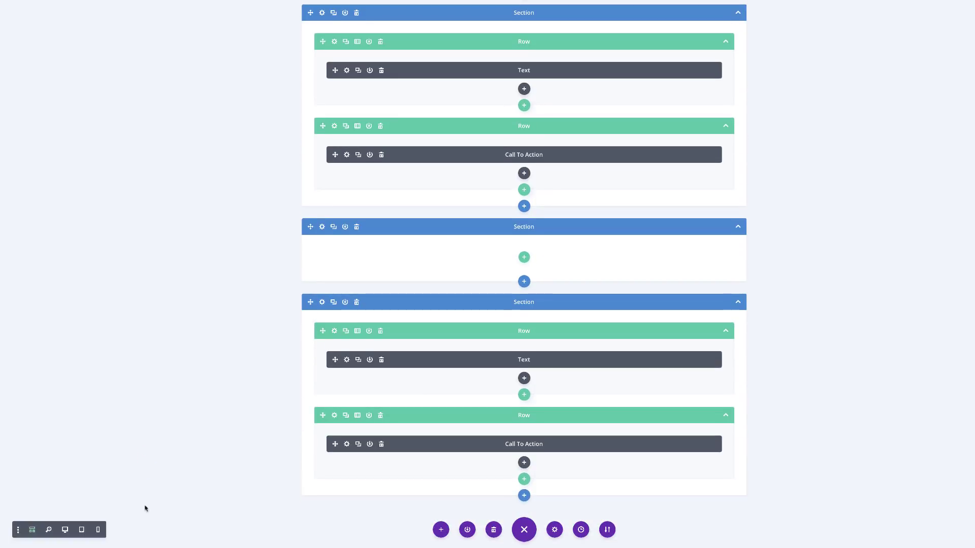
left_click(65, 529)
scroll(172, 340, "down", 5)
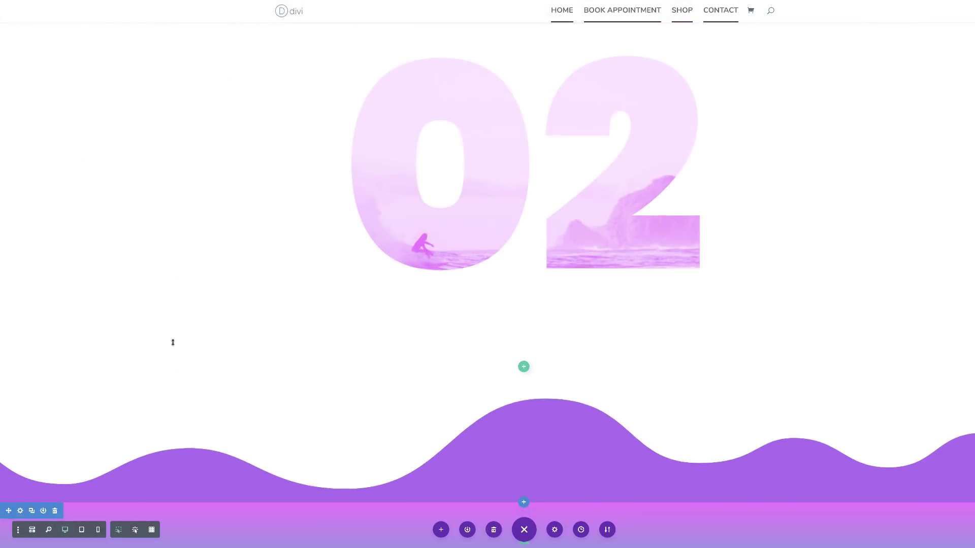
Step: Change the top divider color of the duplicated 02 section to rgba(12,113,195,0.65) and save its settings
scroll(173, 342, "up", 5)
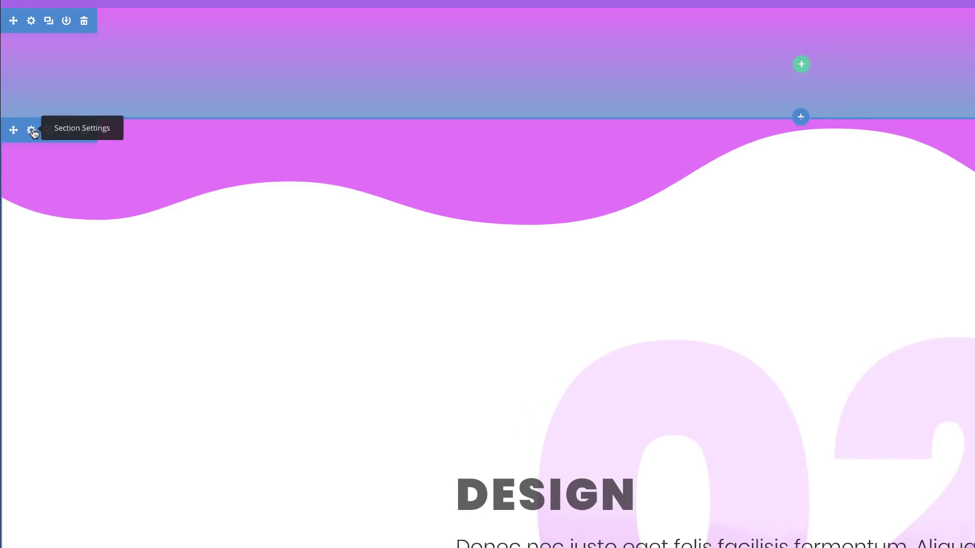
left_click(32, 131)
left_click(64, 30)
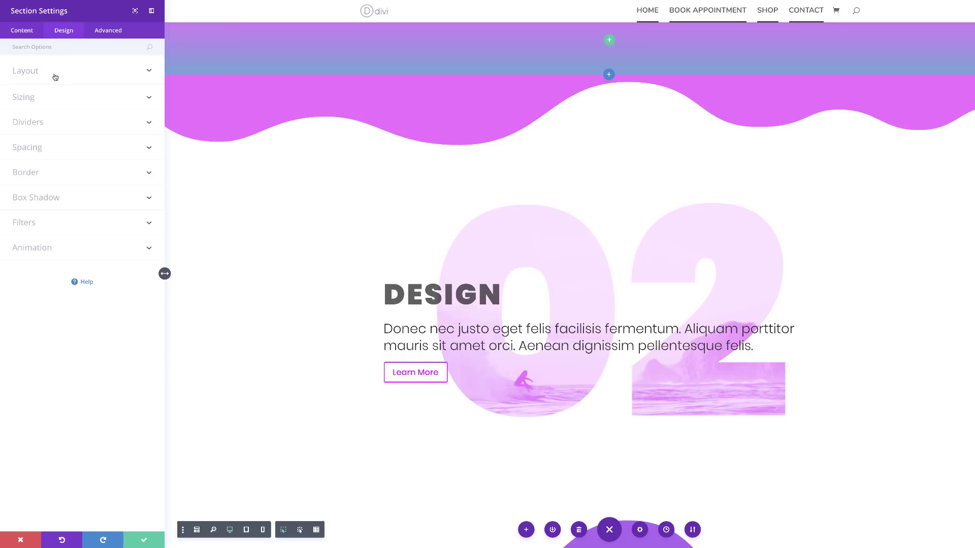
left_click(39, 123)
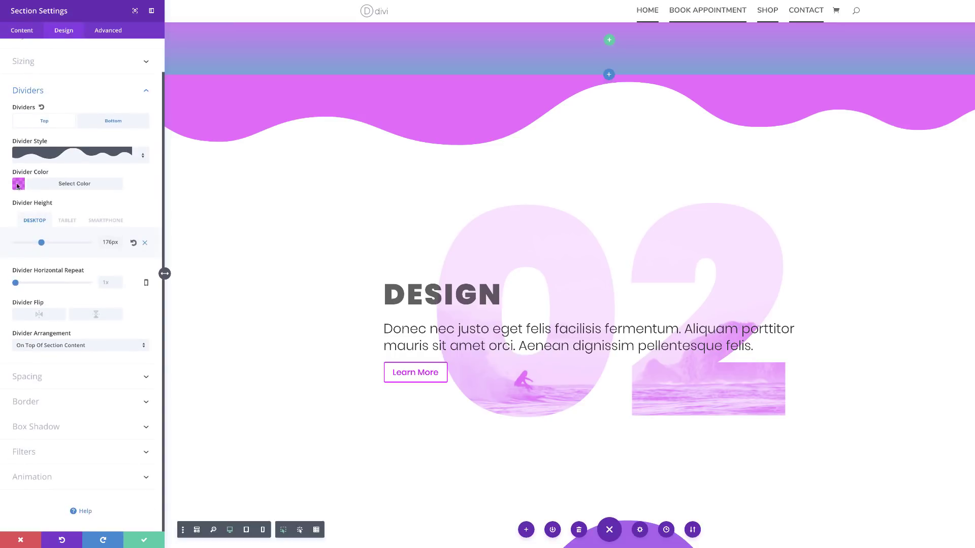
left_click(18, 184)
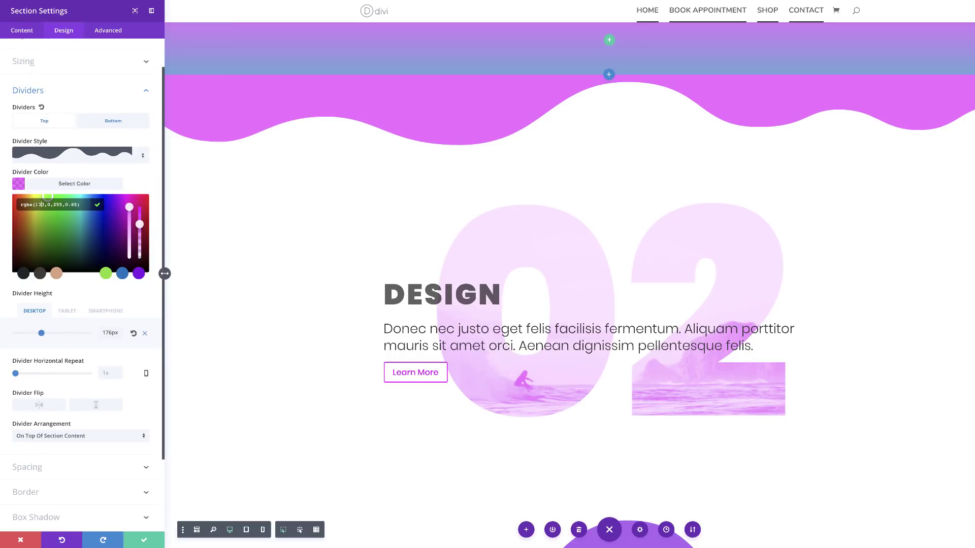
type("rgba(12,113,195,0.65)")
scroll(284, 287, "up", 2)
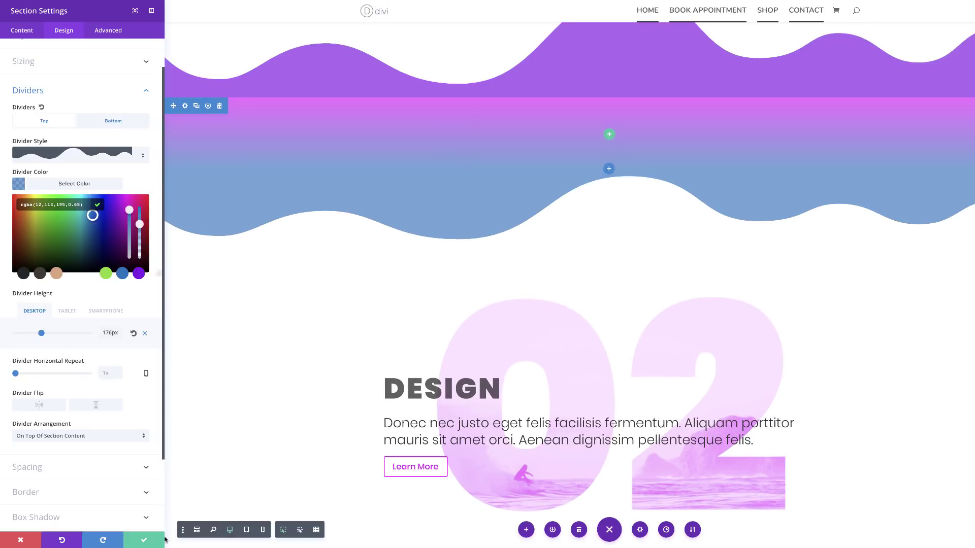
left_click(143, 540)
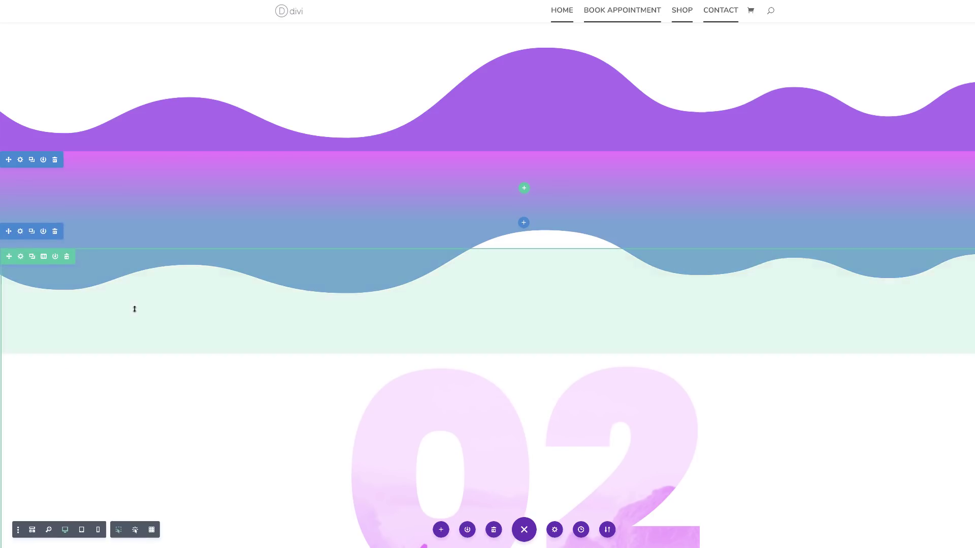
scroll(132, 307, "down", 4)
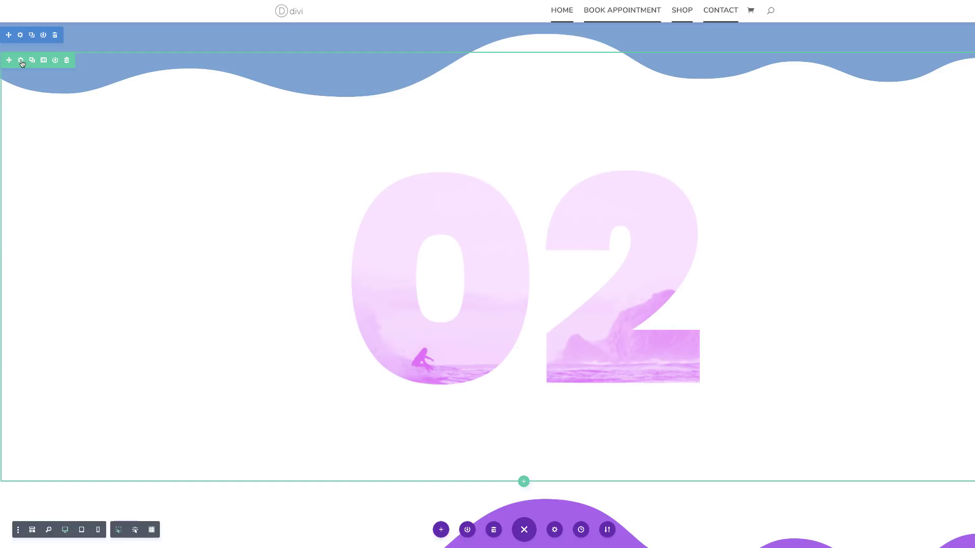
Step: Replace the number row's column 1 background image with the green aurora photo, set its image size to Fit and save
left_click(20, 61)
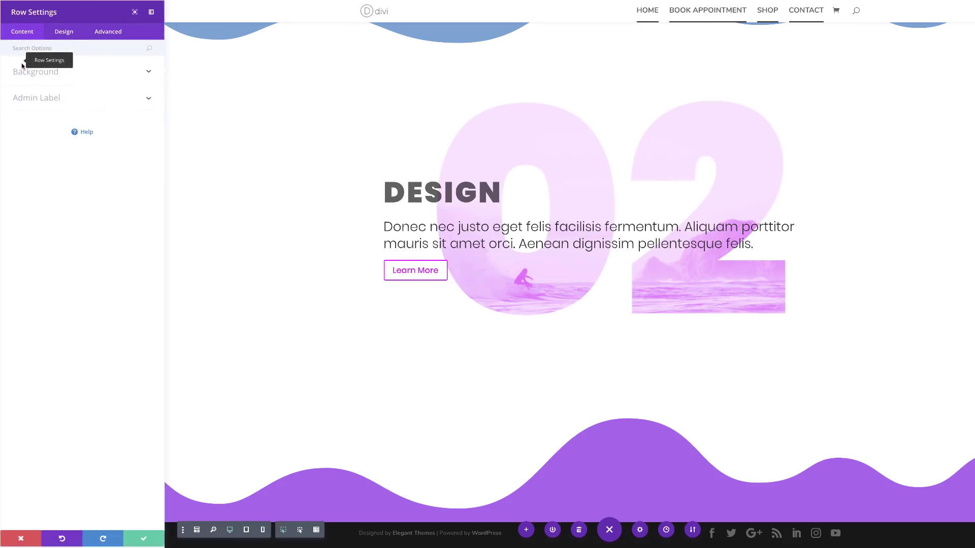
left_click(53, 75)
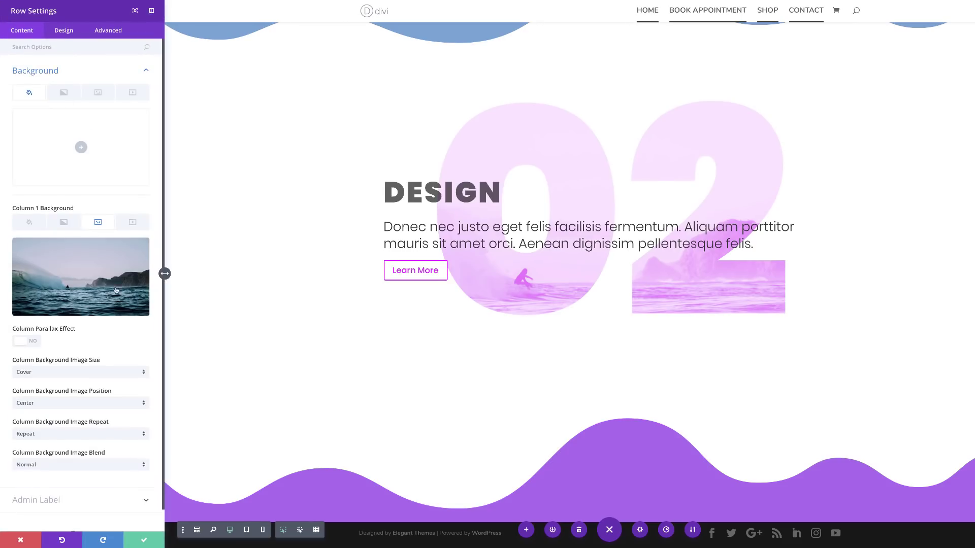
left_click(83, 274)
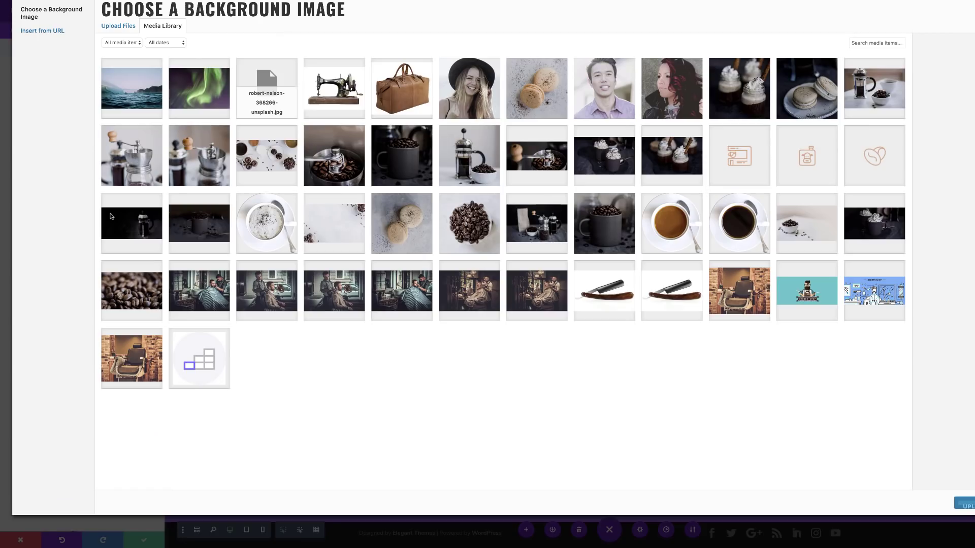
left_click(203, 96)
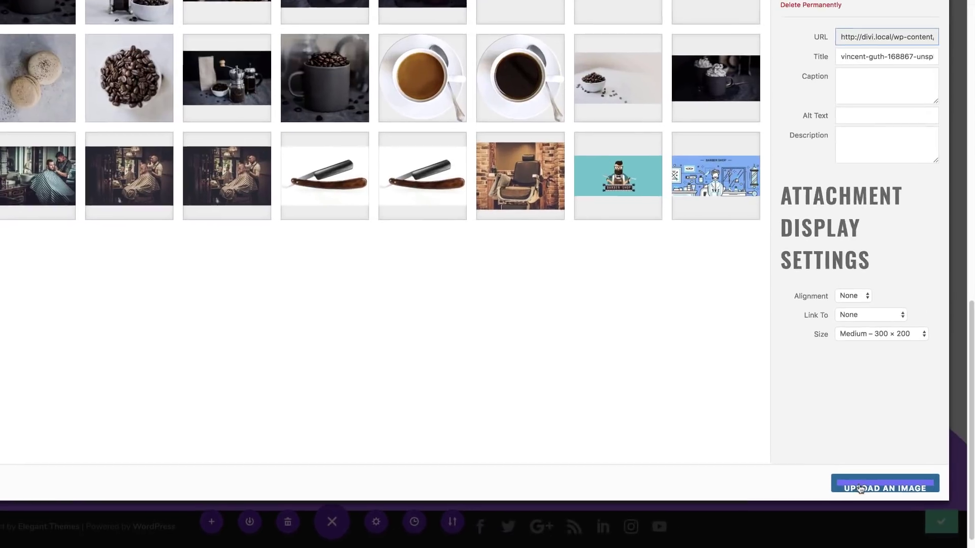
left_click(942, 497)
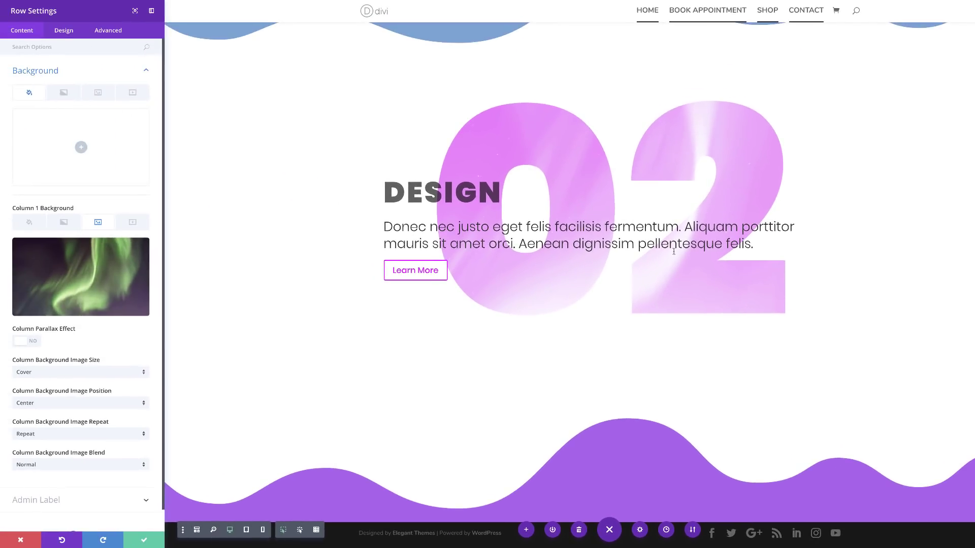
left_click(135, 372)
left_click(137, 378)
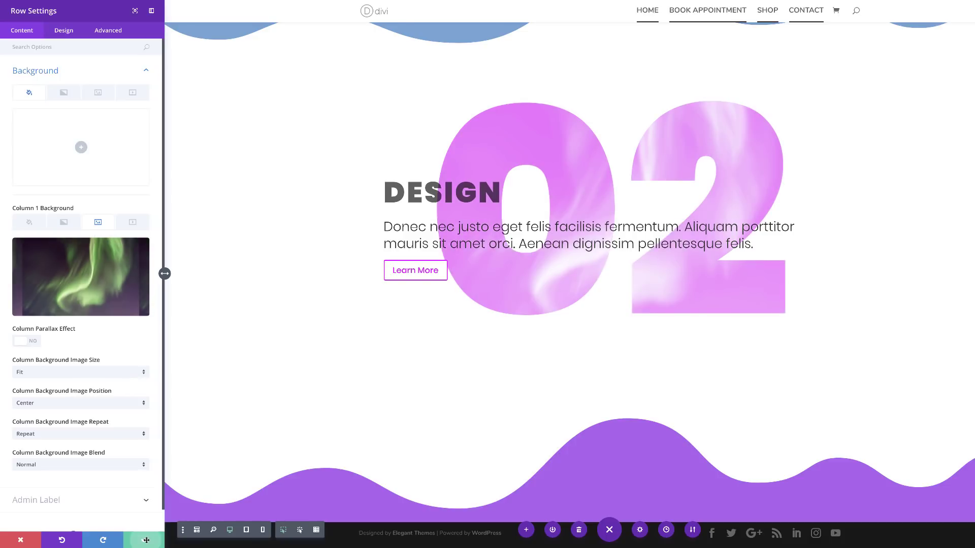
left_click(146, 541)
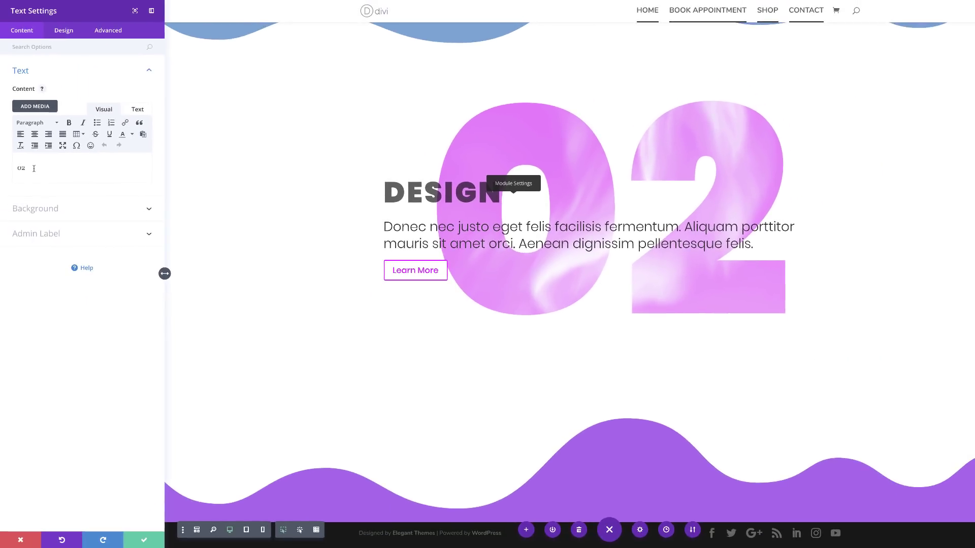
Step: Change the duplicated section's number text to 03 and its call to action title to Develop, saving both modules
left_click_drag(21, 168, 28, 167)
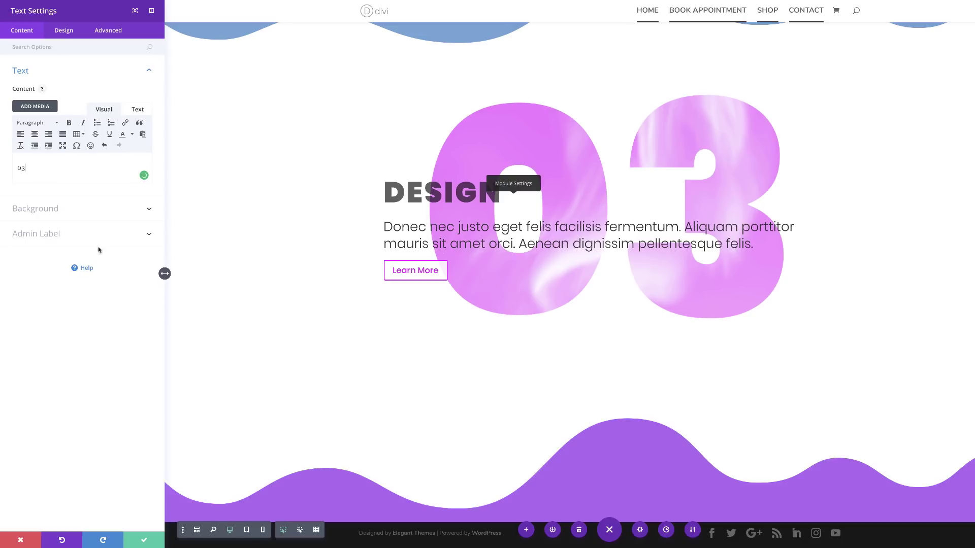
left_click(144, 539)
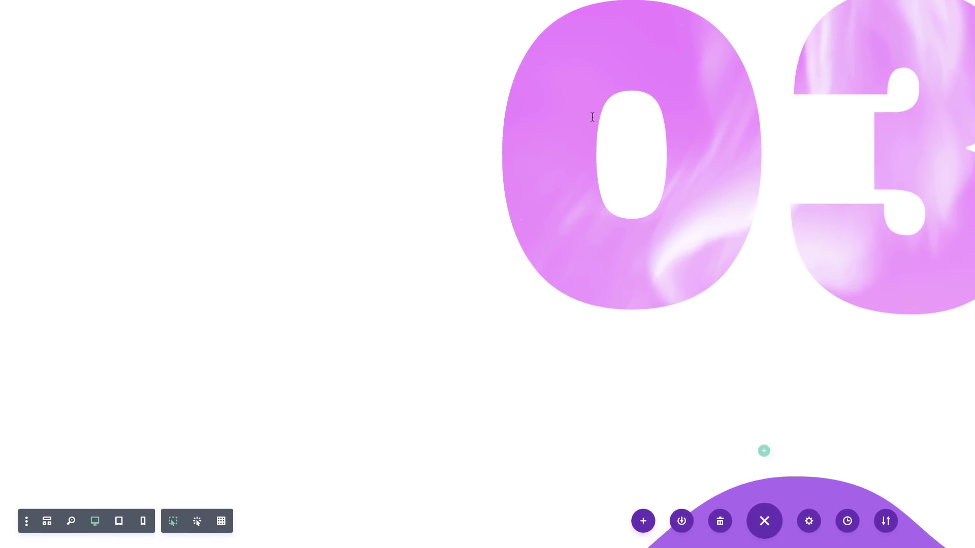
left_click(47, 521)
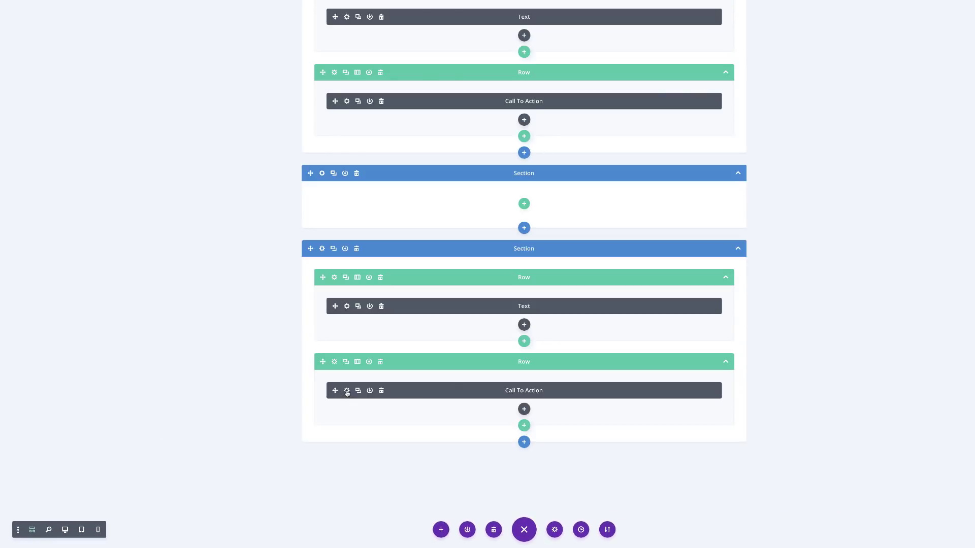
left_click(347, 391)
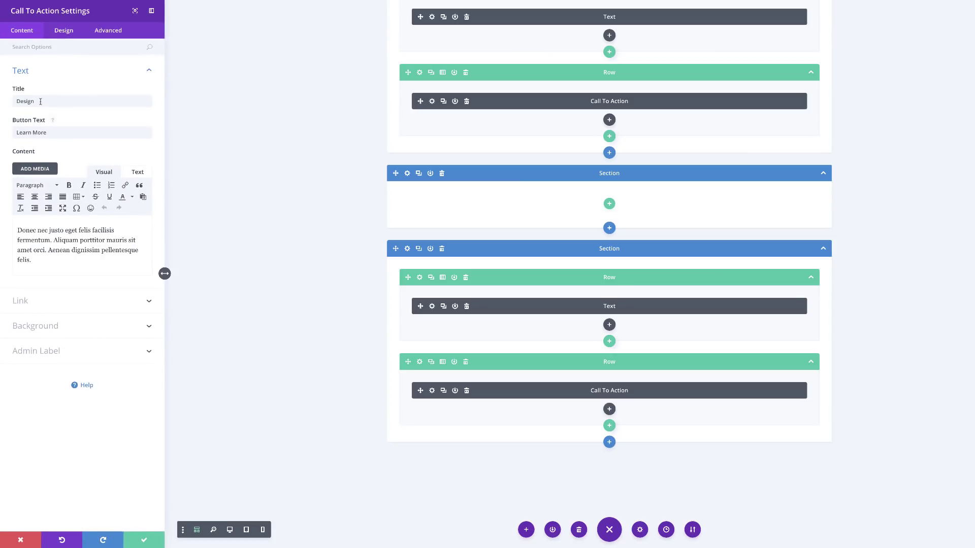
double_click(40, 101)
type("Develop")
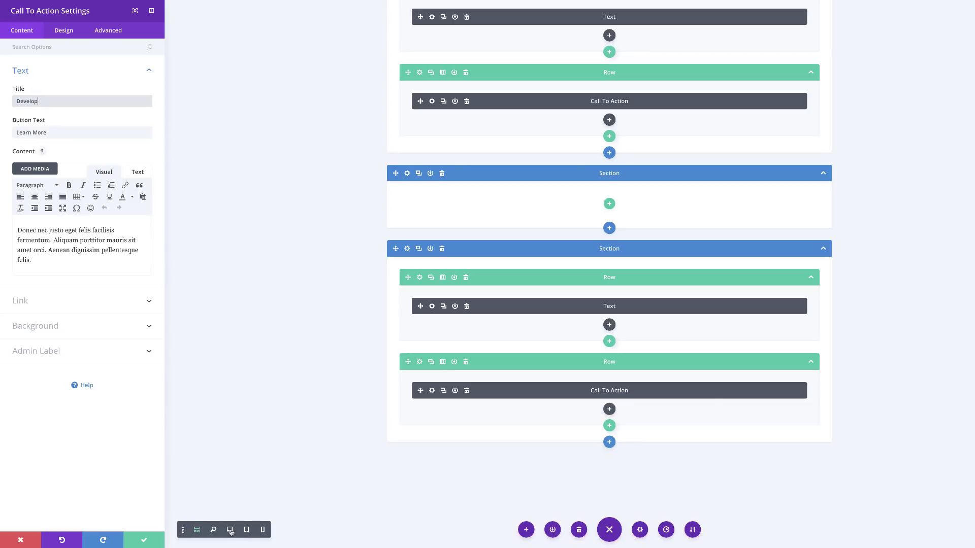
left_click(230, 529)
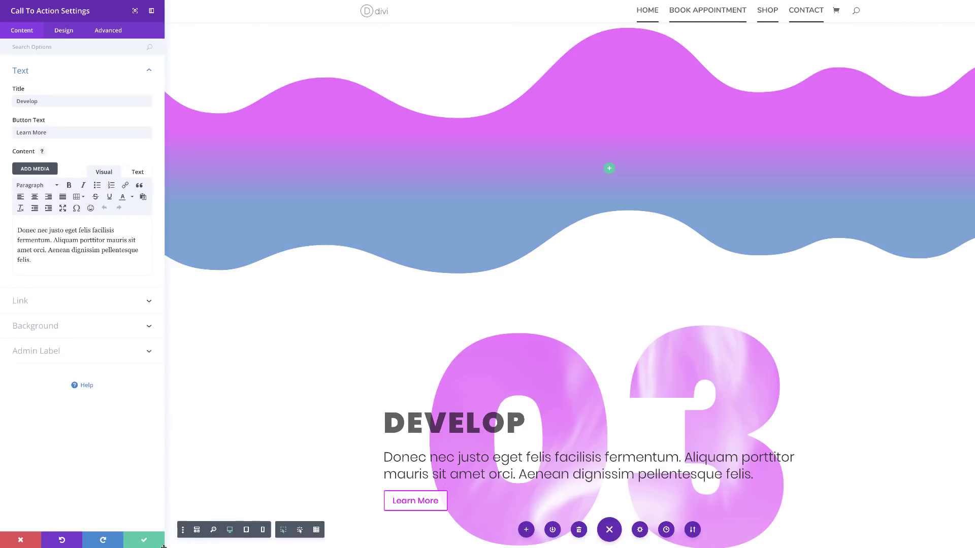
left_click(145, 540)
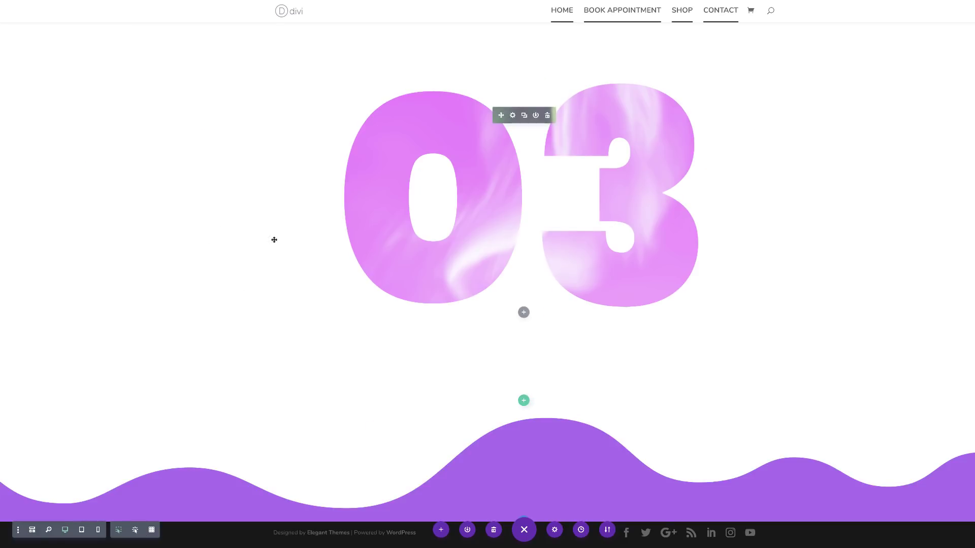
Step: Insert a new regular section below the 03 section without adding a row to it
scroll(269, 250, "down", 1)
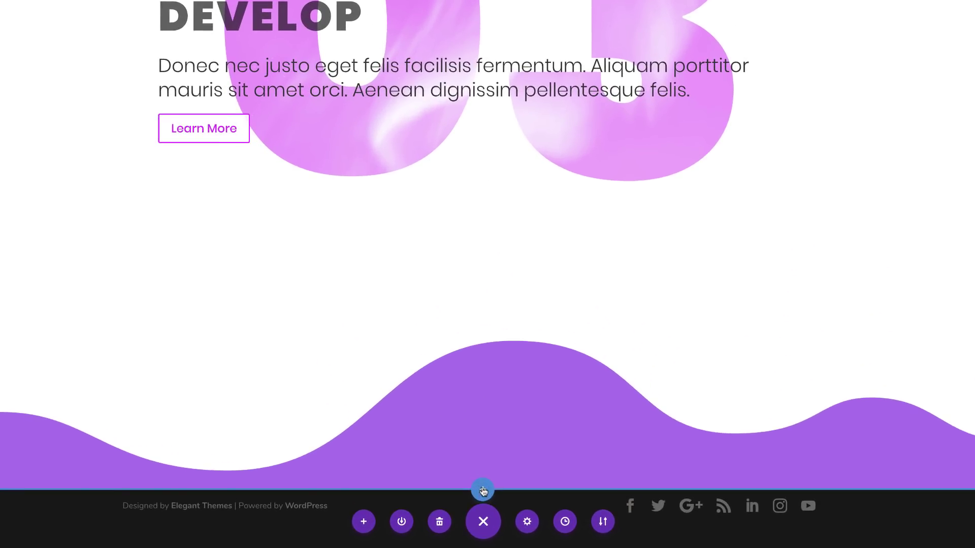
left_click(483, 491)
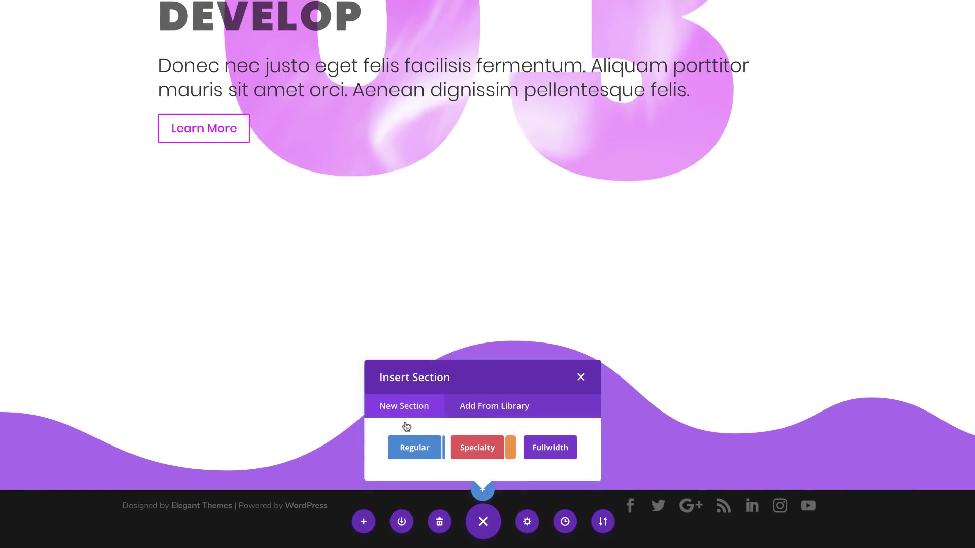
left_click(421, 452)
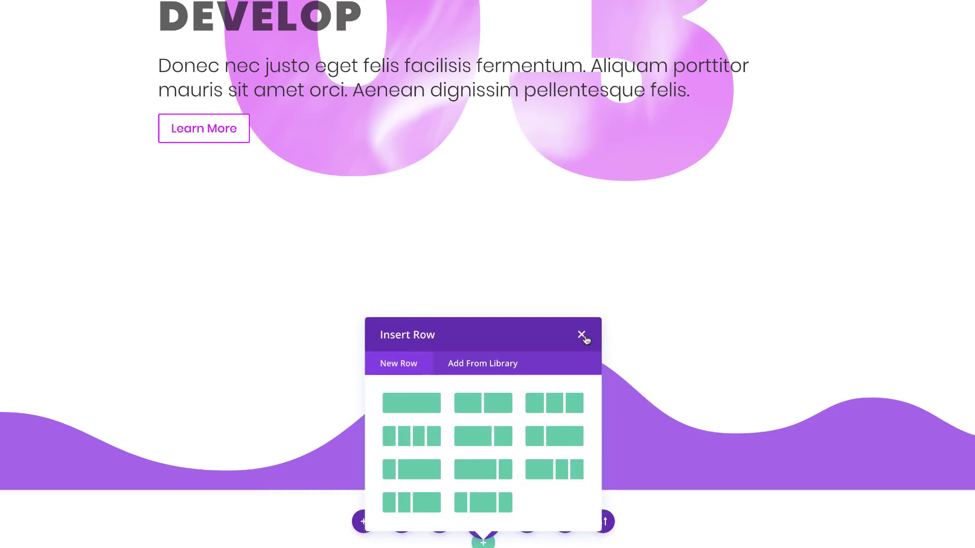
left_click(582, 335)
scroll(374, 407, "down", 3)
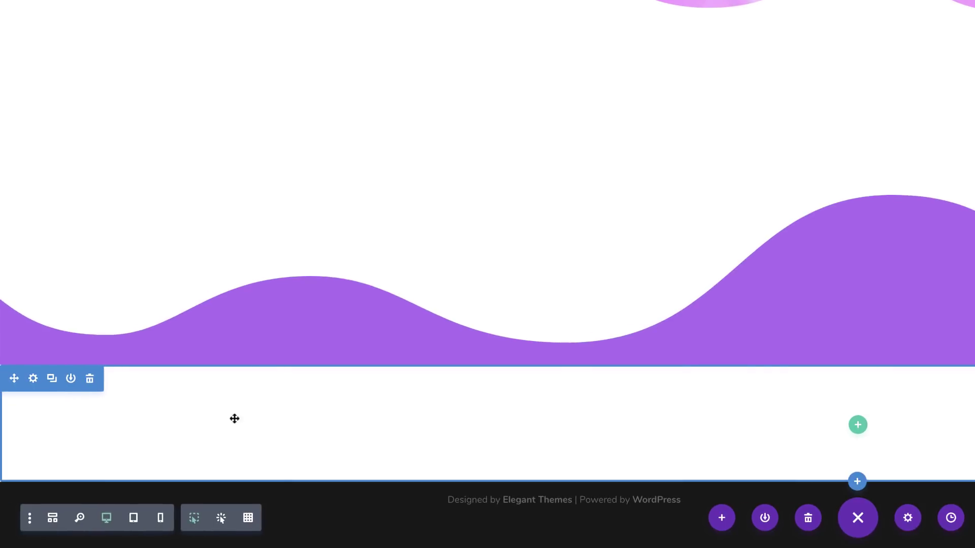
Step: Give the new empty section a gradient background with a semi-transparent blue as its first color
left_click(33, 380)
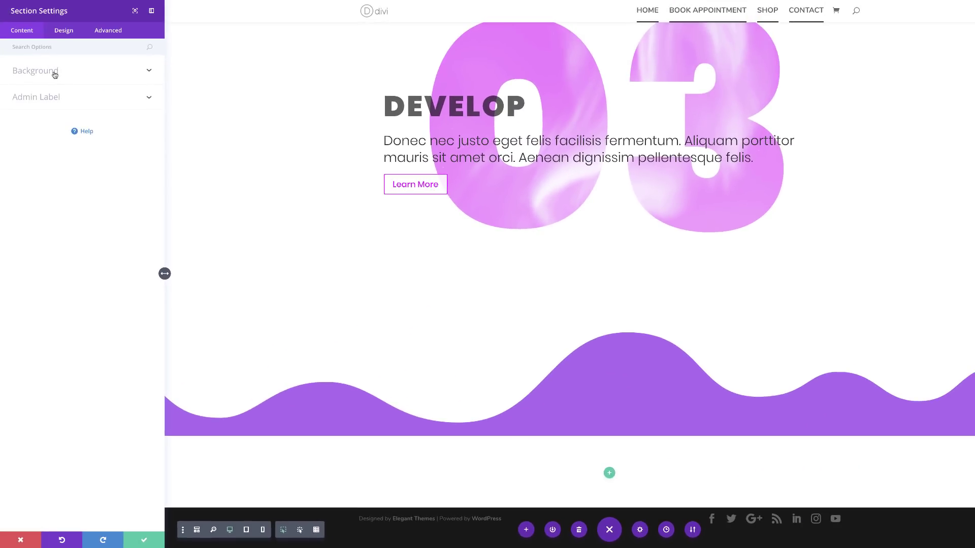
left_click(54, 71)
left_click(70, 95)
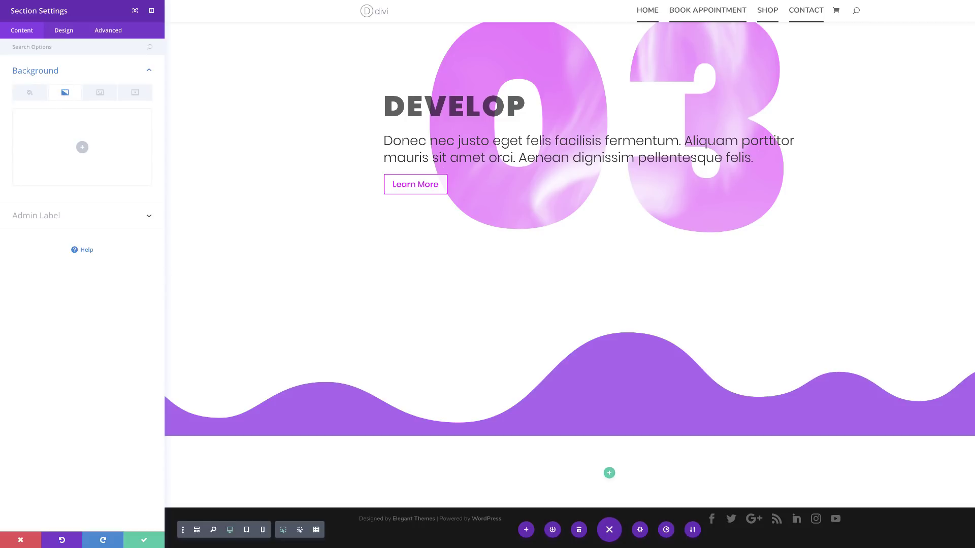
left_click(83, 149)
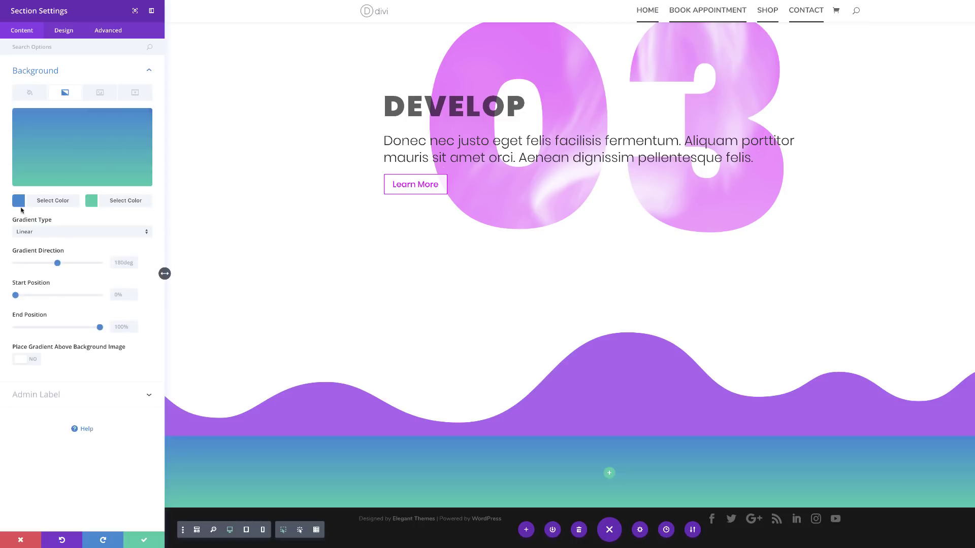
left_click(19, 201)
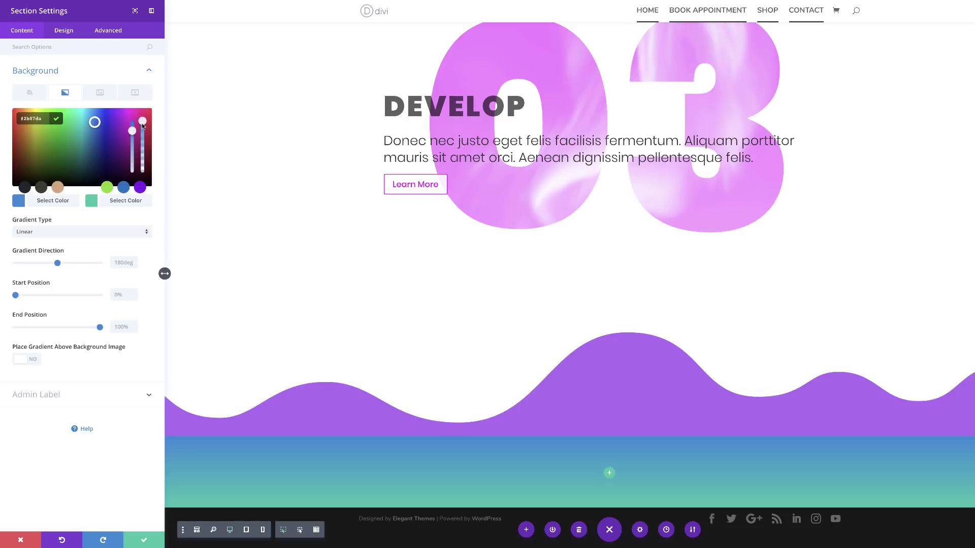
left_click_drag(144, 127, 144, 134)
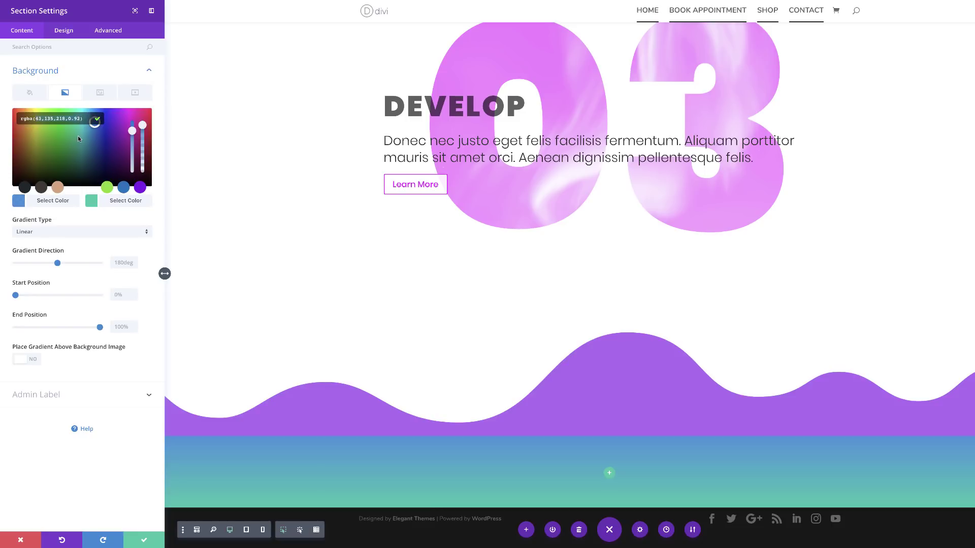
Step: Set the gradient's second color to rgba(124,218,36,0.65) and save the section settings
left_click(94, 204)
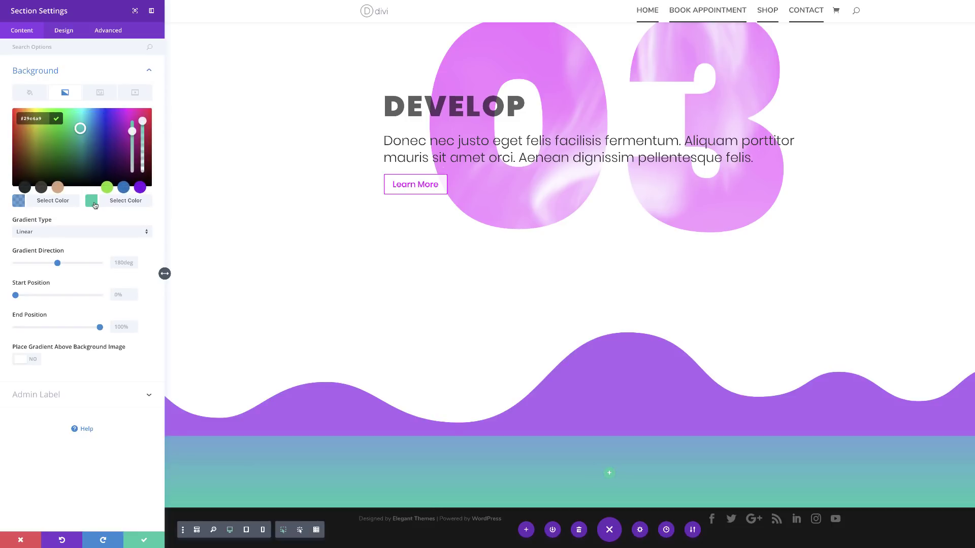
left_click(143, 122)
triple_click(79, 118)
type("rgba(124,218,36,0.65)")
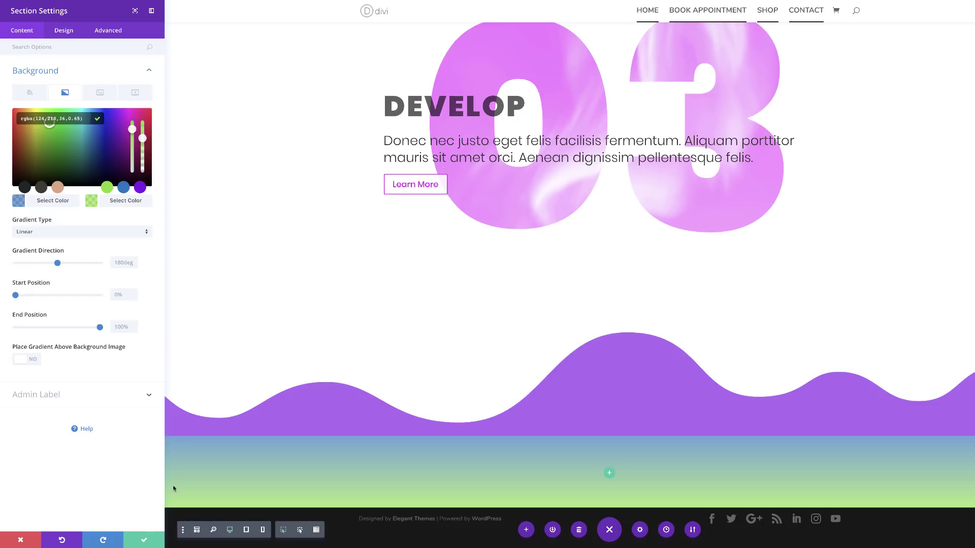
left_click(143, 540)
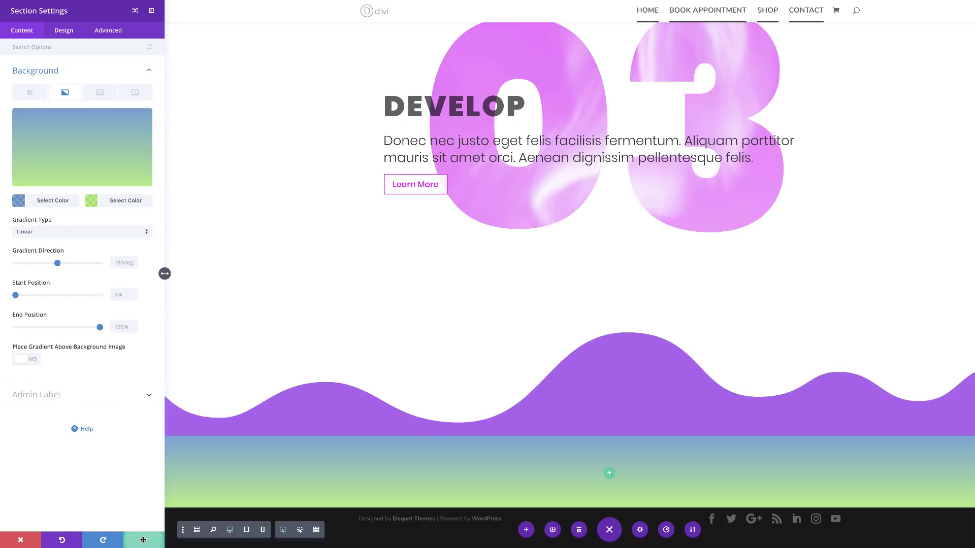
Step: Duplicate the 03 section in wireframe view, move the copy below the blue-to-green gradient section, and return to desktop view
scroll(289, 395, "down", 1)
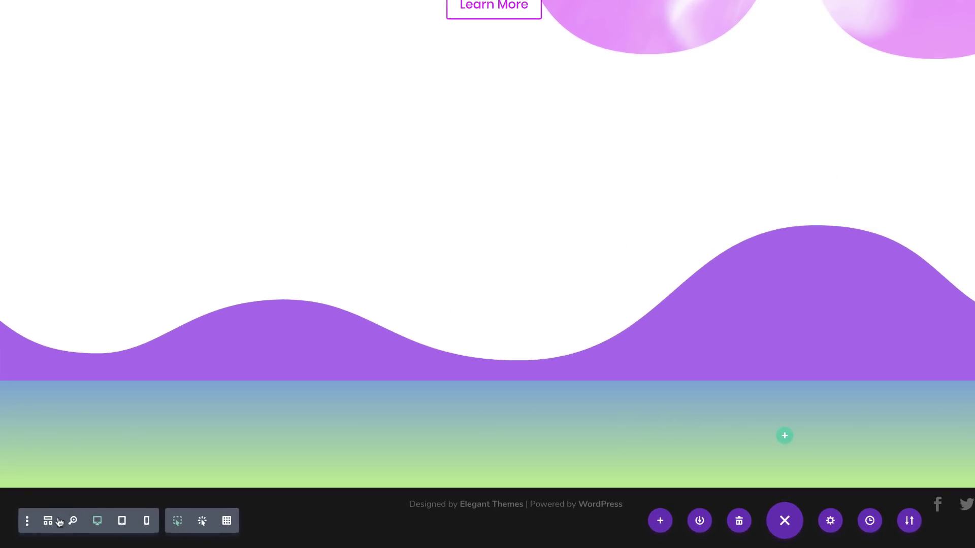
left_click(49, 524)
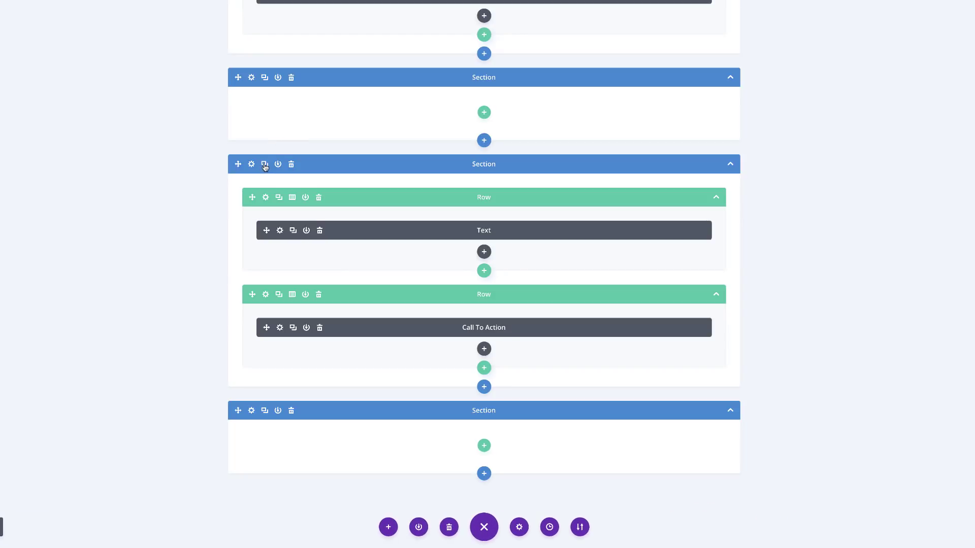
left_click(265, 166)
scroll(178, 259, "down", 5)
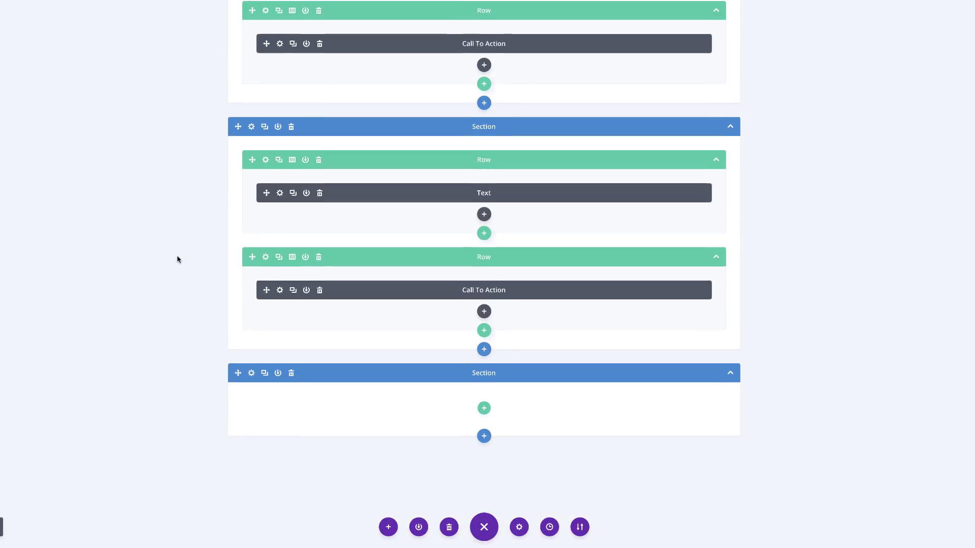
scroll(178, 260, "down", 2)
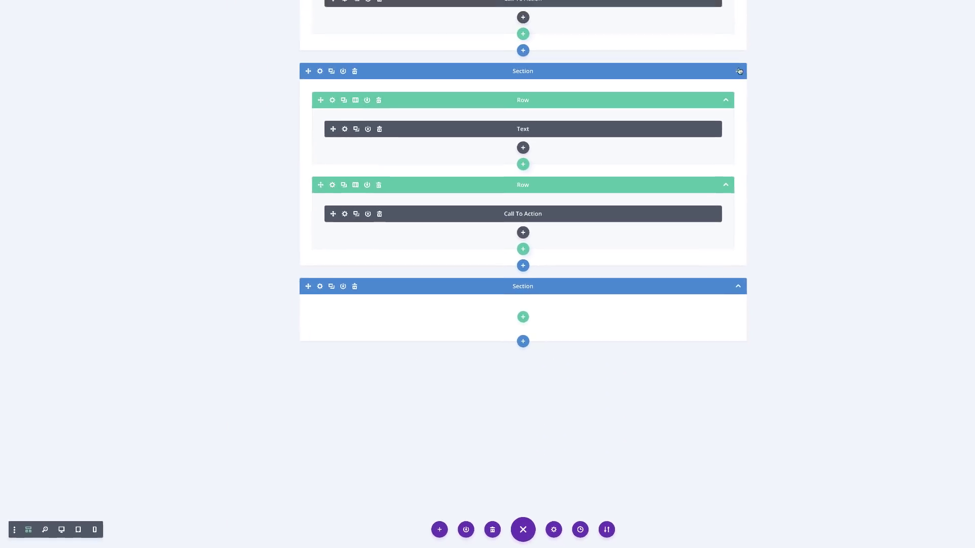
left_click(739, 71)
left_click_drag(721, 72, 474, 161)
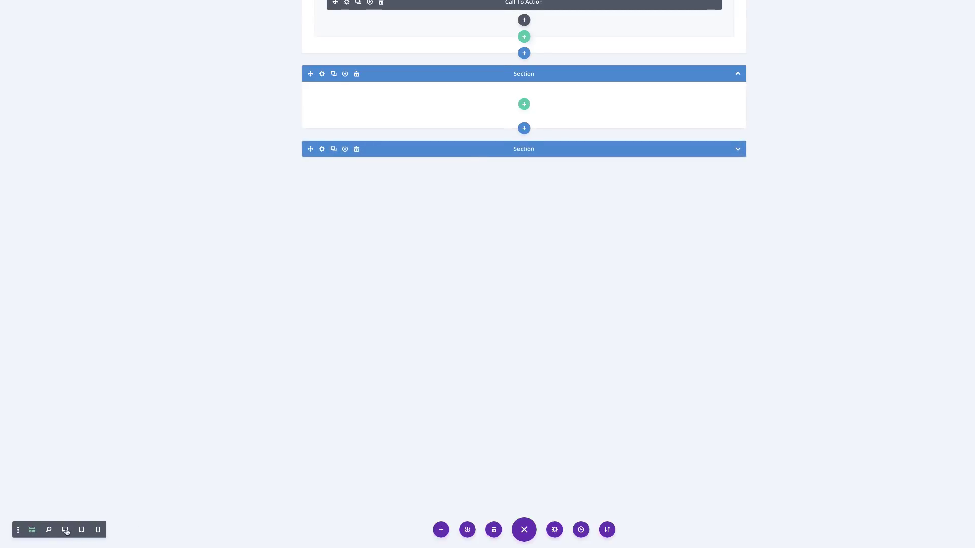
left_click(65, 530)
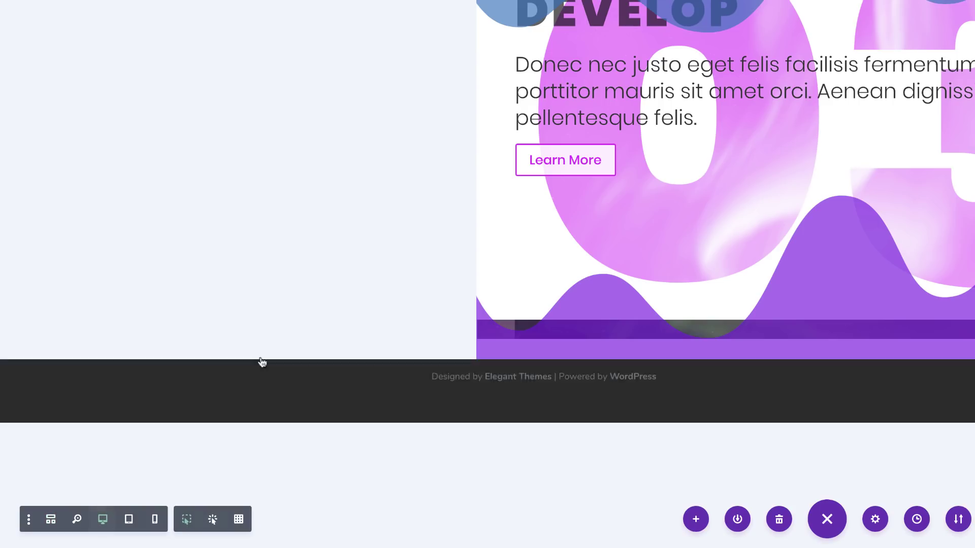
scroll(401, 180, "down", 15)
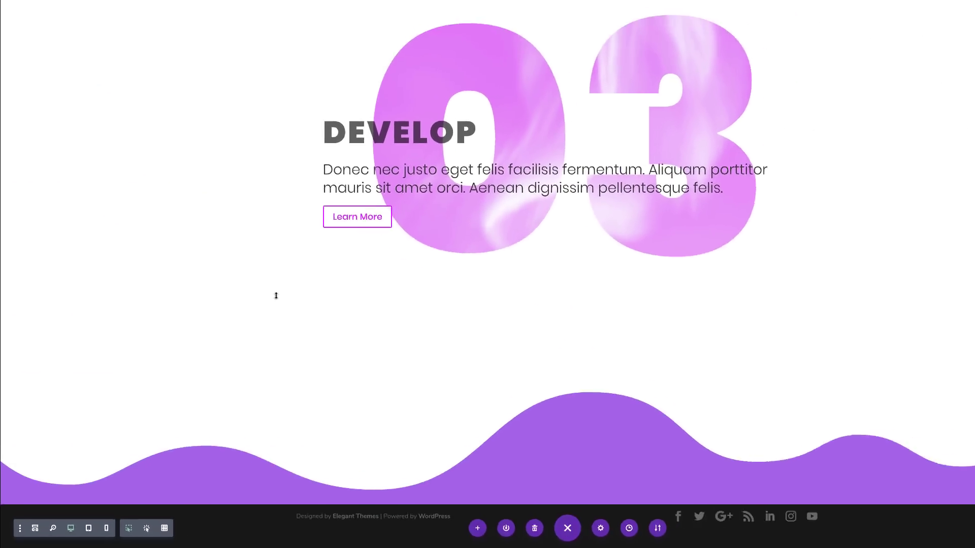
scroll(276, 295, "up", 3)
scroll(276, 295, "down", 3)
scroll(276, 295, "up", 1)
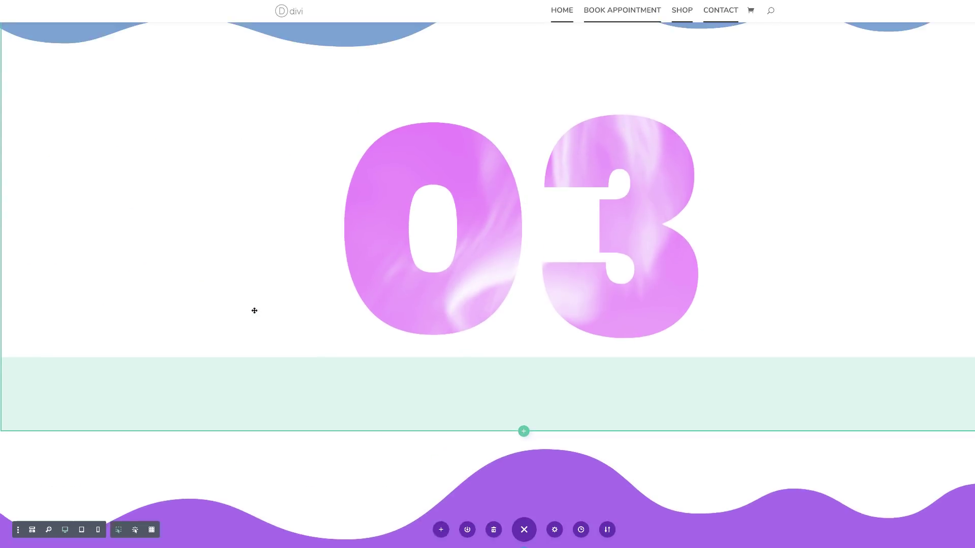
scroll(254, 310, "up", 5)
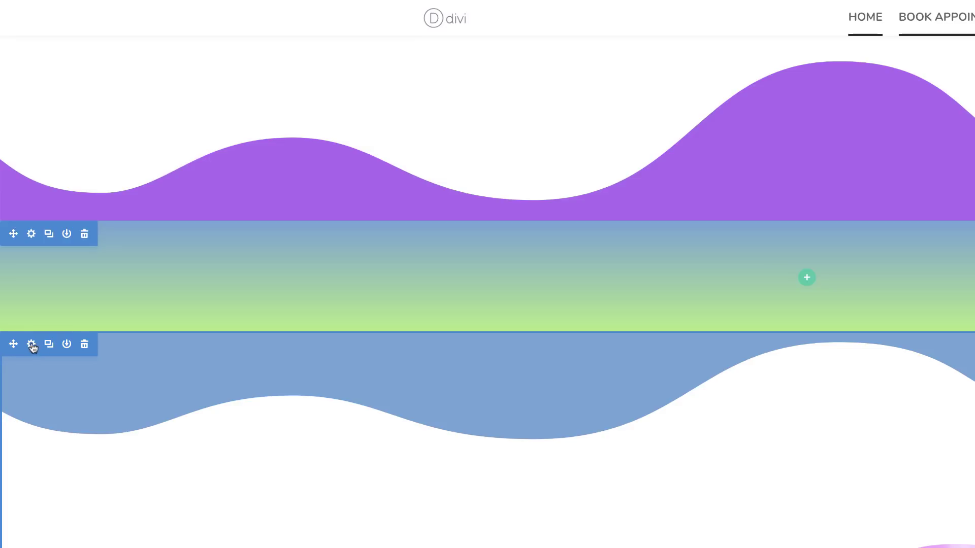
Step: Set the copied section's top divider color to rgba(124,218,36,0.65) and save the section settings
left_click(32, 344)
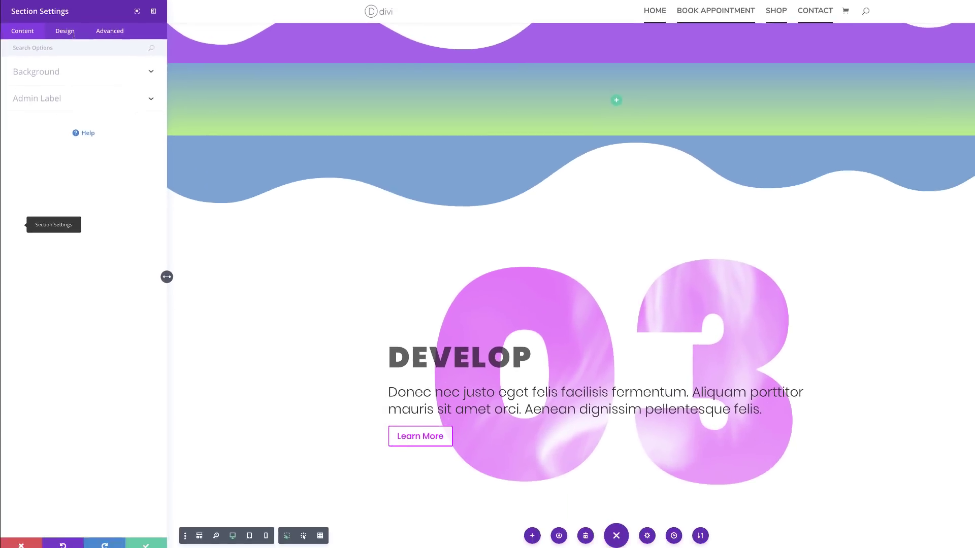
left_click(64, 30)
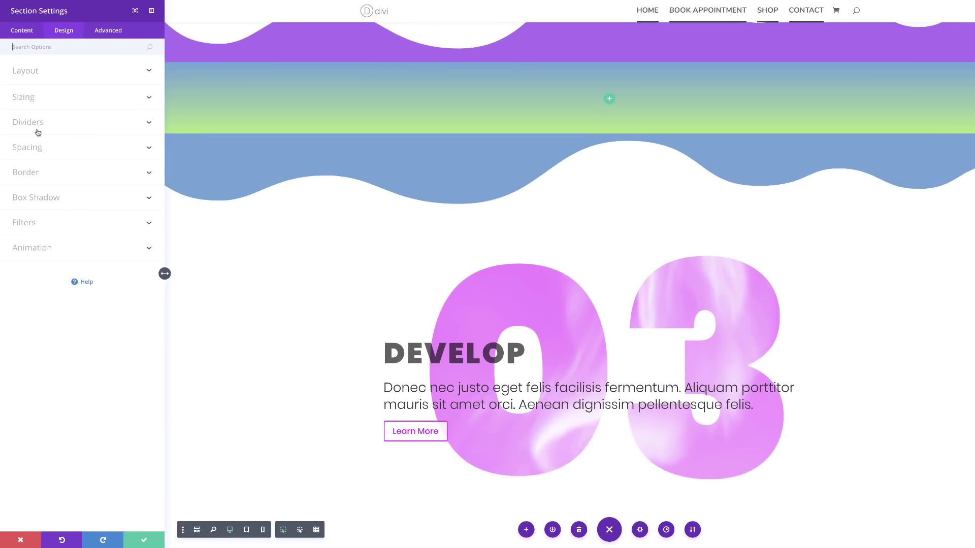
left_click(43, 128)
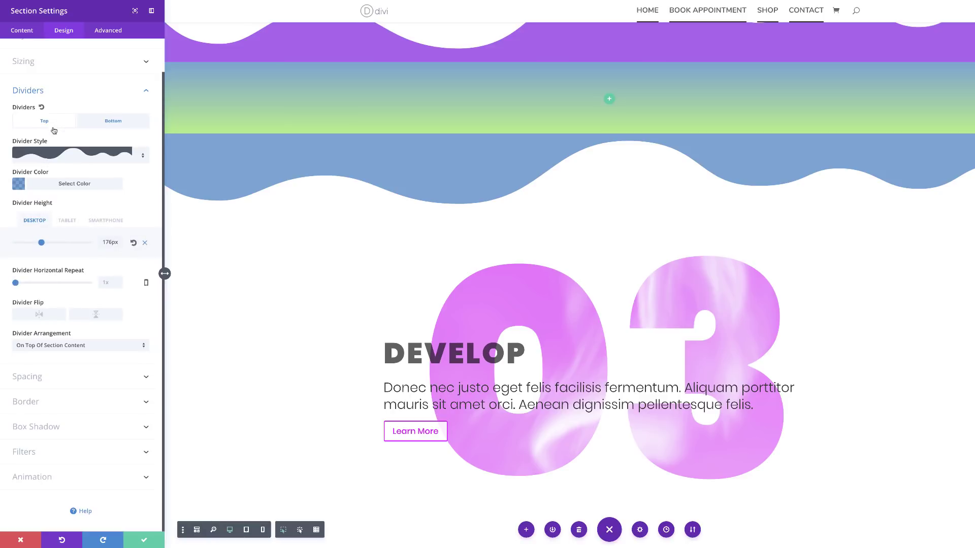
left_click(17, 185)
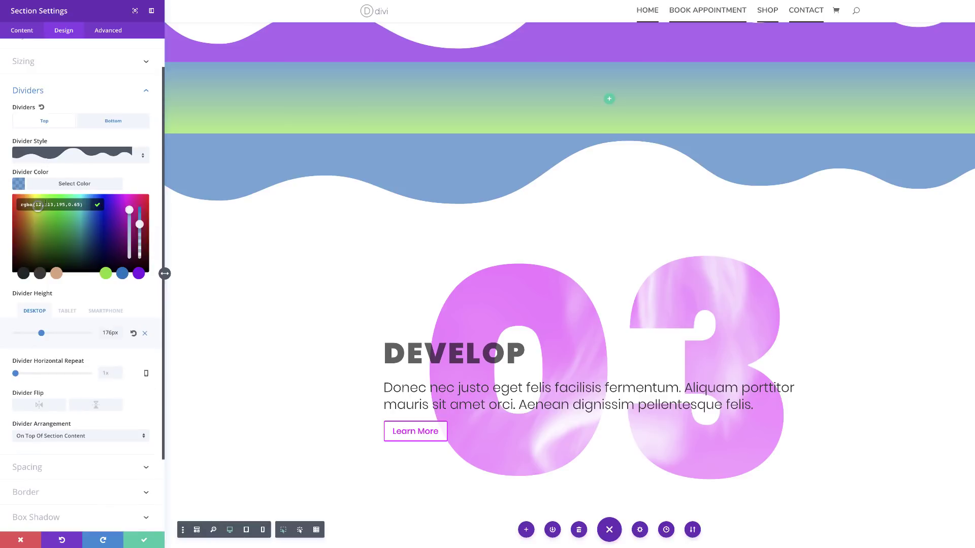
left_click(106, 273)
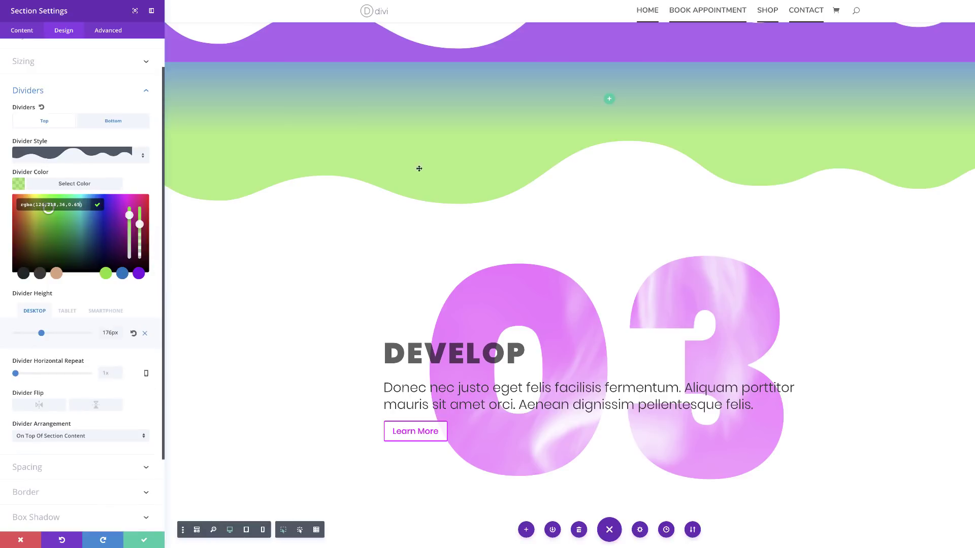
left_click(144, 542)
Step: Replace the large 03 text in the copied section with GO and change the Develop title to Deliver
scroll(503, 260, "down", 3)
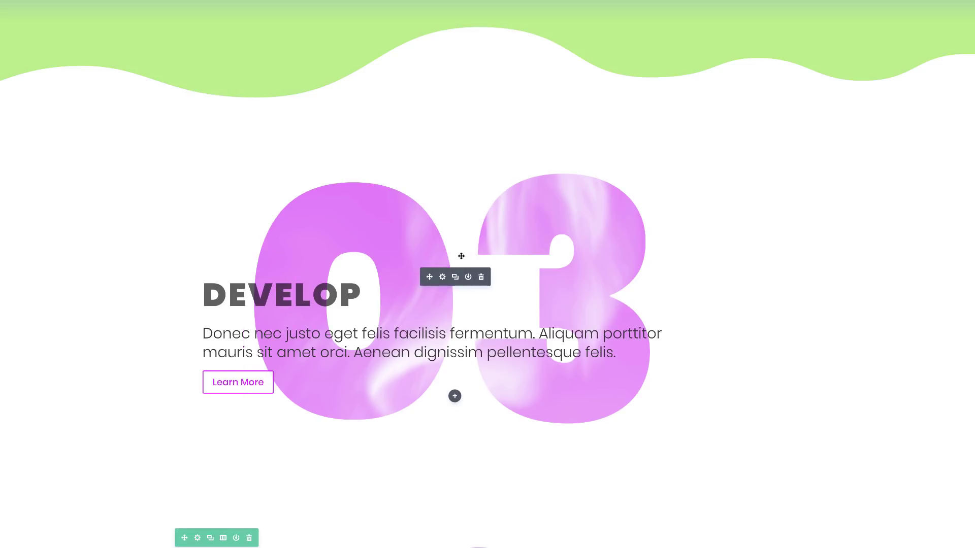
left_click(520, 200)
key("BackSpace")
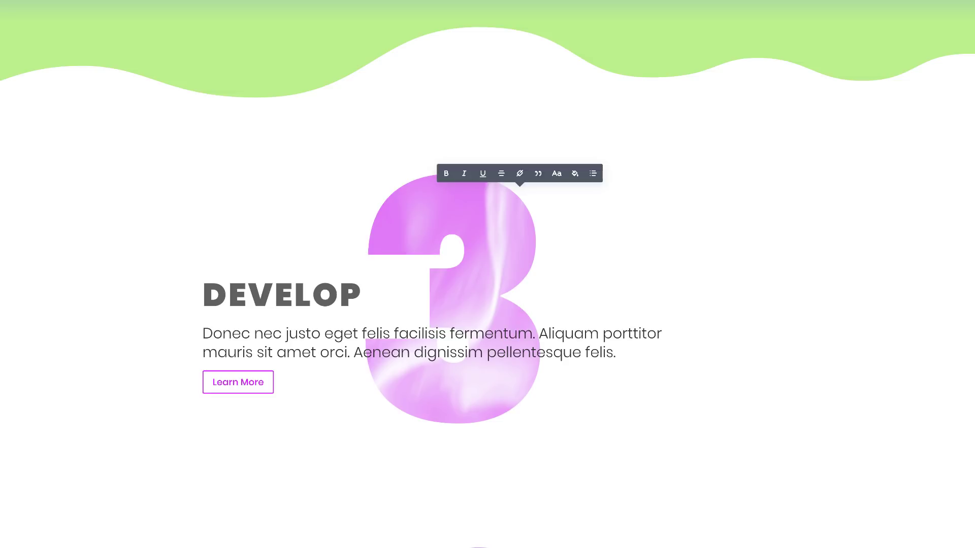
key("Delete")
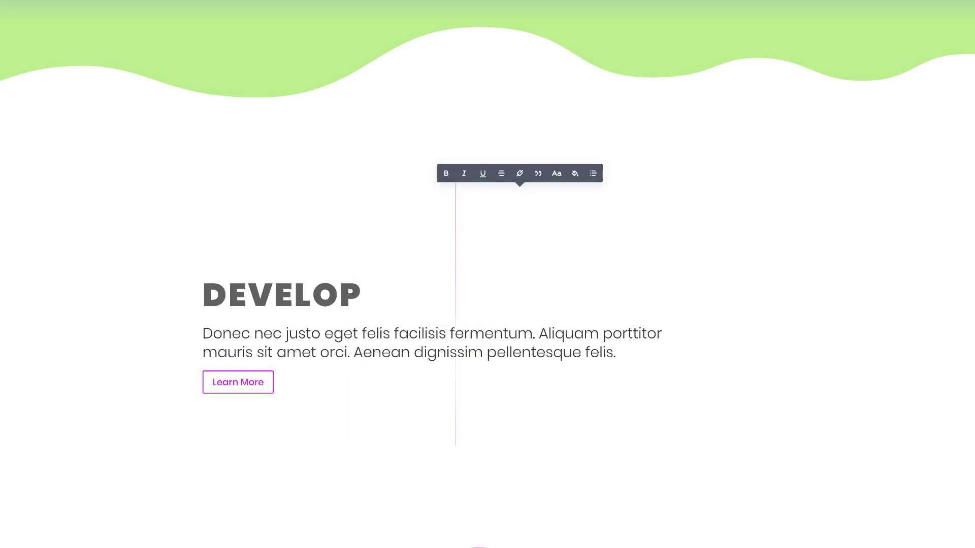
type("GO")
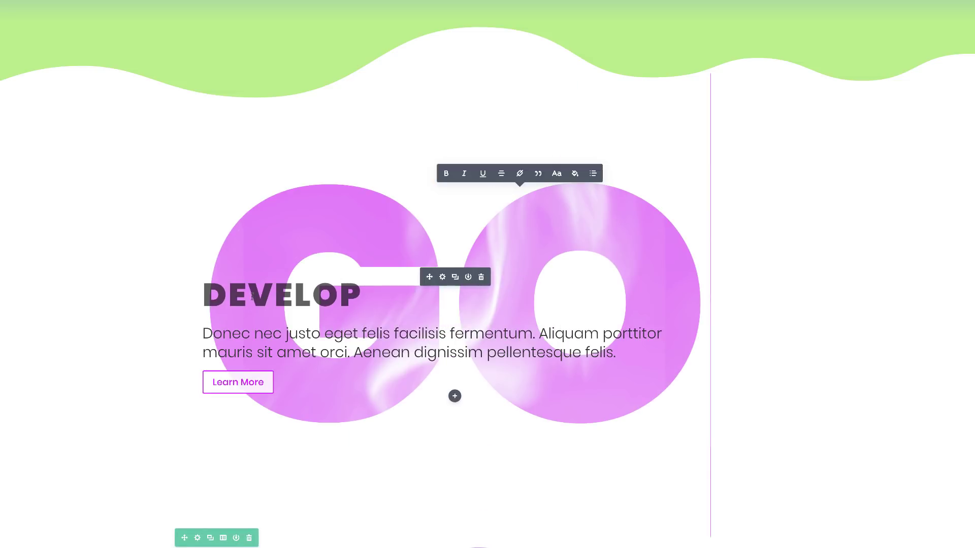
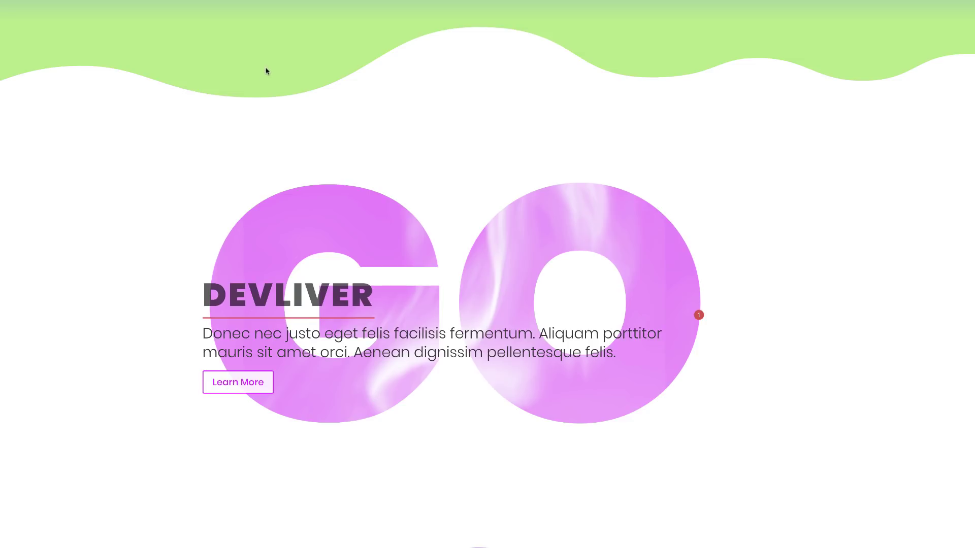
left_click(275, 295)
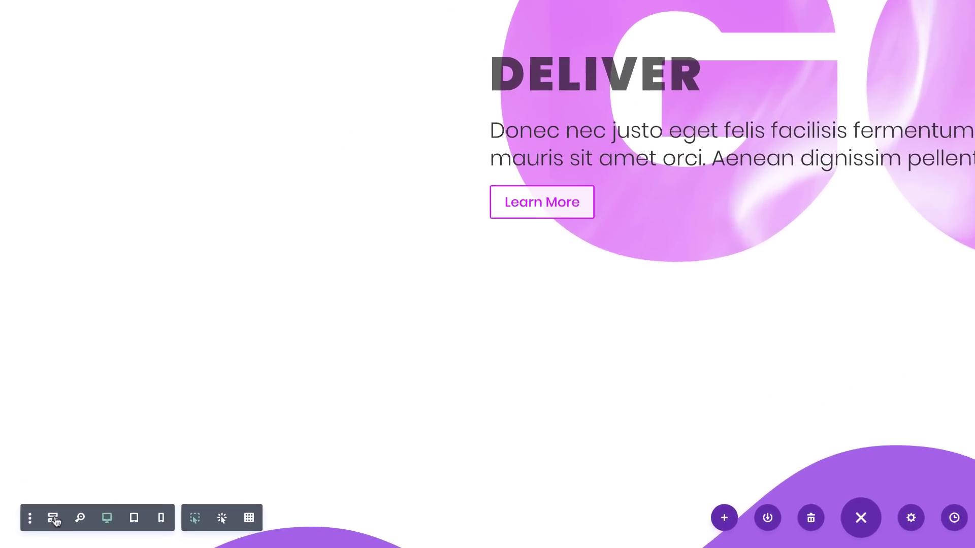
Step: From wireframe view, set the last section's Call To Action button text color to #68d800, and return to desktop view
left_click(54, 519)
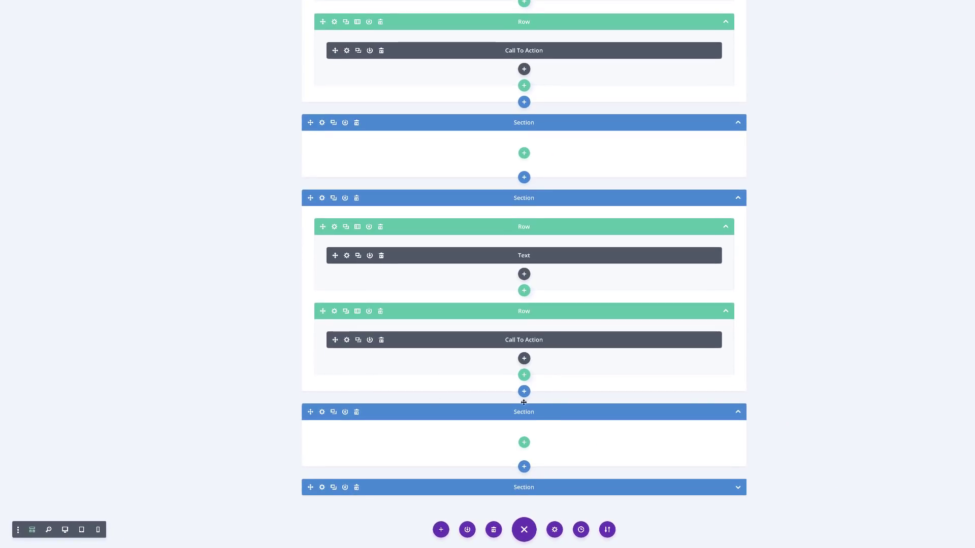
left_click(737, 488)
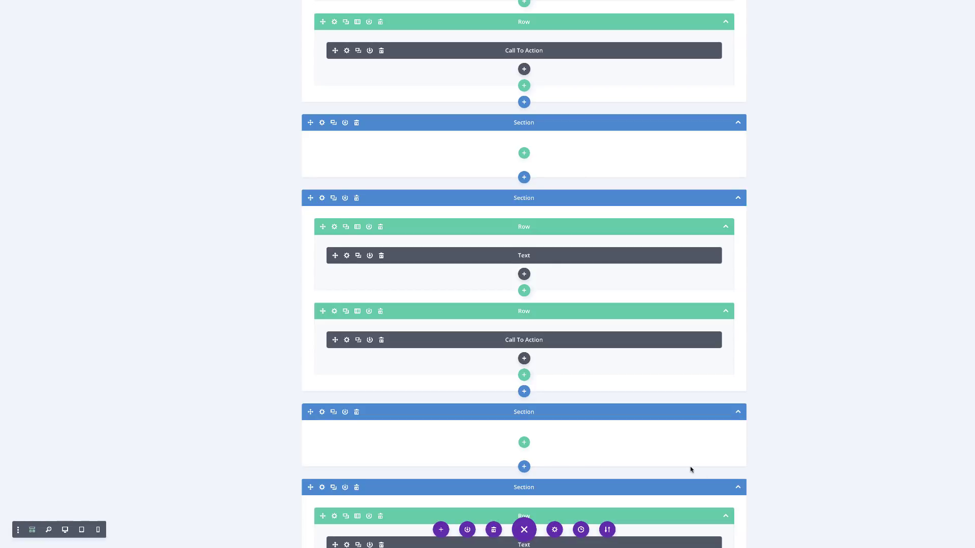
scroll(690, 468, "down", 3)
scroll(691, 467, "down", 1)
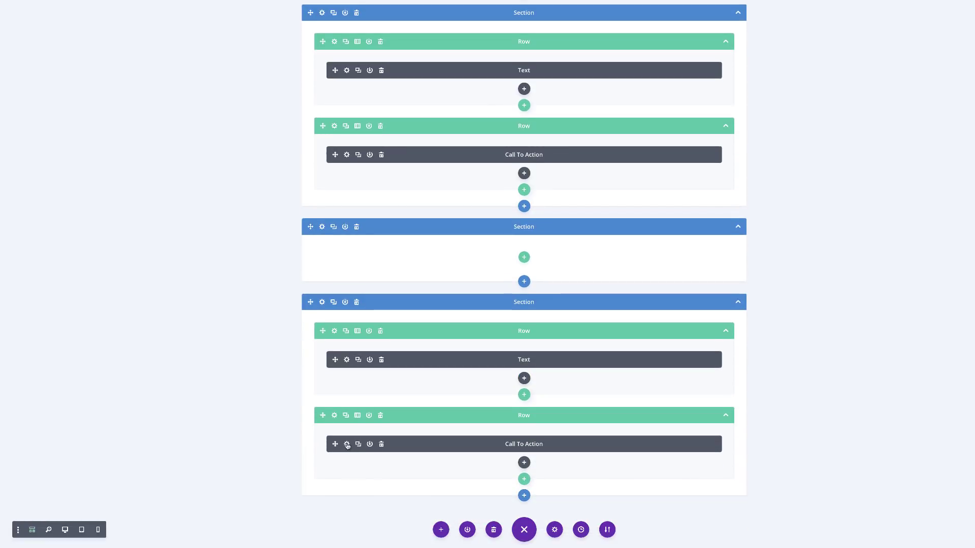
left_click(347, 445)
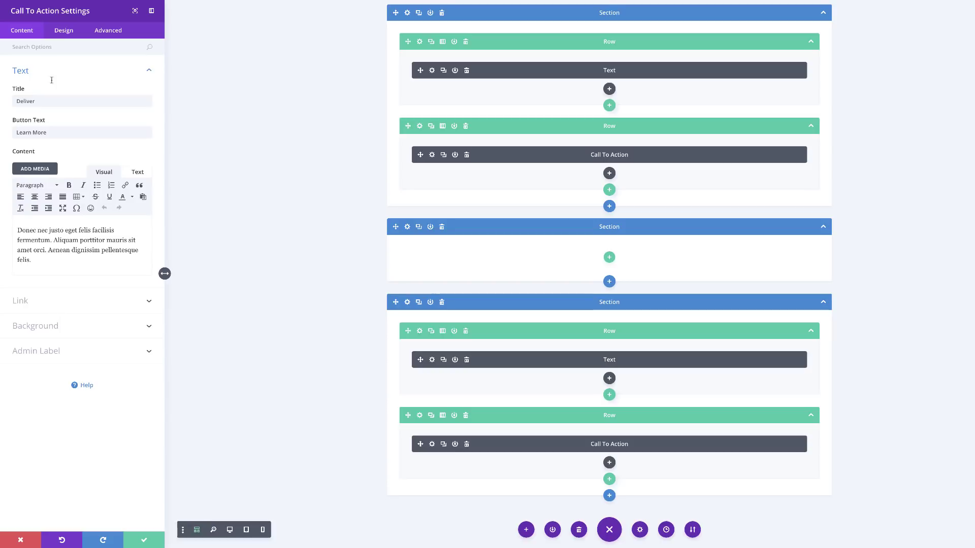
left_click(68, 31)
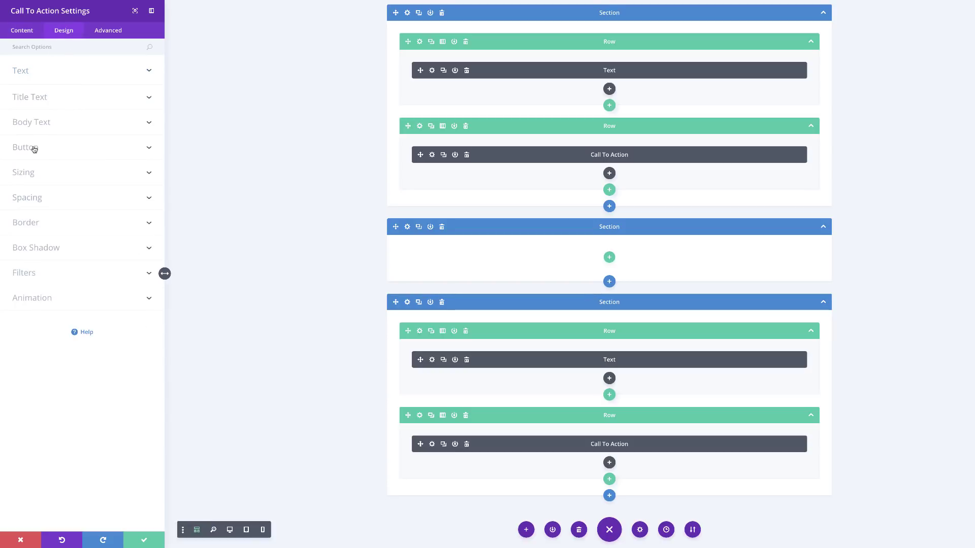
left_click(34, 148)
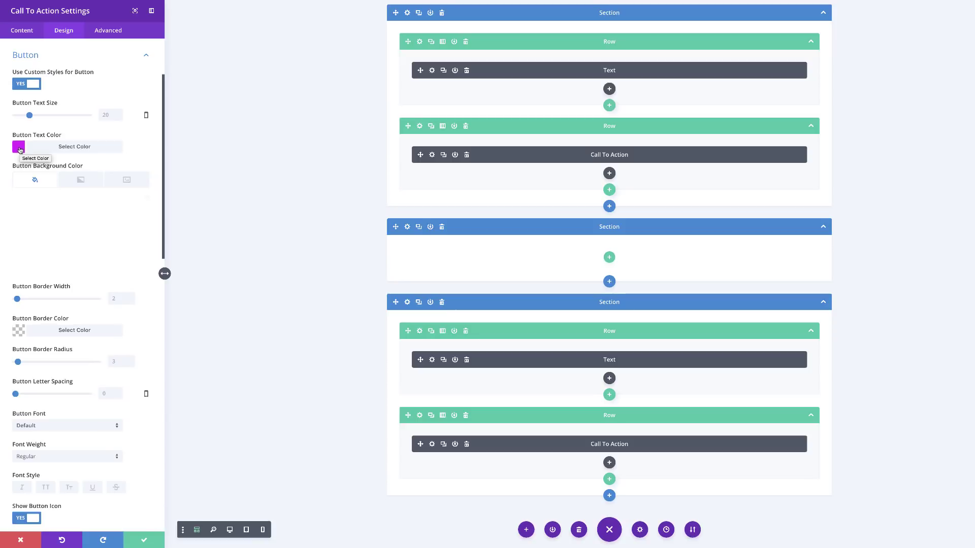
left_click(21, 149)
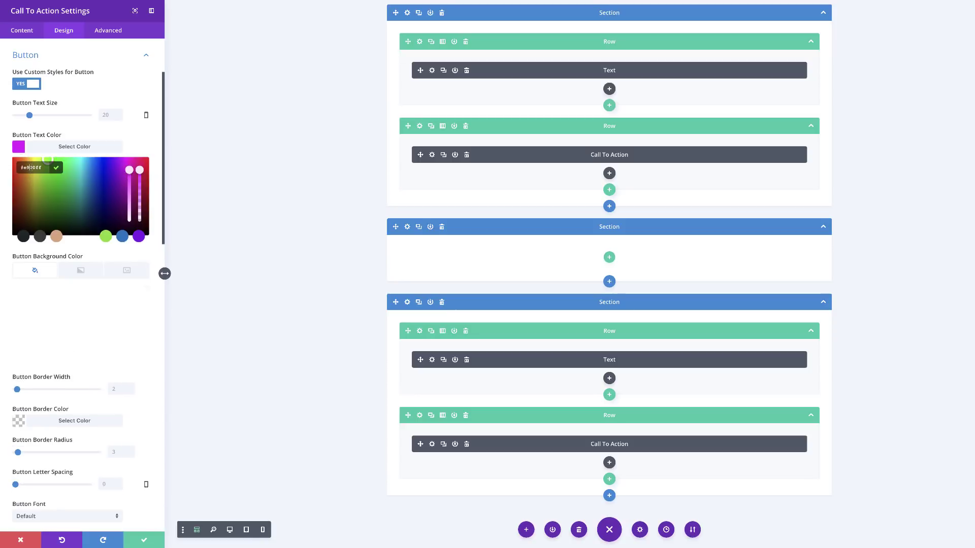
double_click(31, 168)
type("68d800")
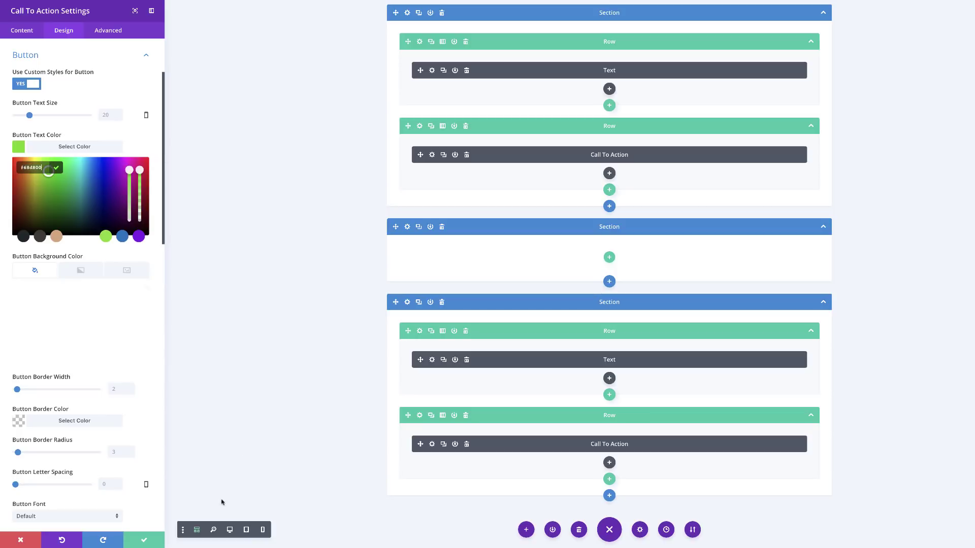
left_click(230, 530)
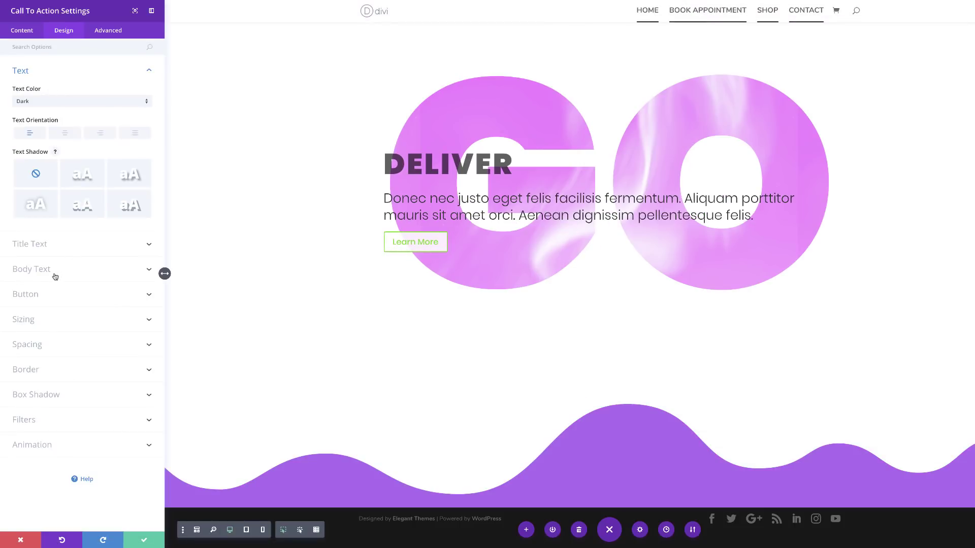
Step: Check the title text color of the Deliver Call To Action and save the module settings
left_click(42, 245)
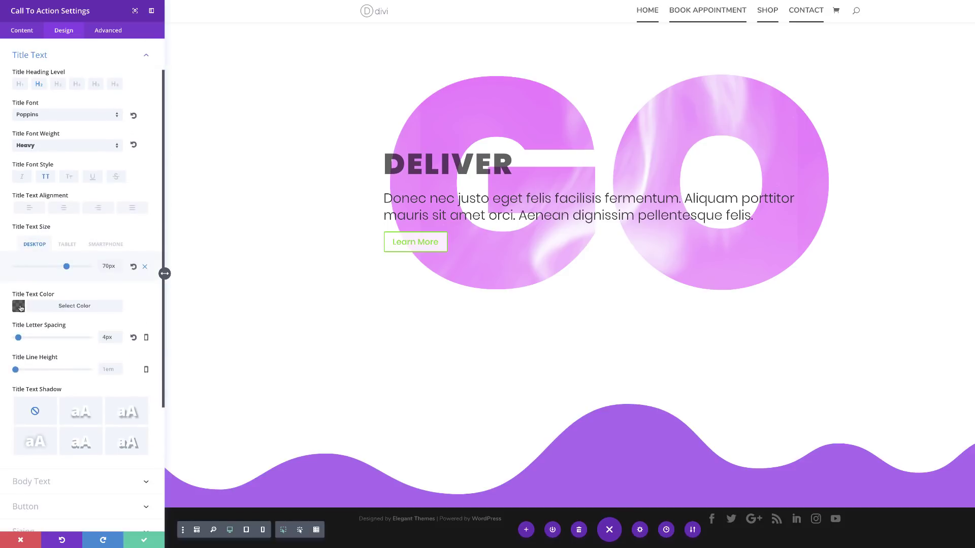
left_click(21, 308)
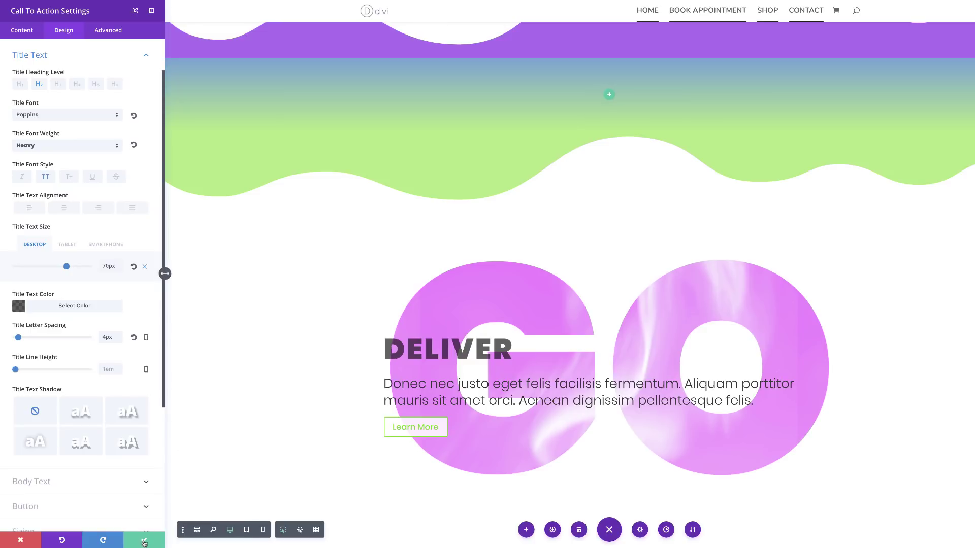
left_click(144, 540)
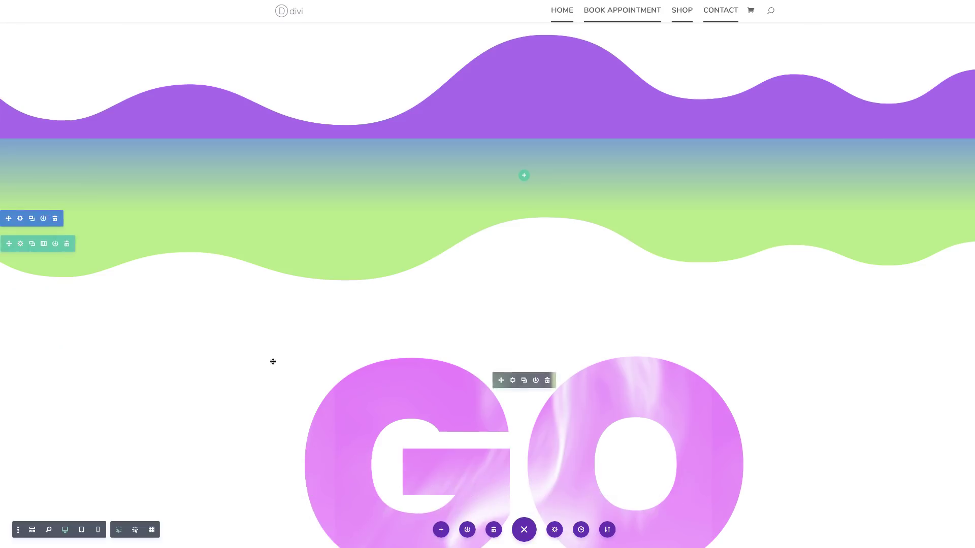
Step: Set the GO text module's text color to rgba(124,218,36,0.65) and save the text settings
scroll(279, 345, "down", 5)
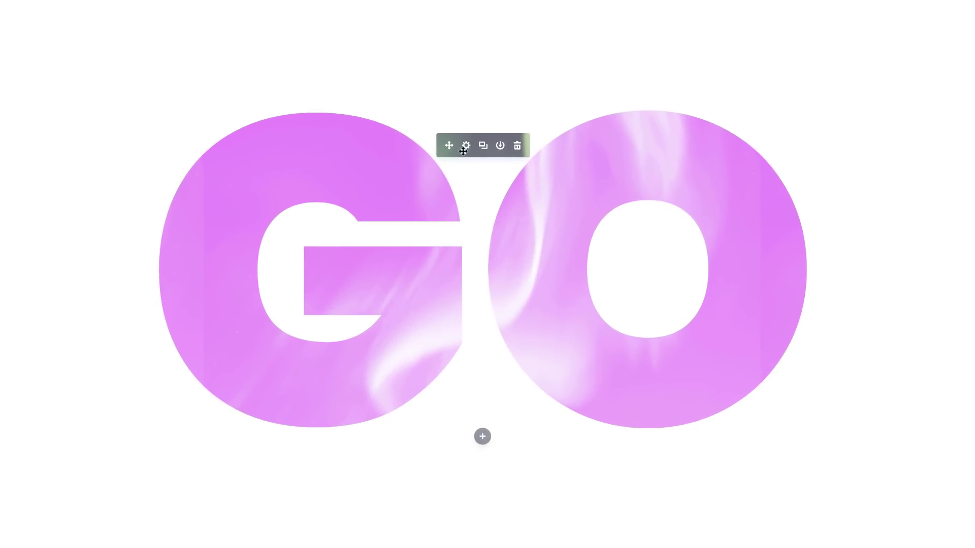
left_click(466, 146)
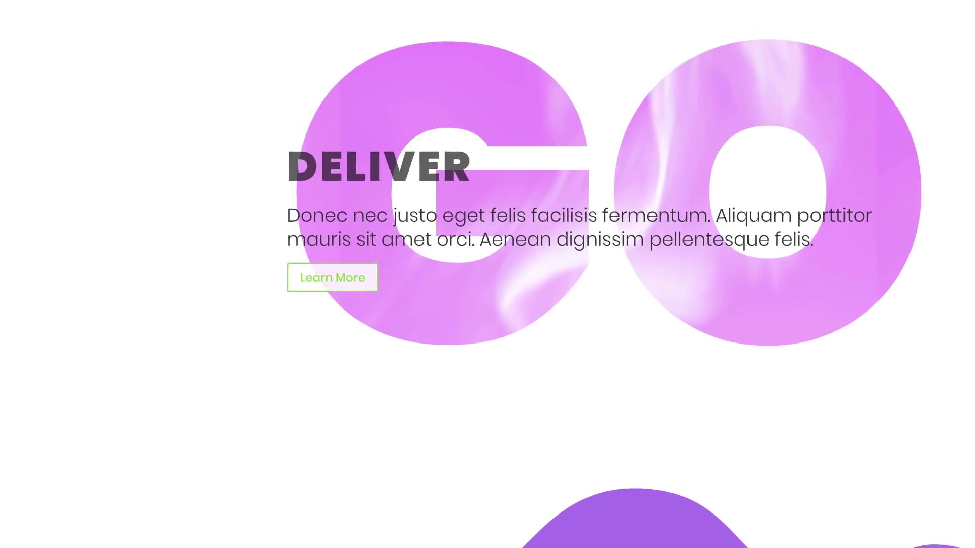
left_click(31, 19)
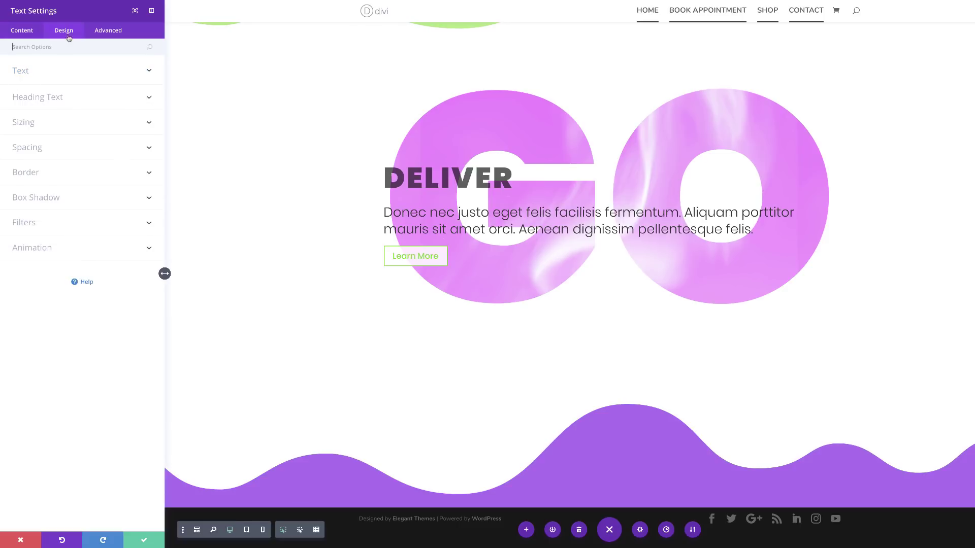
left_click(25, 72)
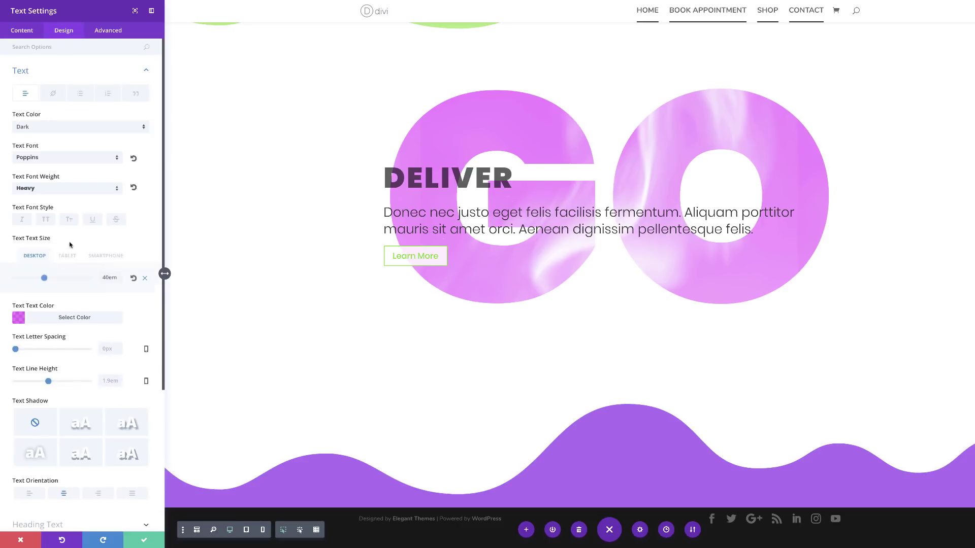
left_click(19, 318)
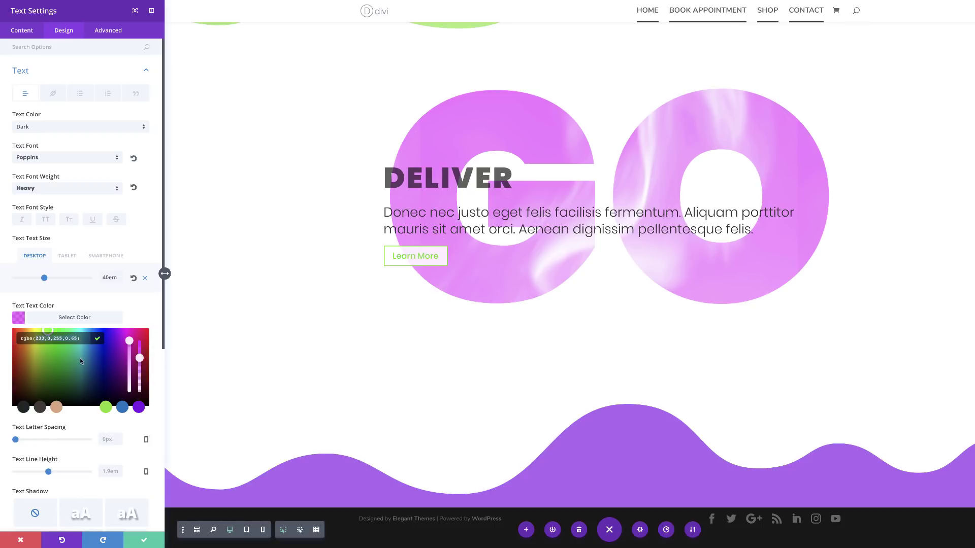
left_click(105, 407)
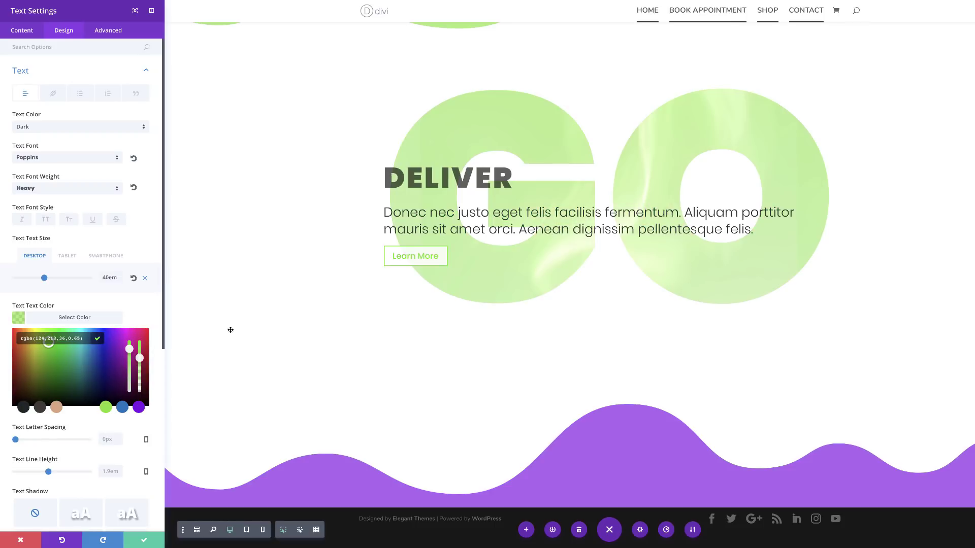
left_click(145, 541)
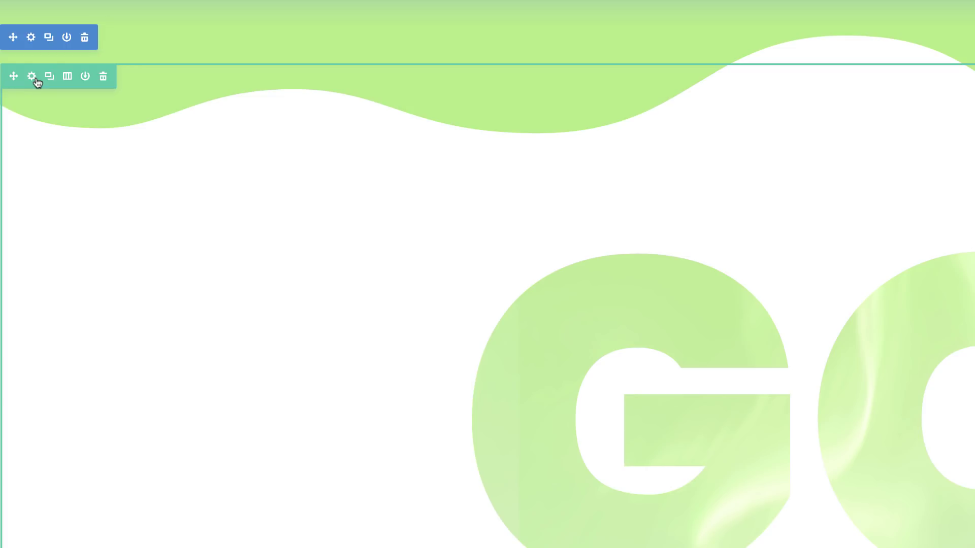
Step: Replace the GO row's column 1 background image with the uploaded fern photo ending in 368266-unsplash.jpg from Downloads, and save the row settings
left_click(32, 77)
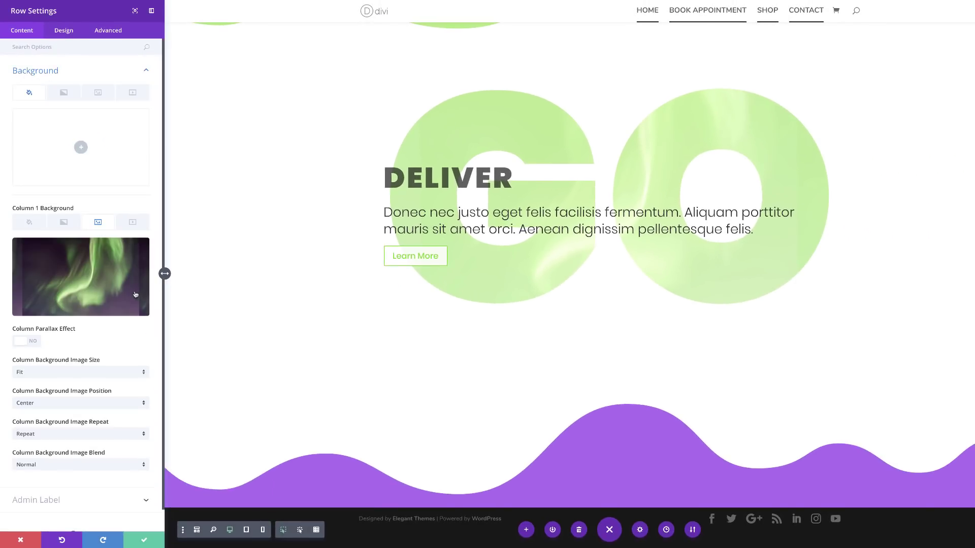
left_click(137, 251)
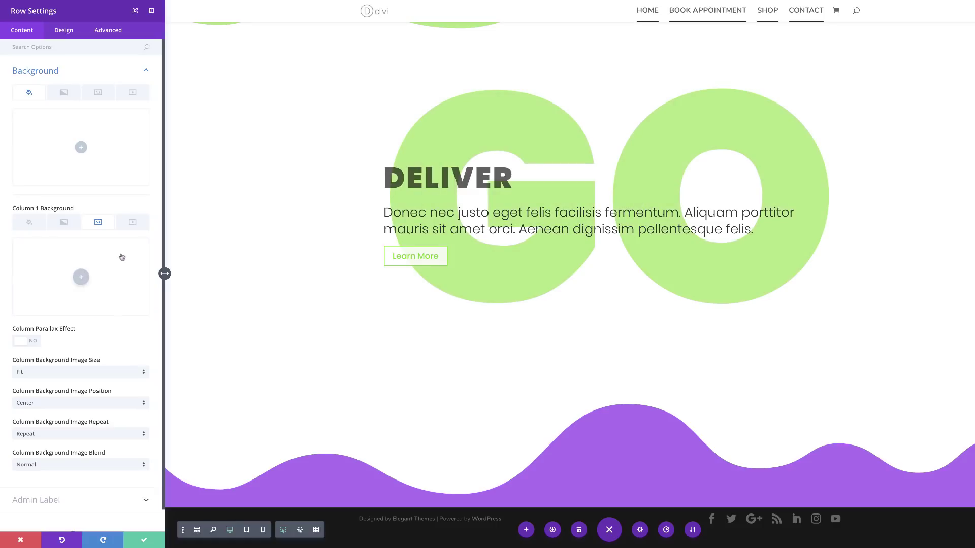
left_click(81, 277)
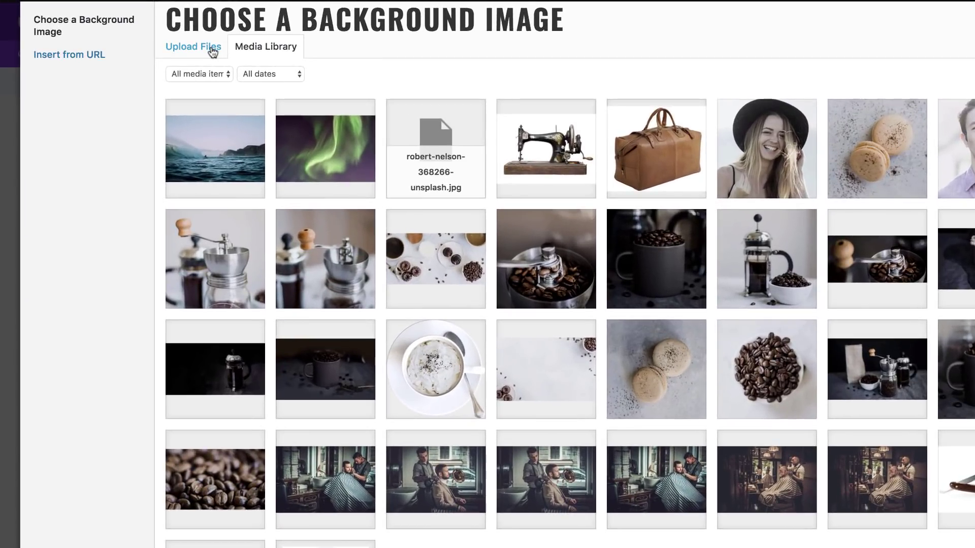
left_click(212, 50)
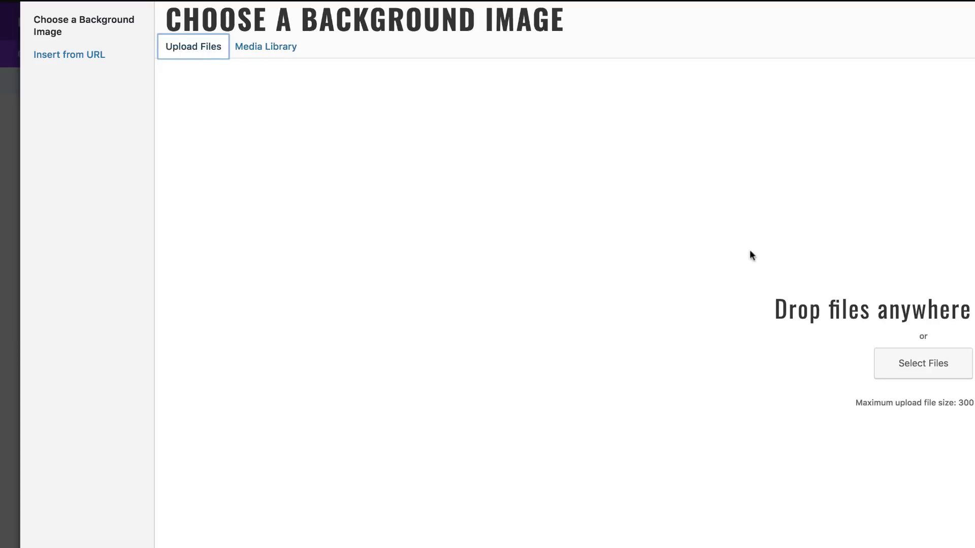
left_click(923, 365)
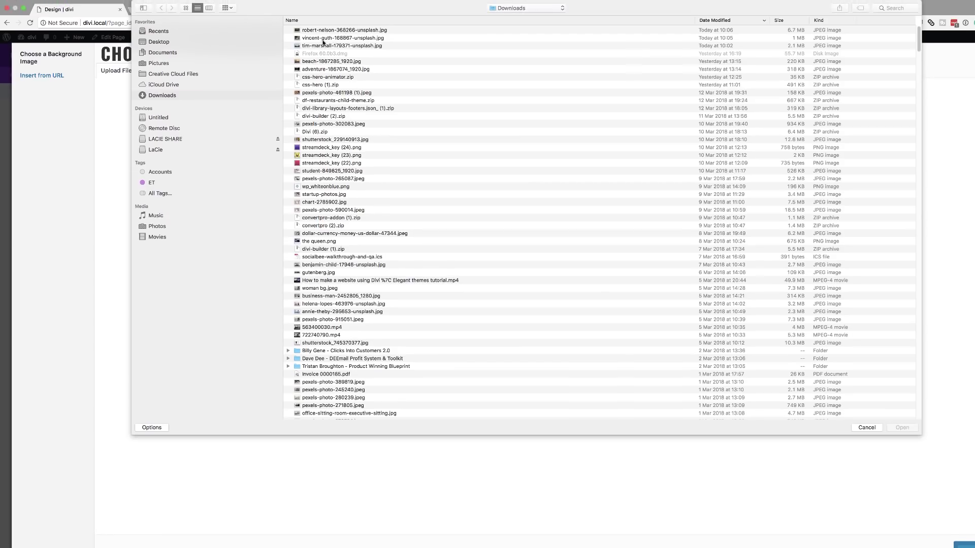
left_click(319, 31)
key("space")
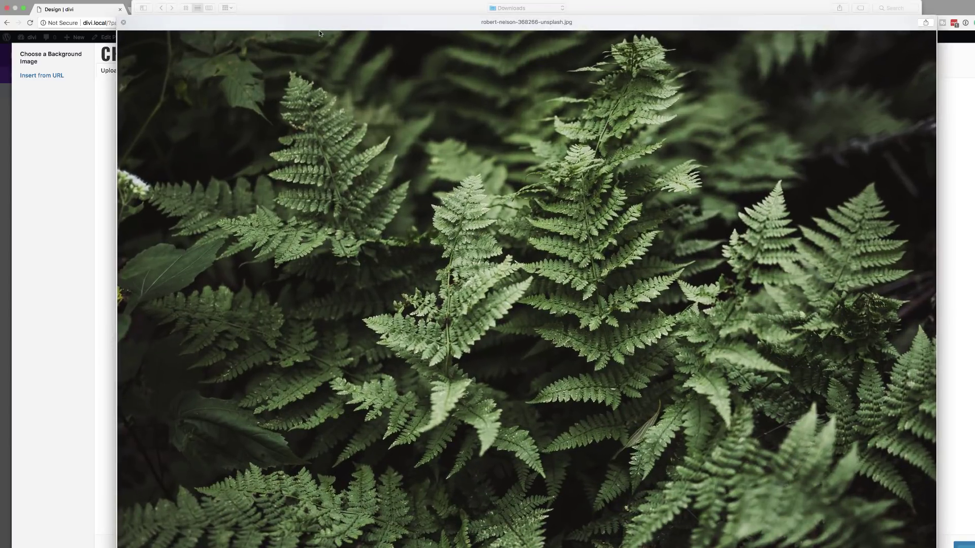
key("space")
key("Return")
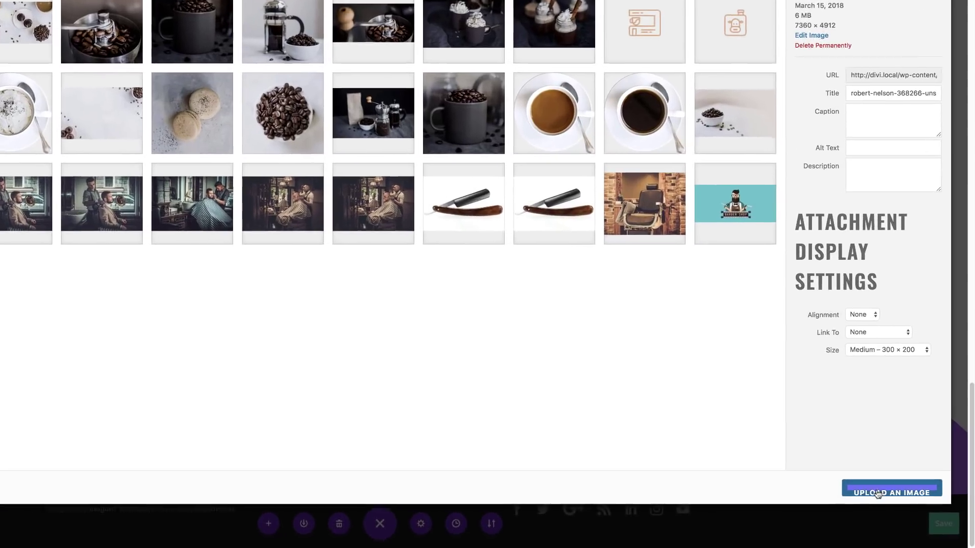
left_click(879, 493)
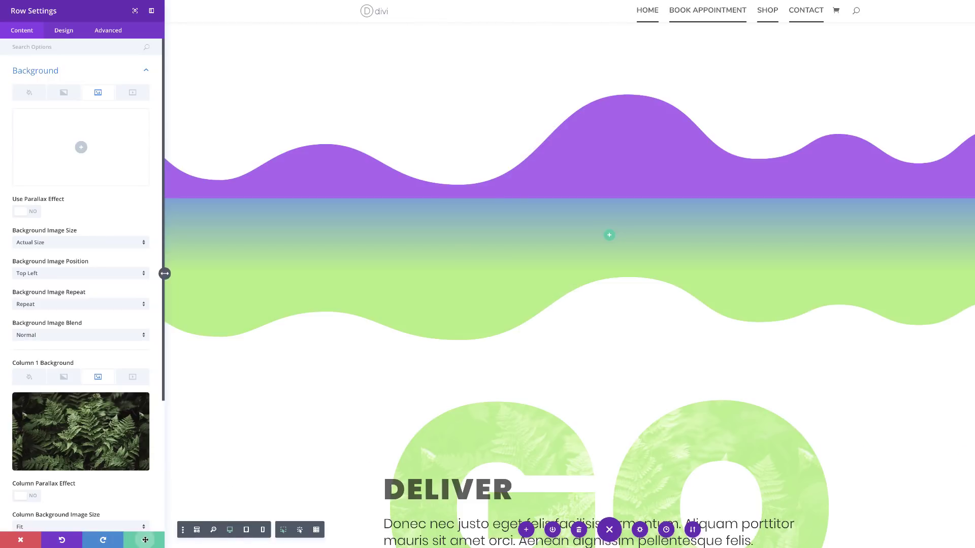
left_click(144, 540)
Step: Set the last section's bottom divider color to the copied translucent green used for the GO text, and save the section settings
scroll(244, 405, "down", 5)
scroll(244, 404, "down", 4)
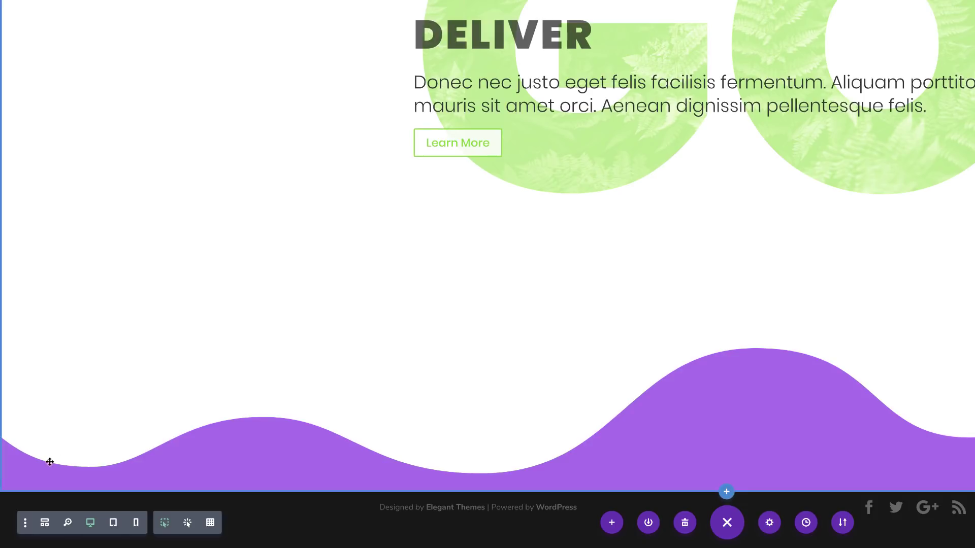
scroll(487, 274, "up", 3)
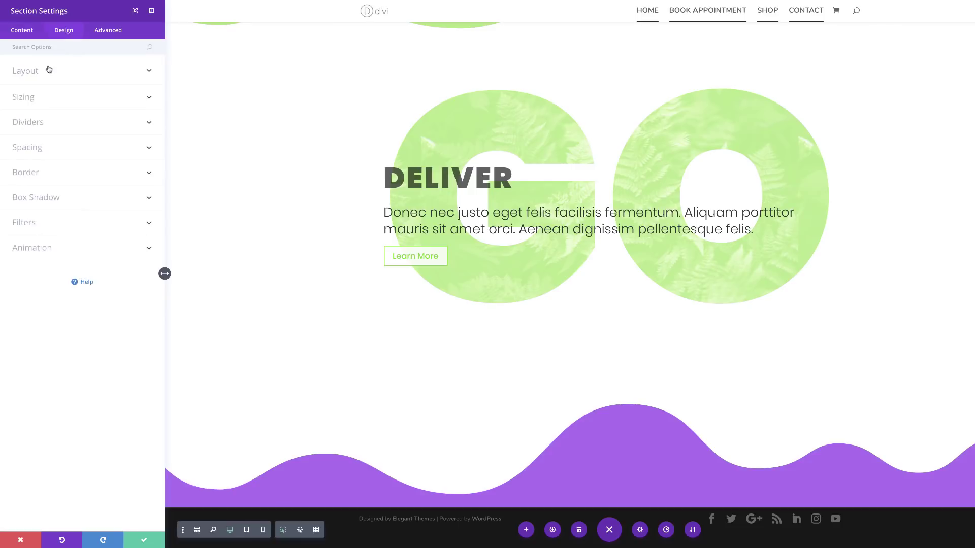
left_click(37, 124)
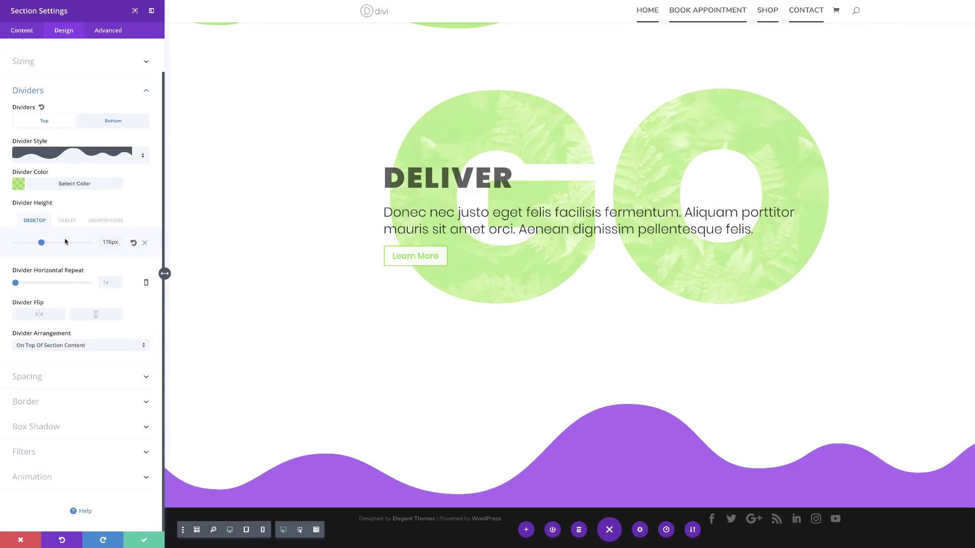
left_click(125, 122)
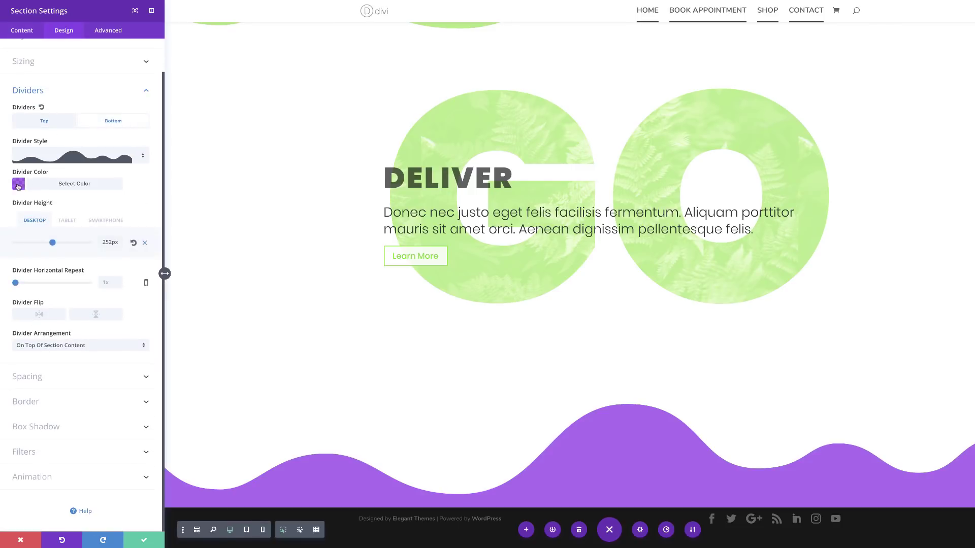
left_click(18, 186)
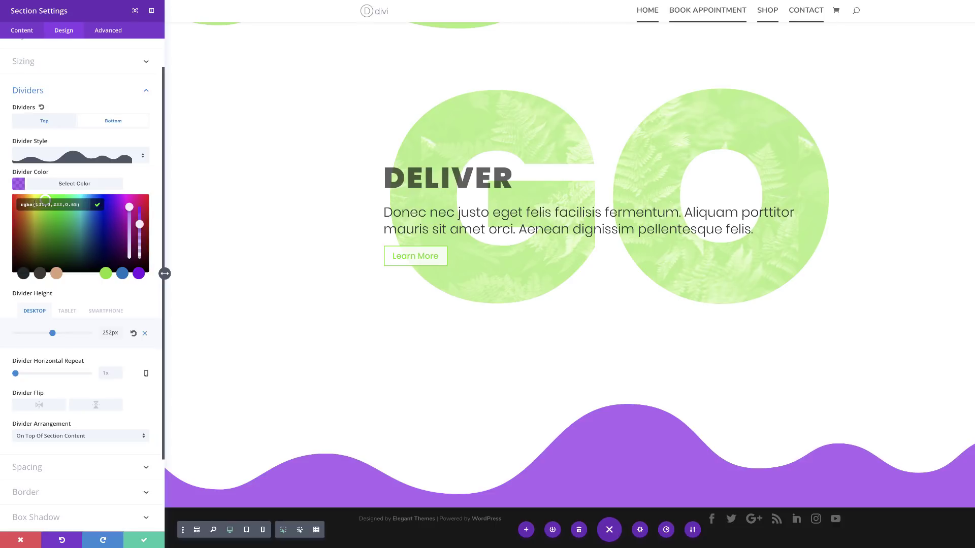
key("ctrl+v")
left_click(144, 540)
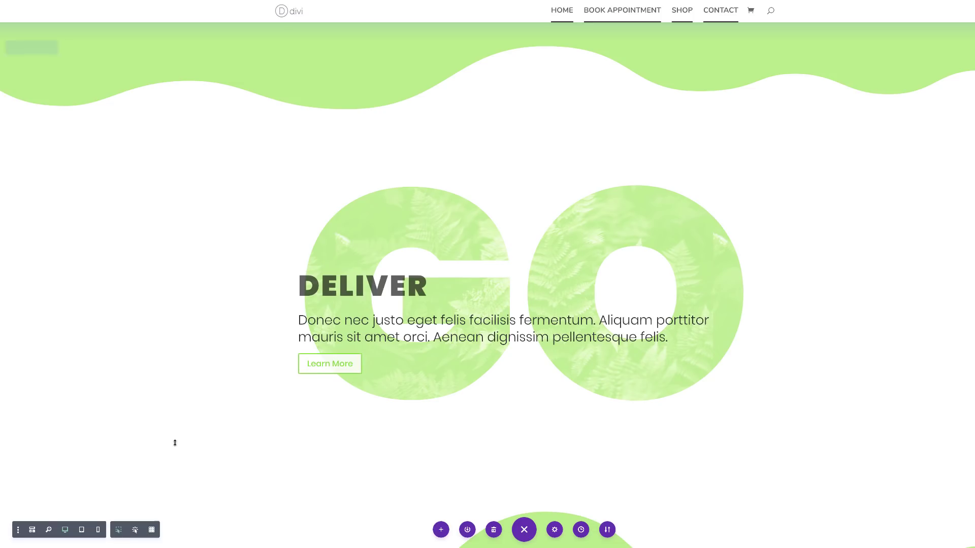
Step: Check the divider transition between the Develop and Deliver sections, and exit the visual builder with all changes saved
scroll(175, 443, "up", 8)
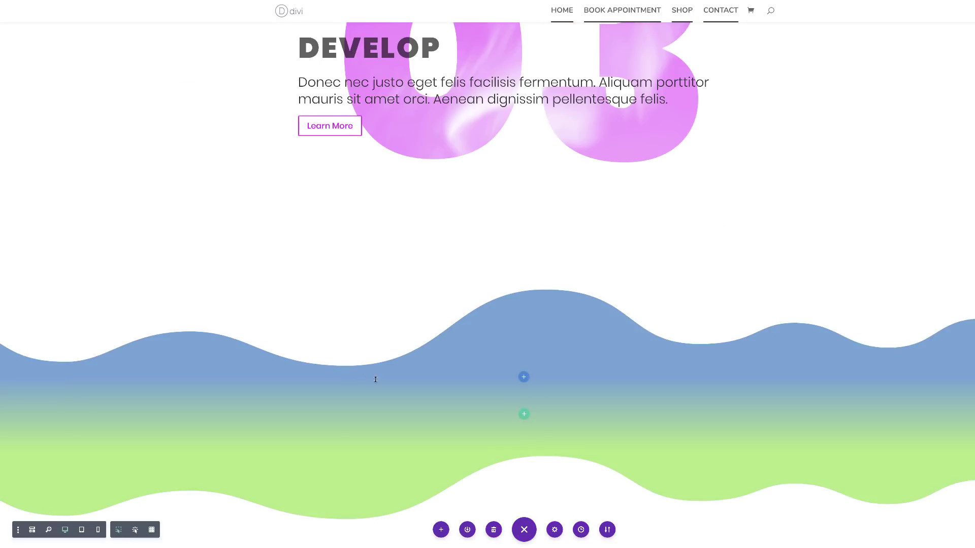
mouse_move(352, 376)
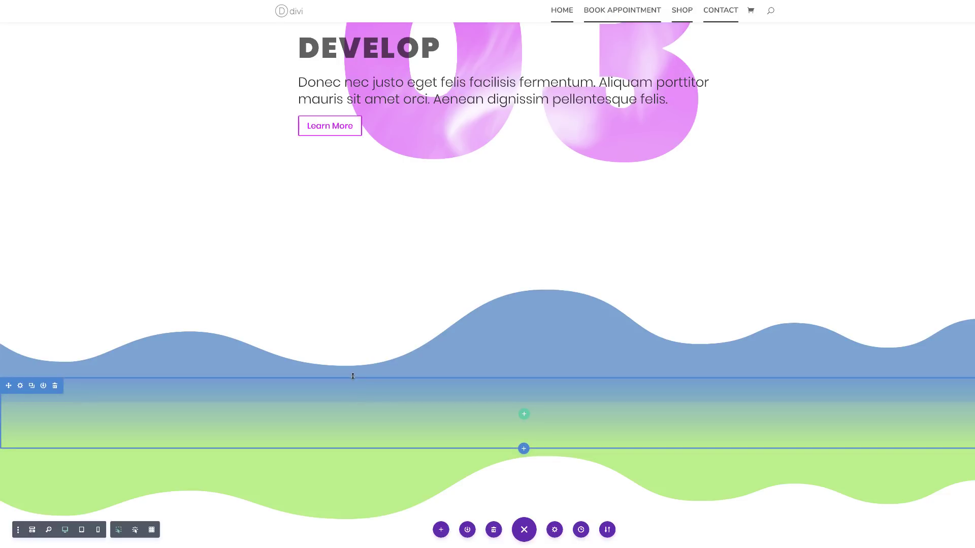
mouse_move(417, 327)
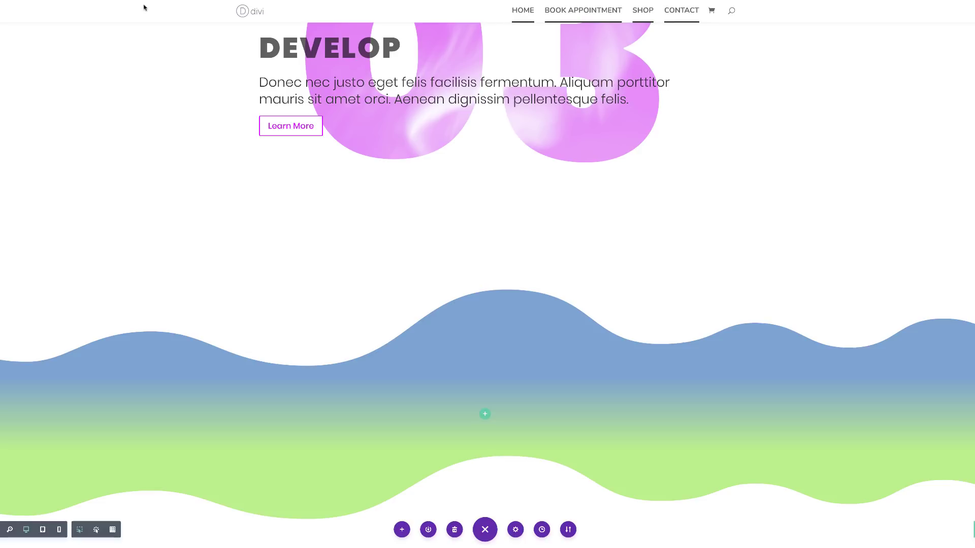
left_click(485, 530)
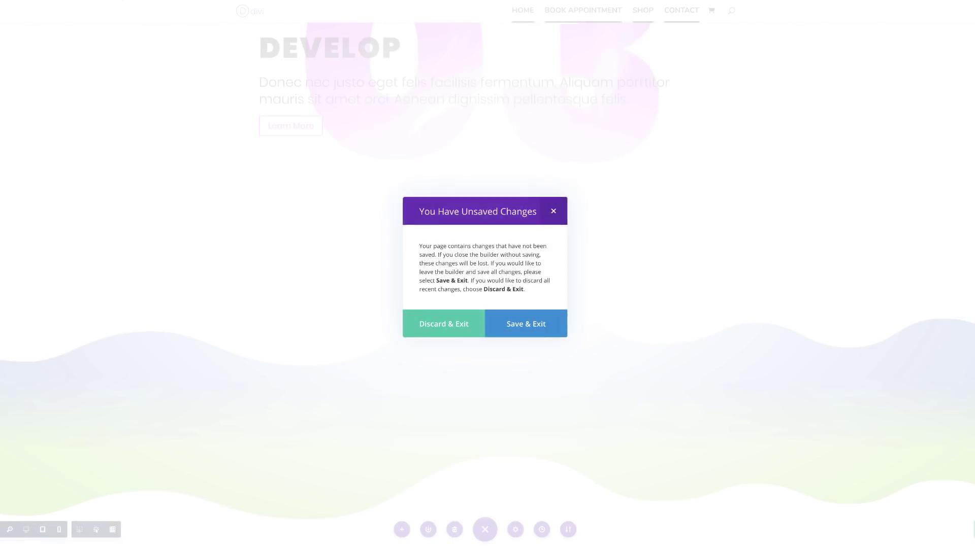
left_click(535, 328)
Step: Examine the finished page outside the builder, from the 01 Discover section down to the GO Deliver section
scroll(488, 278, "down", 5)
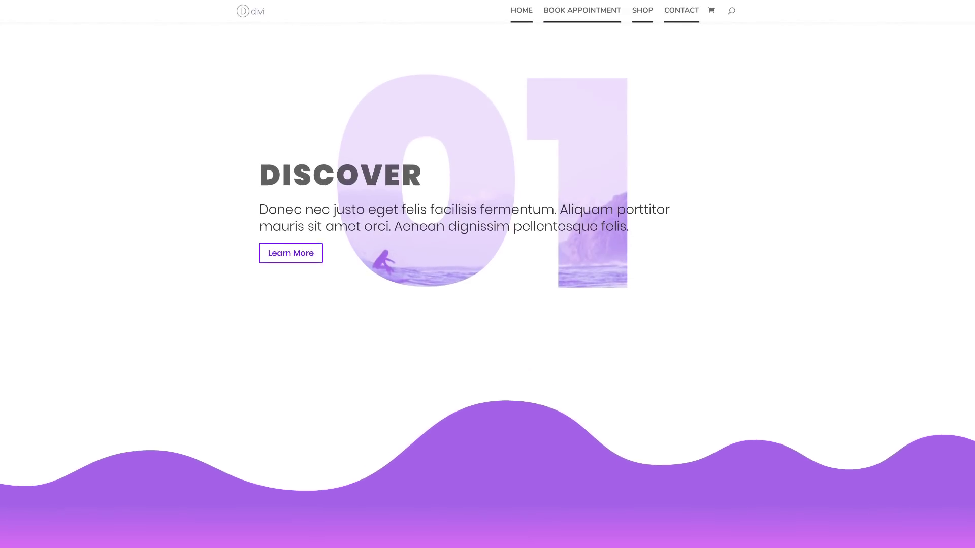
scroll(487, 274, "down", 8)
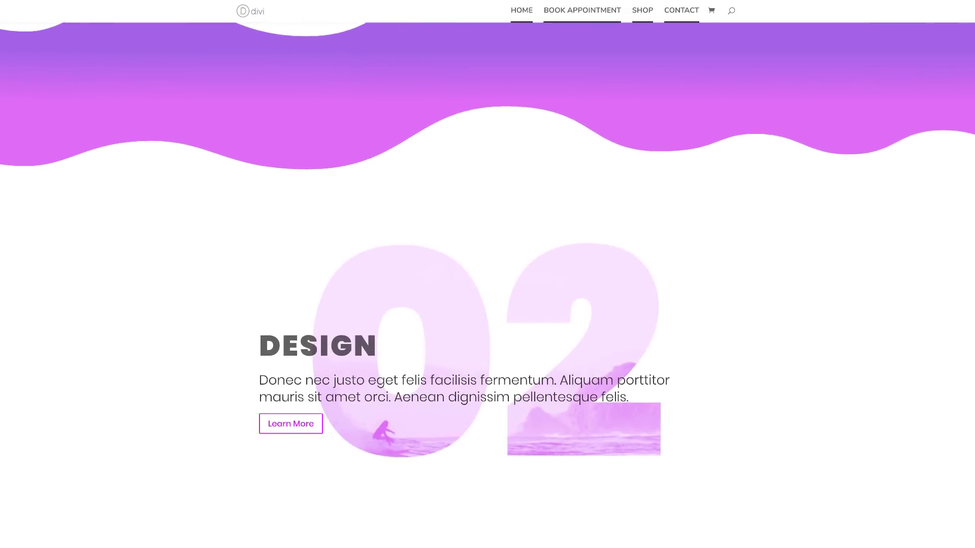
scroll(487, 275, "down", 8)
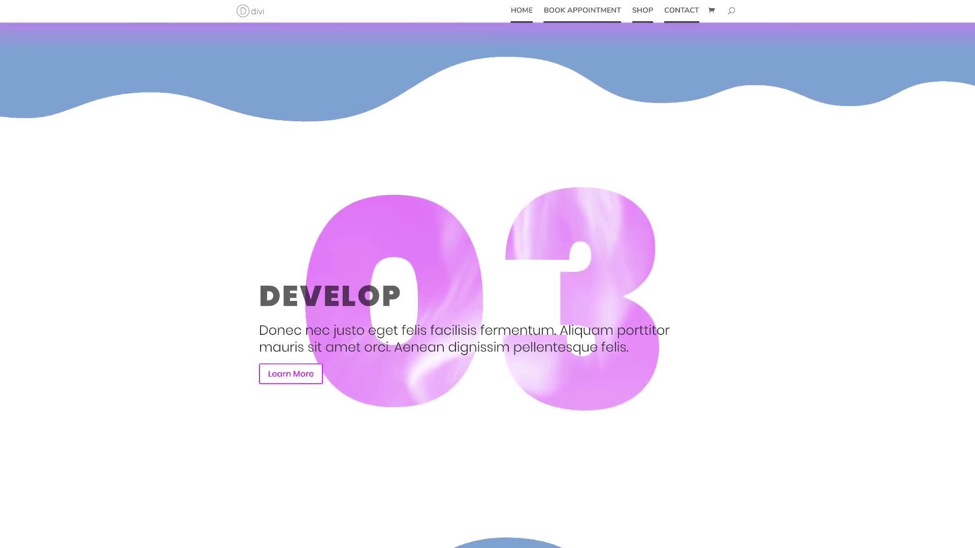
scroll(488, 274, "down", 8)
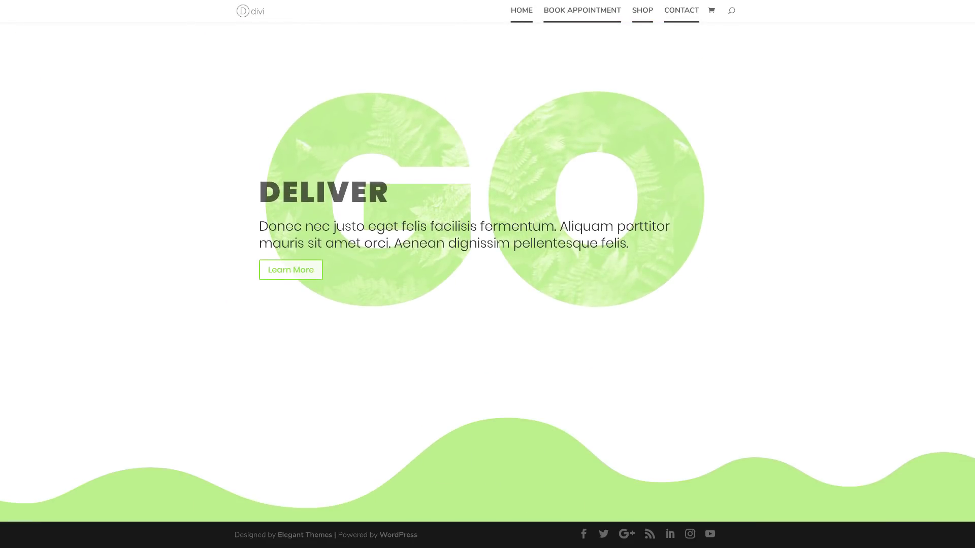